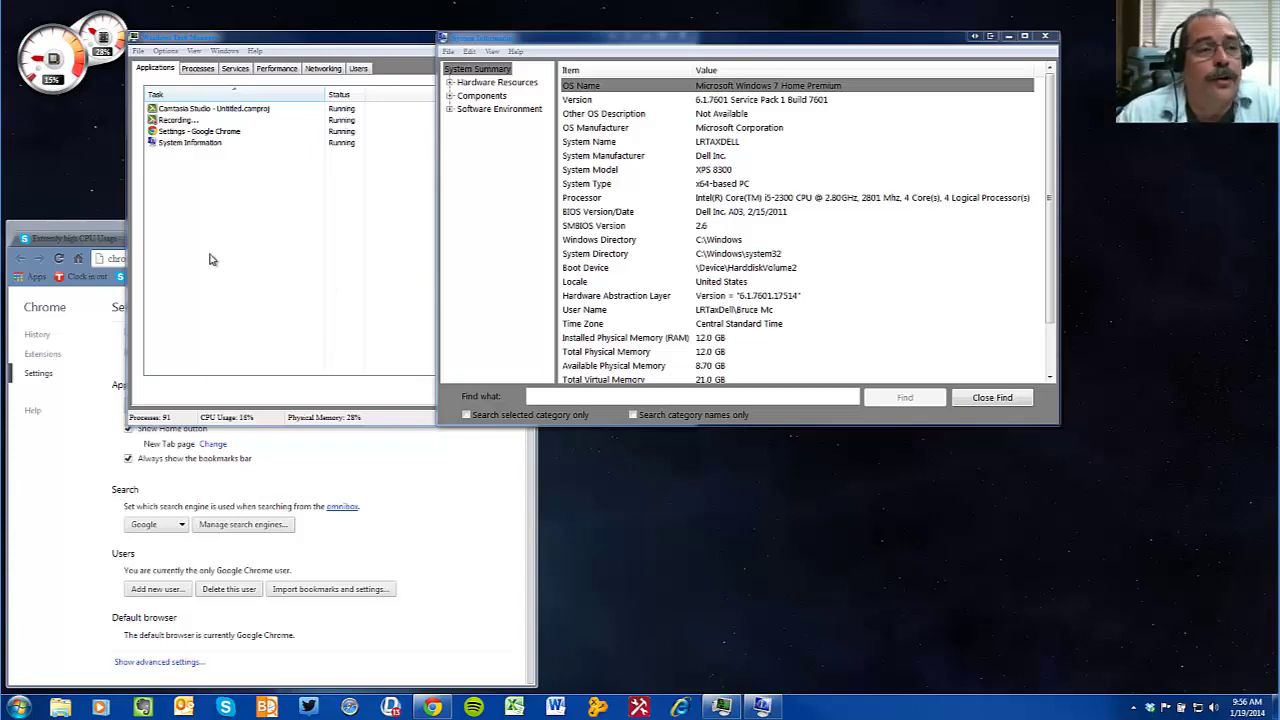
- Bring up the Skype community thread on extremely high CPU usage in Chrome and return to its beginning
click(316, 39)
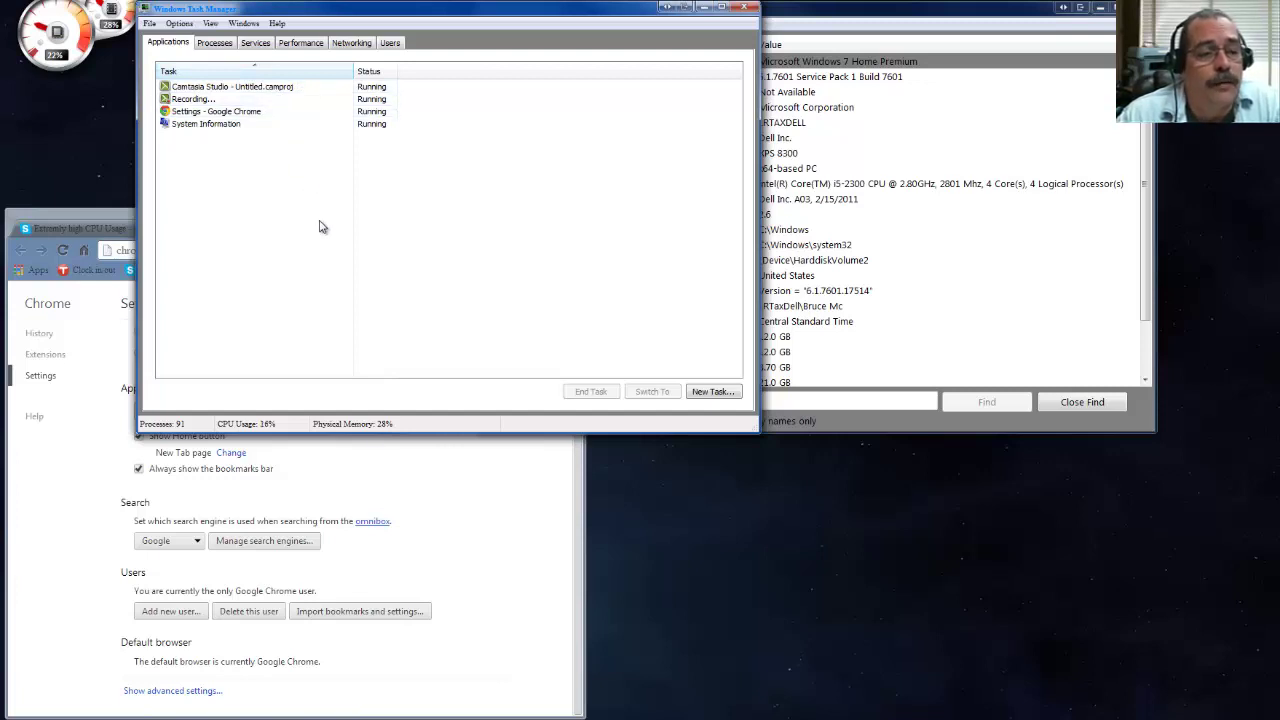
click(493, 579)
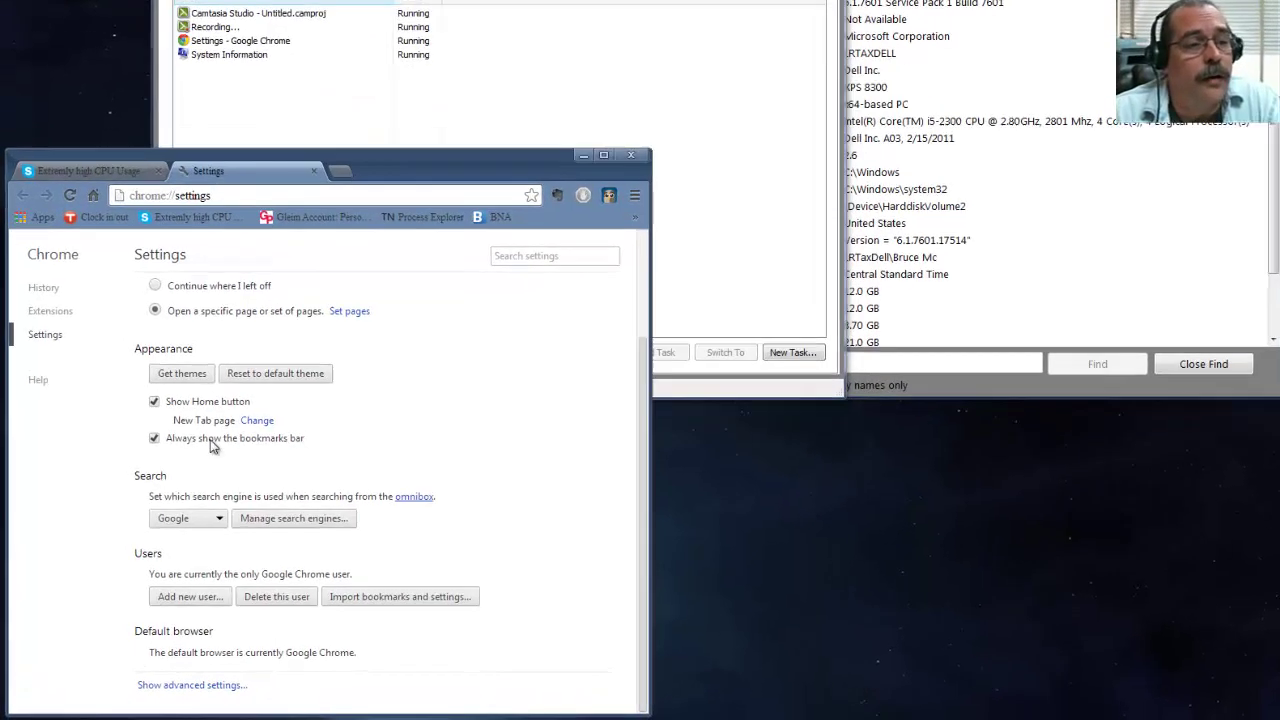
click(75, 226)
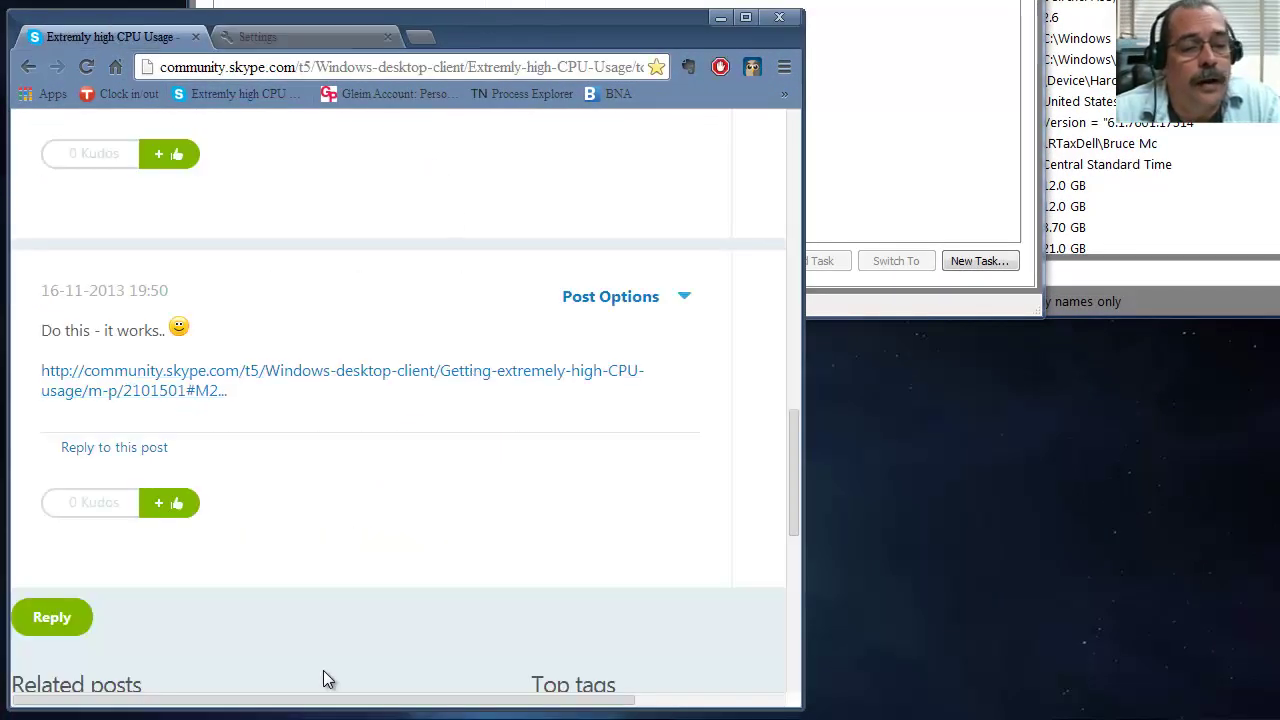
scroll(500, 489, up, 10)
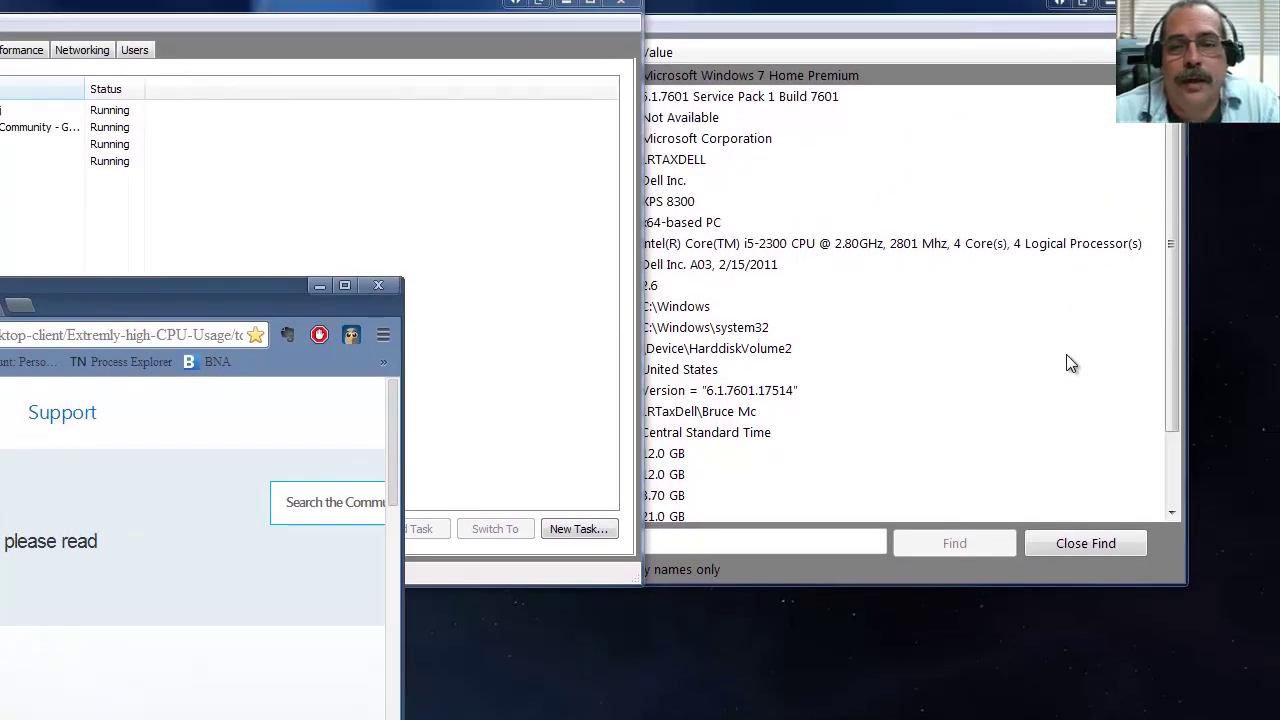
- Review the computer's processor, BIOS and other system details in System Information, and close that window
click(990, 401)
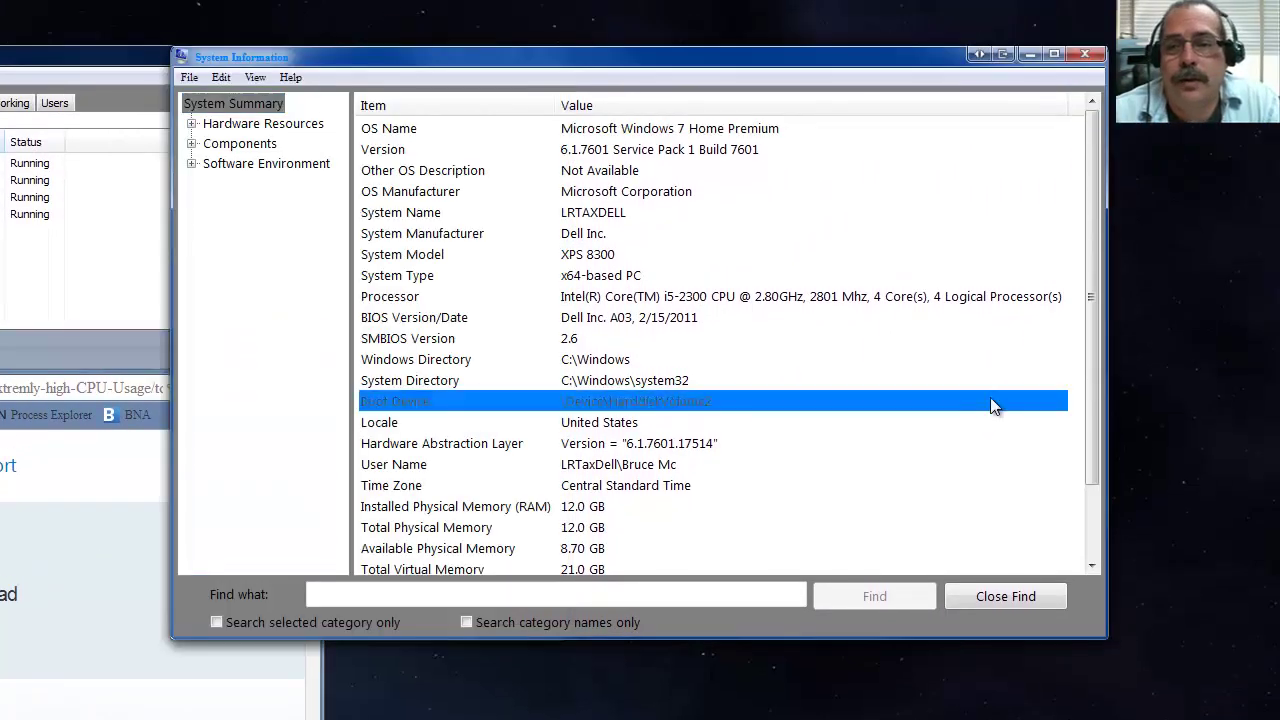
click(933, 297)
click(818, 340)
click(806, 320)
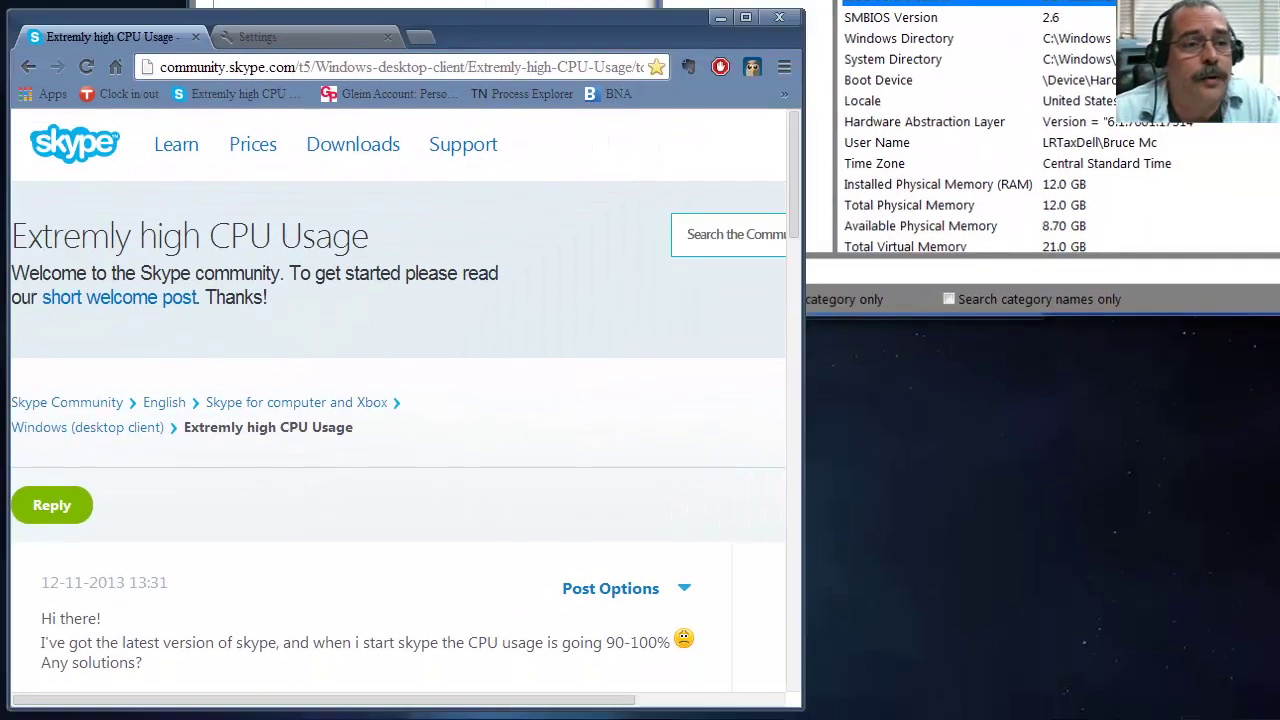
click(1088, 56)
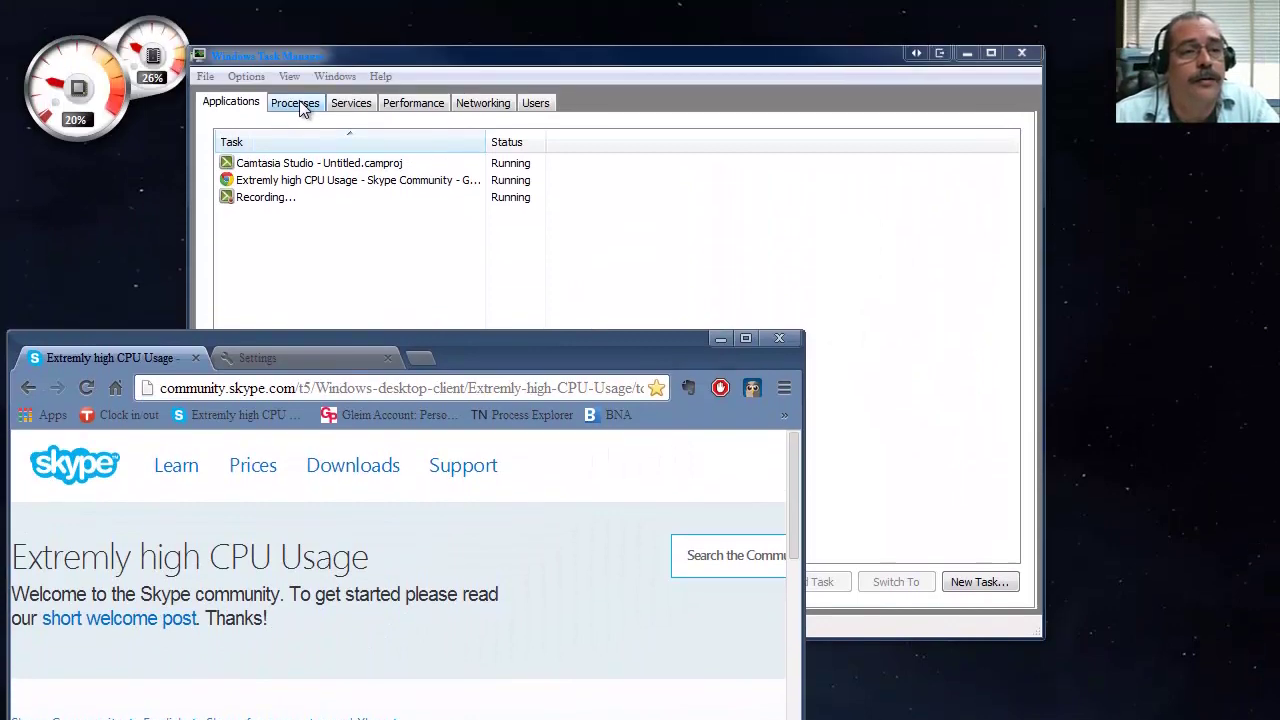
- Show the running processes in Task Manager and look through their CPU use alongside the desktop CPU meter
click(299, 101)
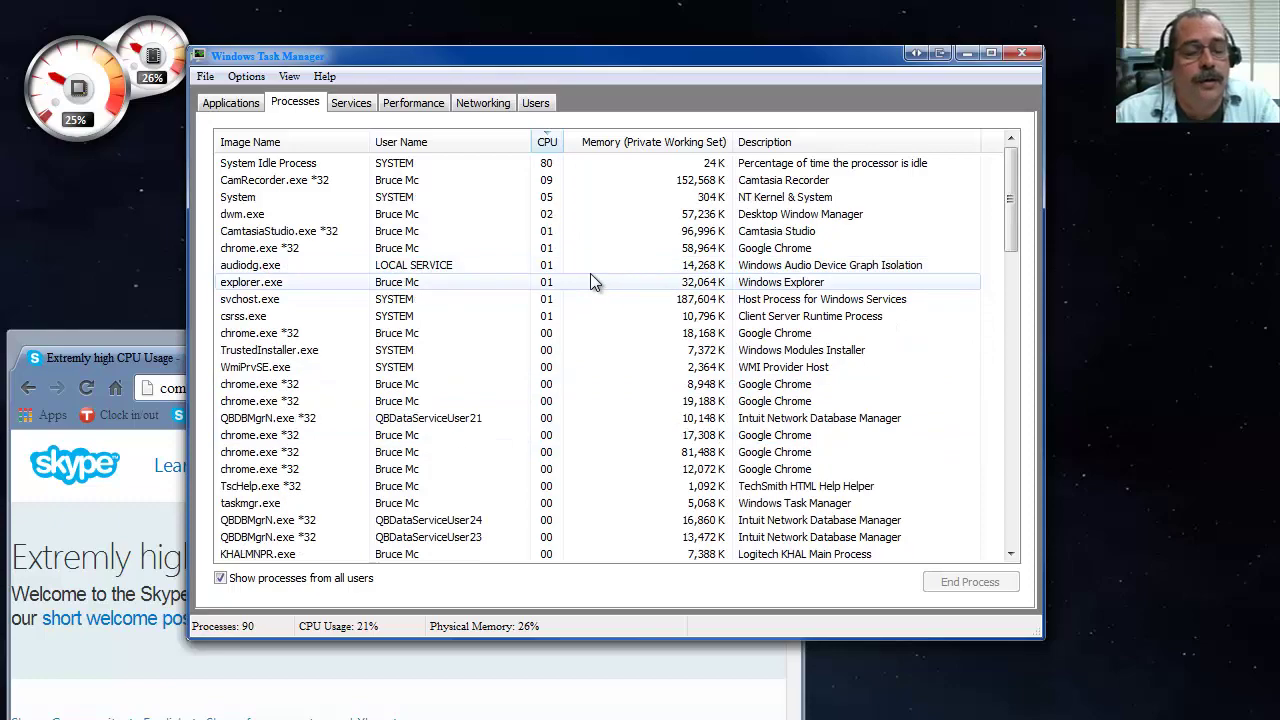
scroll(697, 370, down, 5)
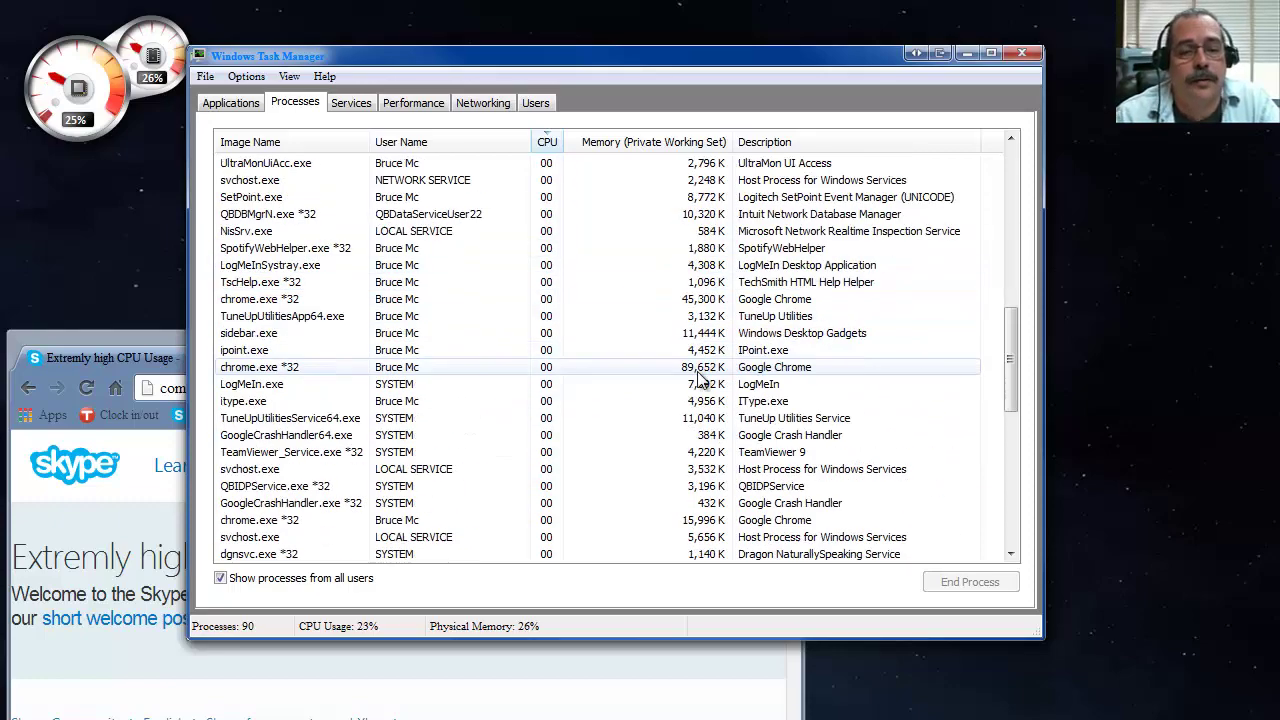
scroll(698, 390, up, 5)
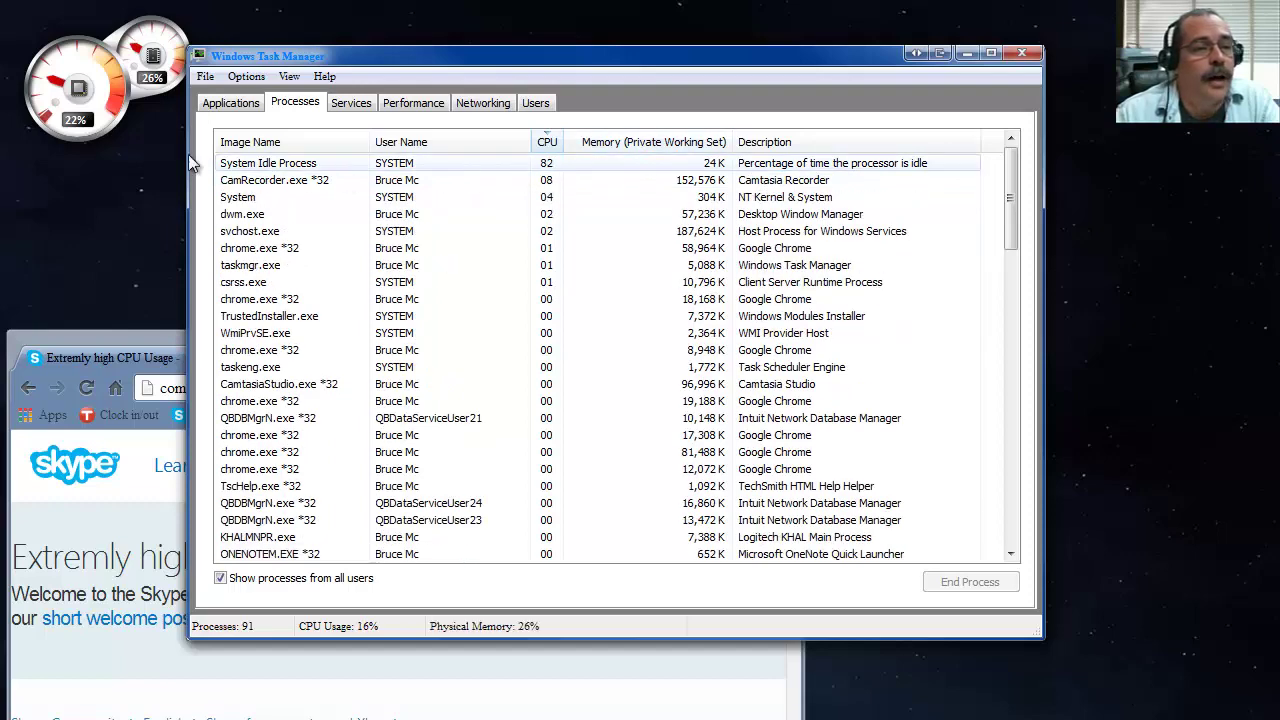
mouse_move(52, 133)
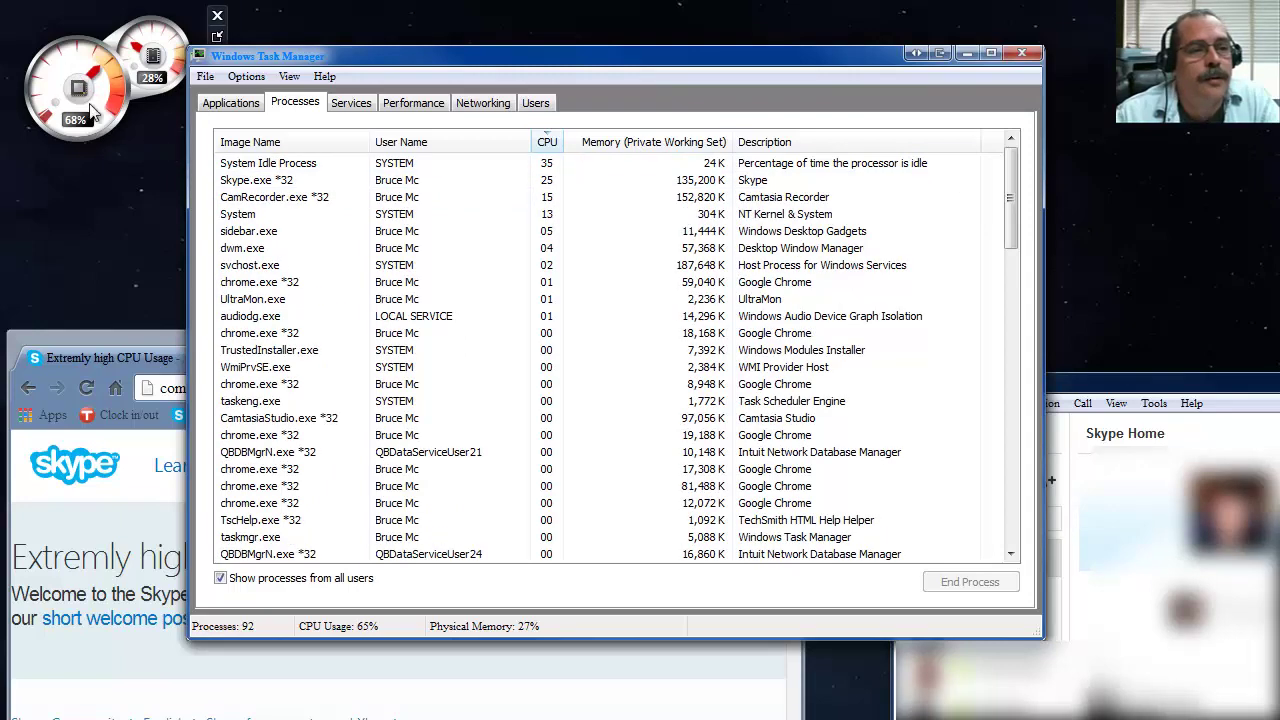
- Examine the CPU usage of the Skype.exe processes in Task Manager while Skype is running
click(602, 182)
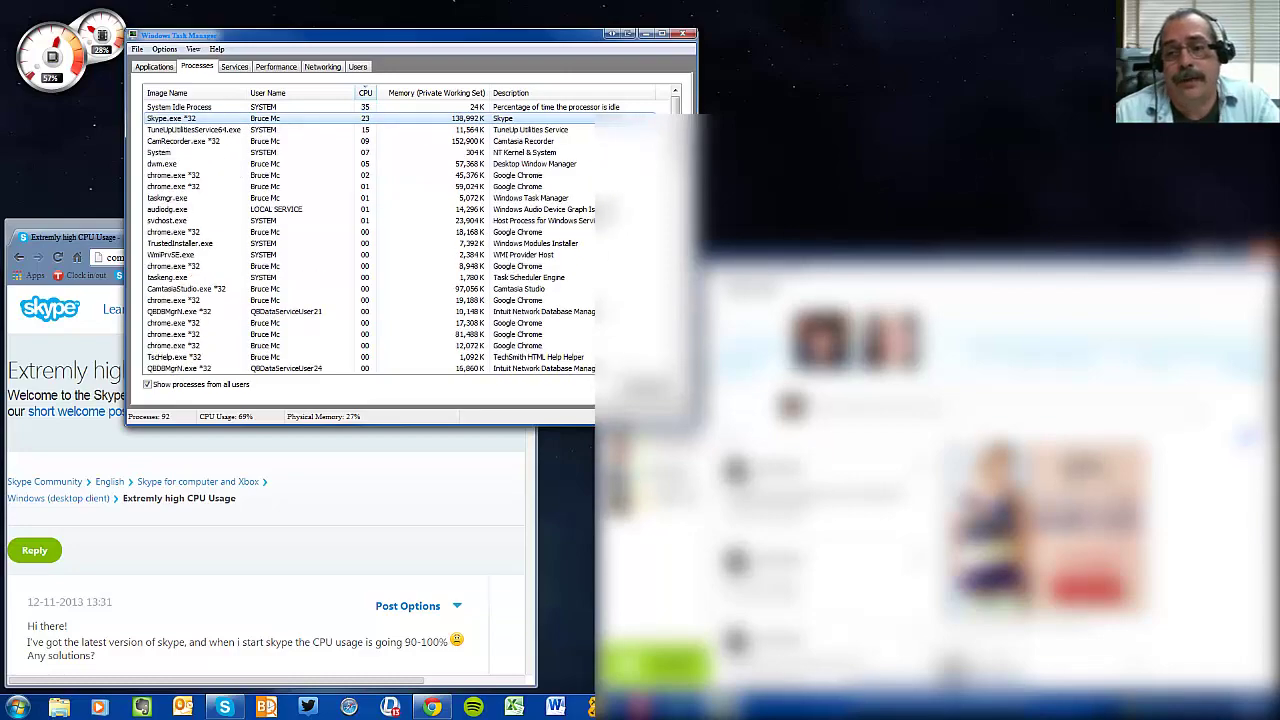
right_click(230, 708)
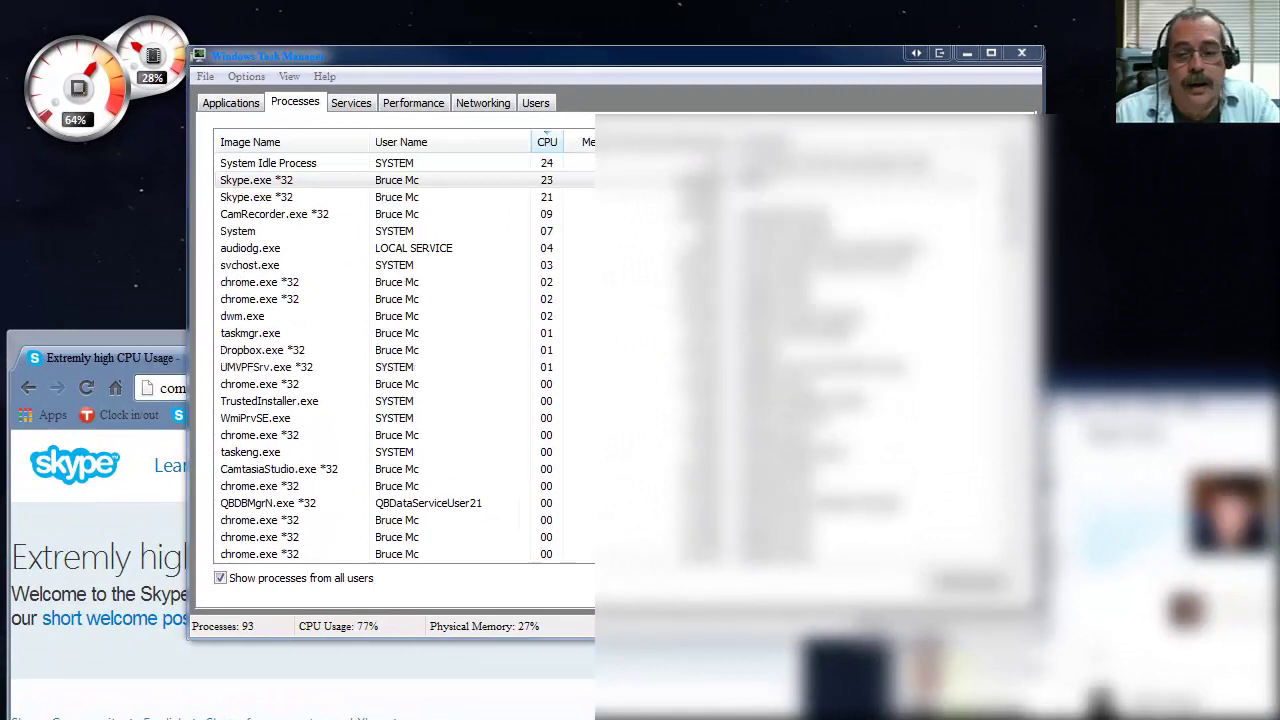
key(alt+Tab)
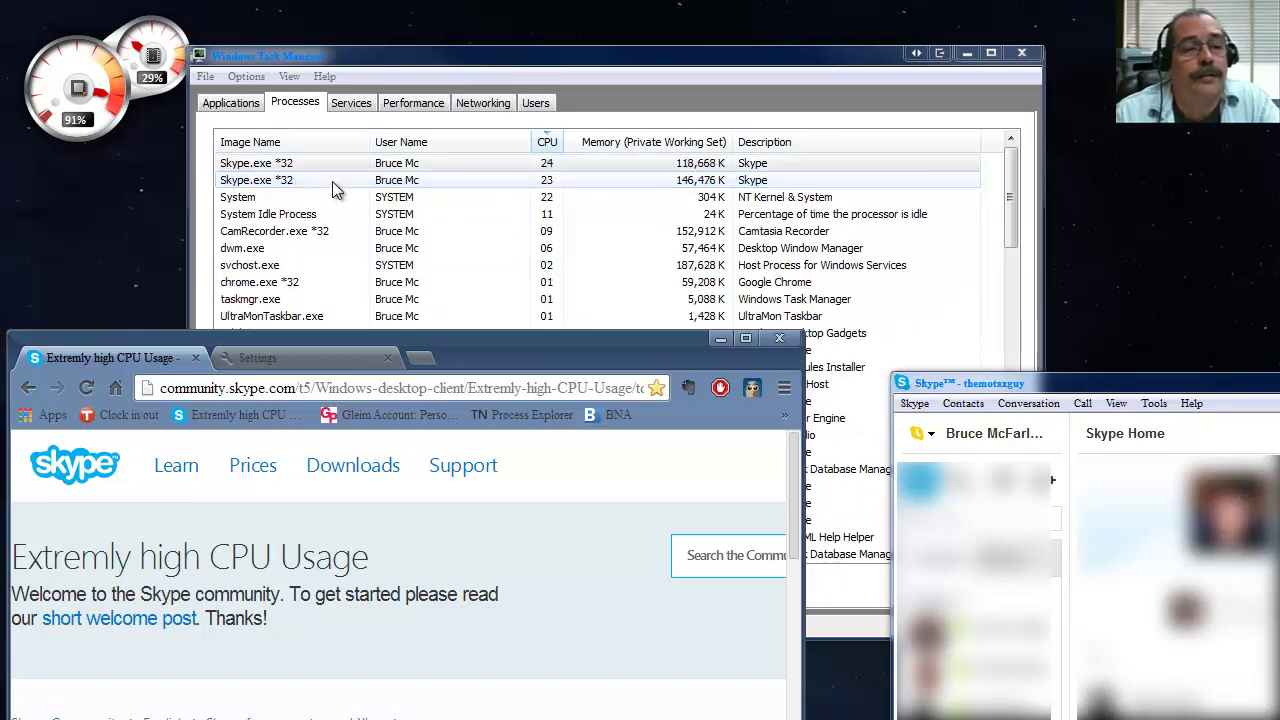
click(310, 182)
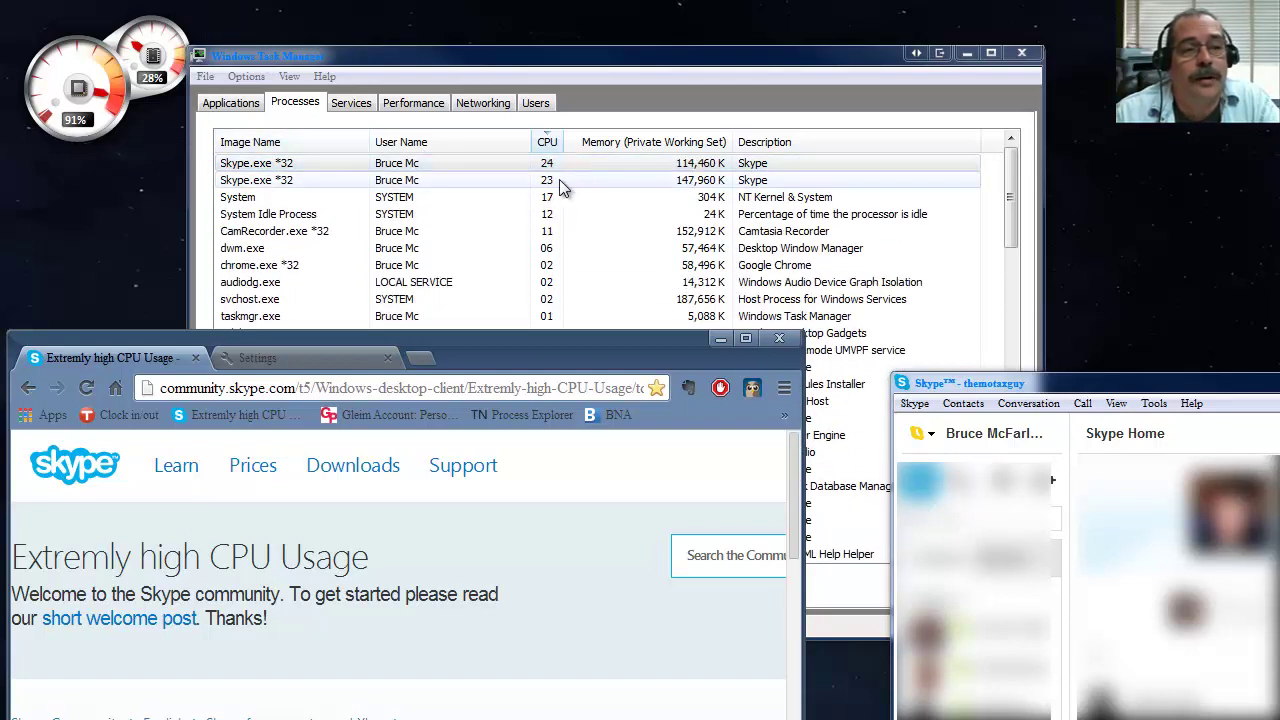
click(575, 181)
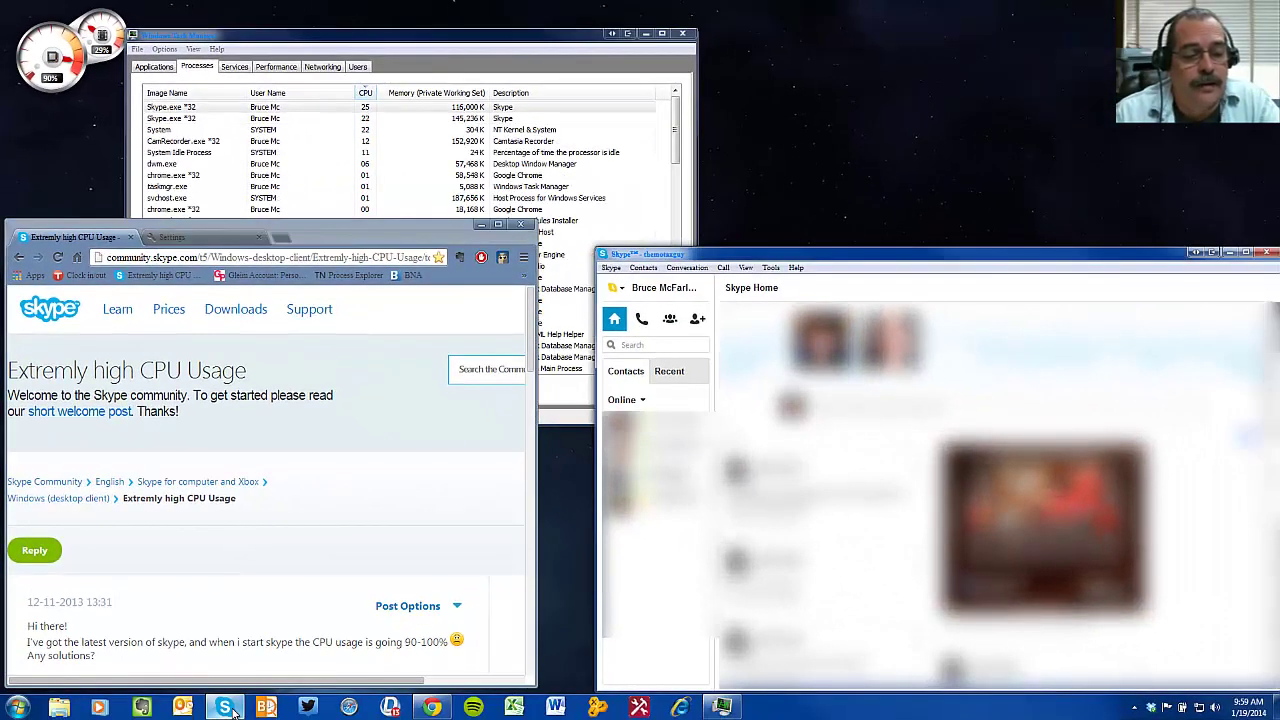
- Quit Skype and end the topmost Skype.exe *32 process still running in Task Manager
right_click(226, 707)
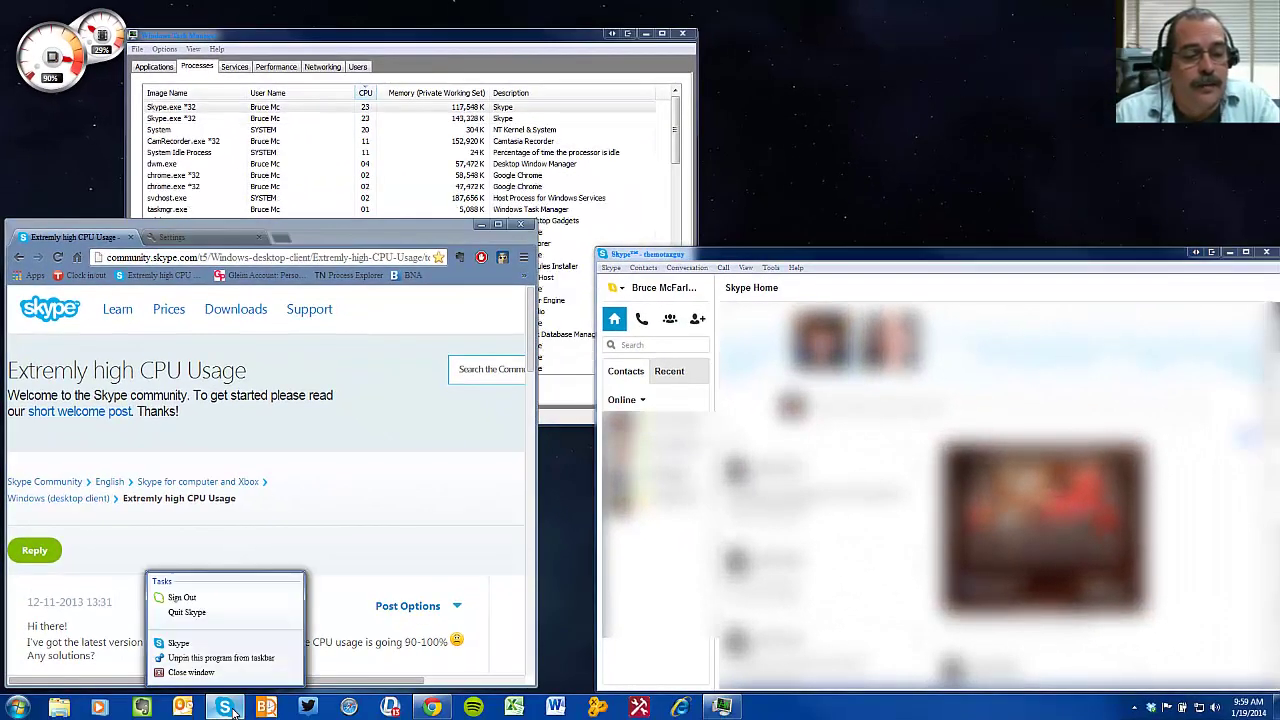
click(221, 615)
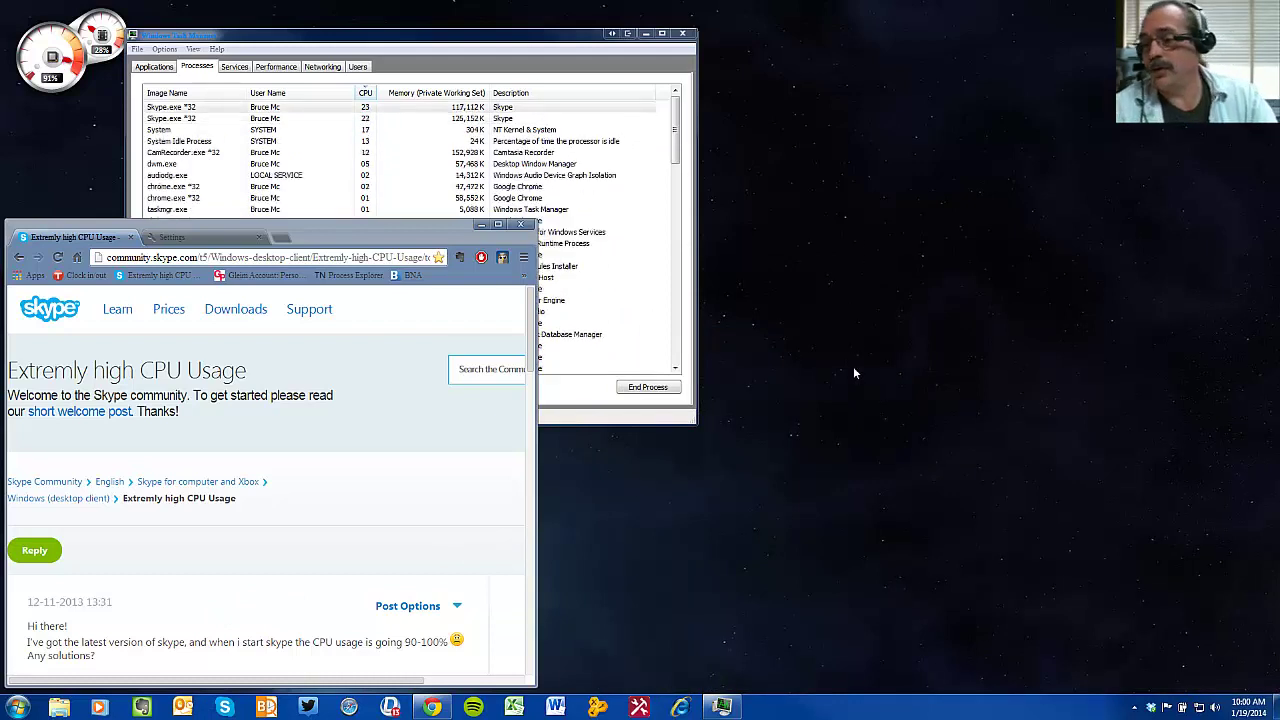
click(210, 120)
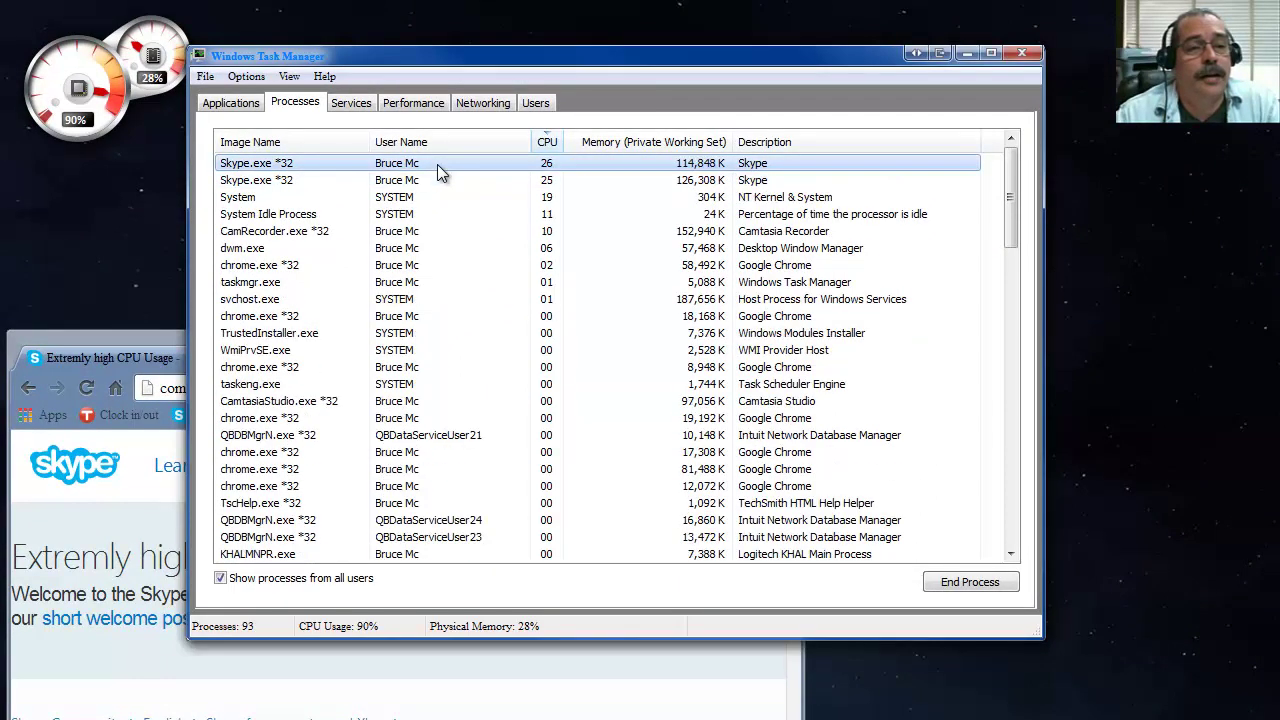
right_click(437, 165)
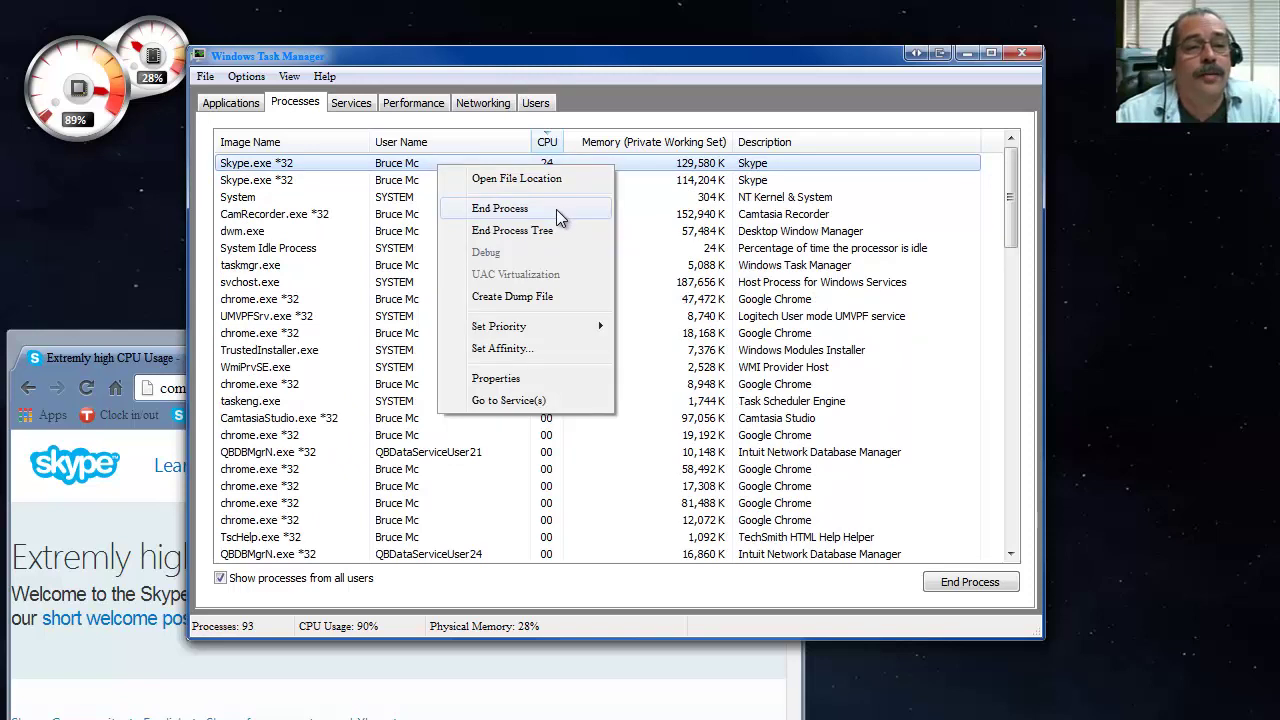
click(801, 166)
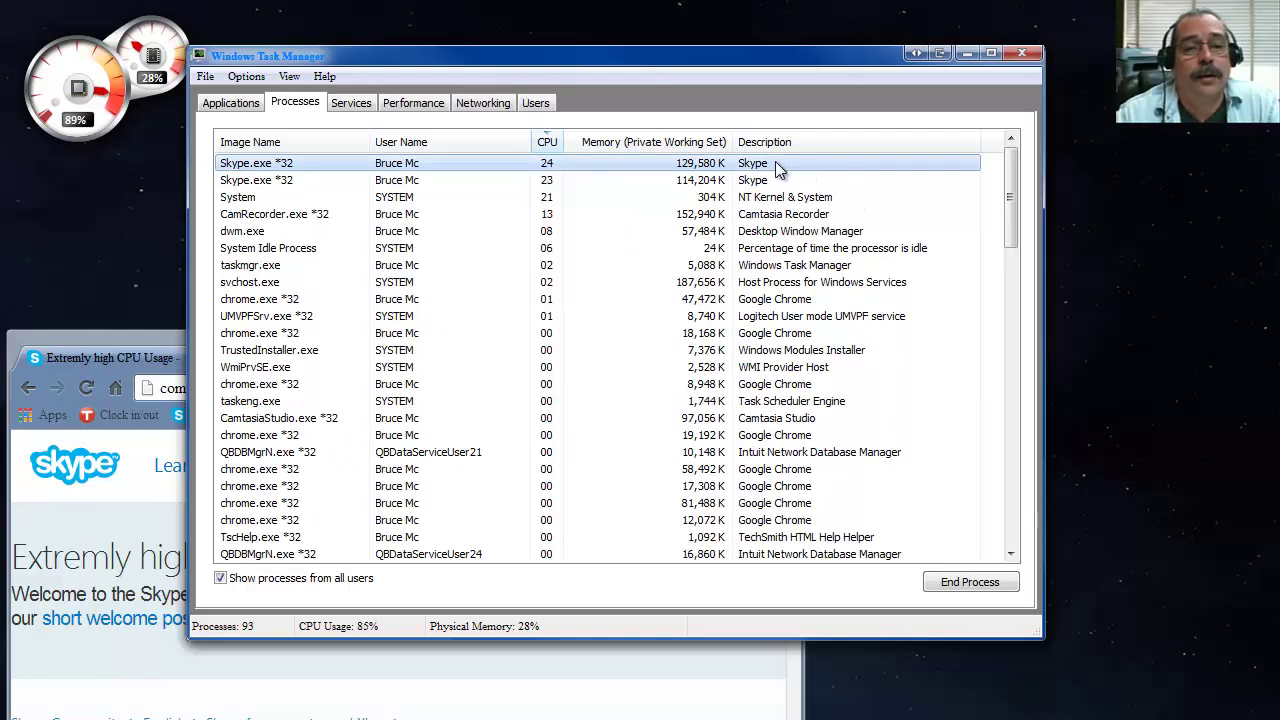
right_click(775, 162)
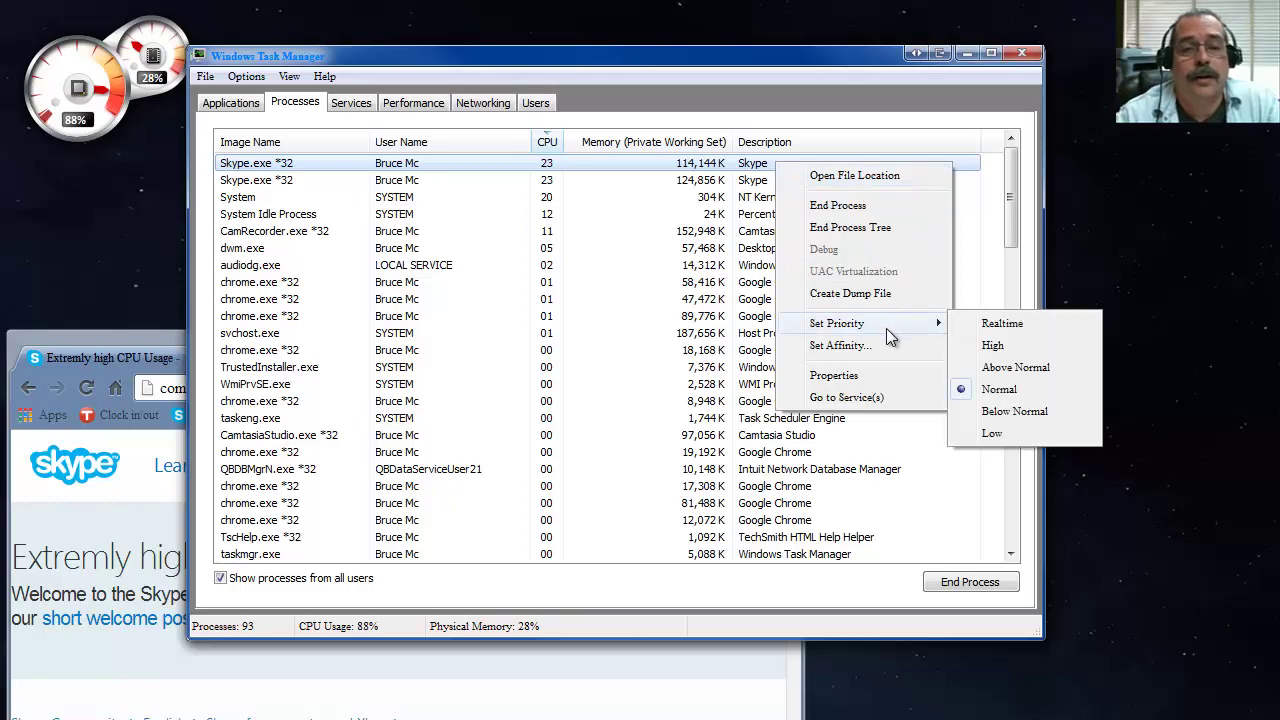
click(897, 204)
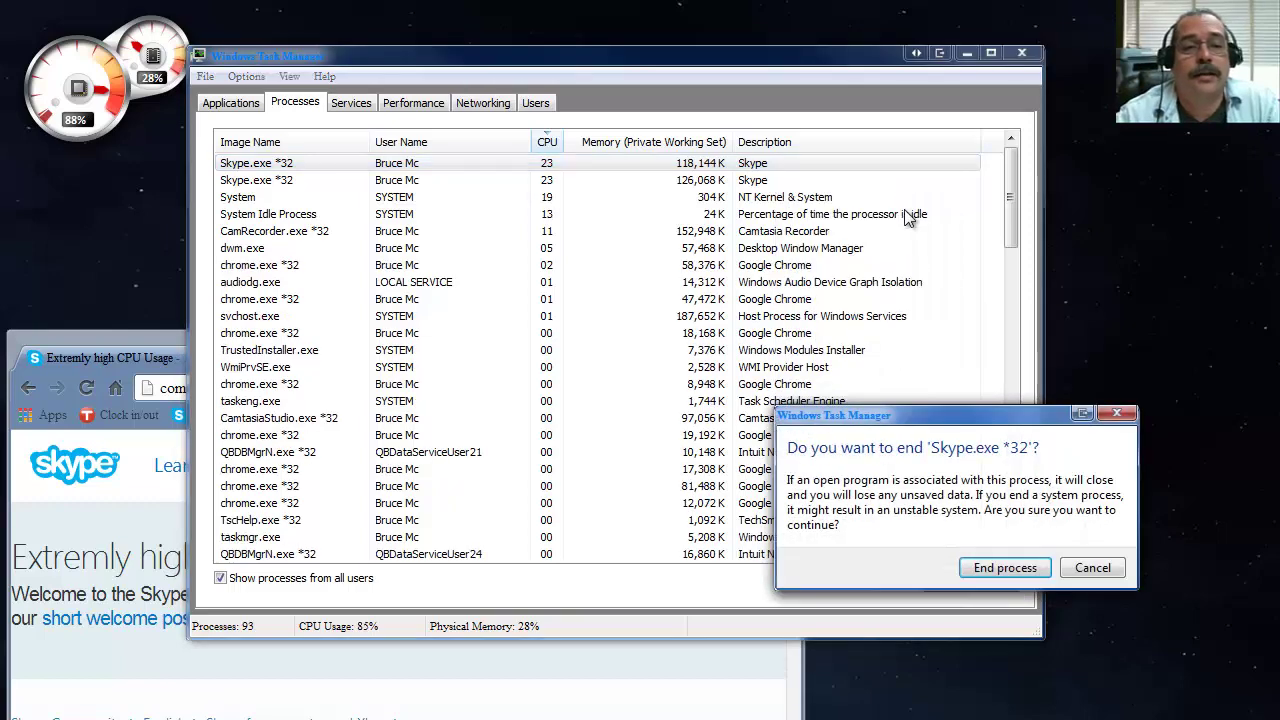
click(1005, 567)
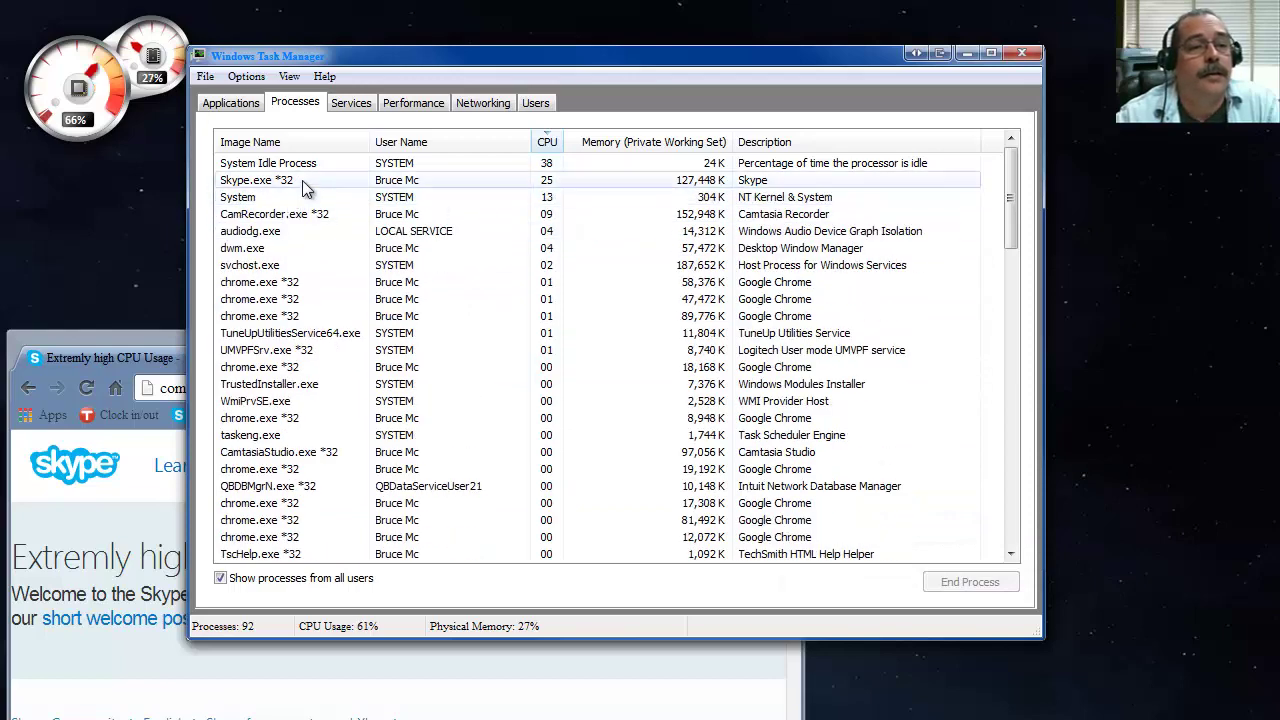
- Check the CPU meter and end the remaining Skype.exe *32 process in Task Manager
mouse_move(58, 122)
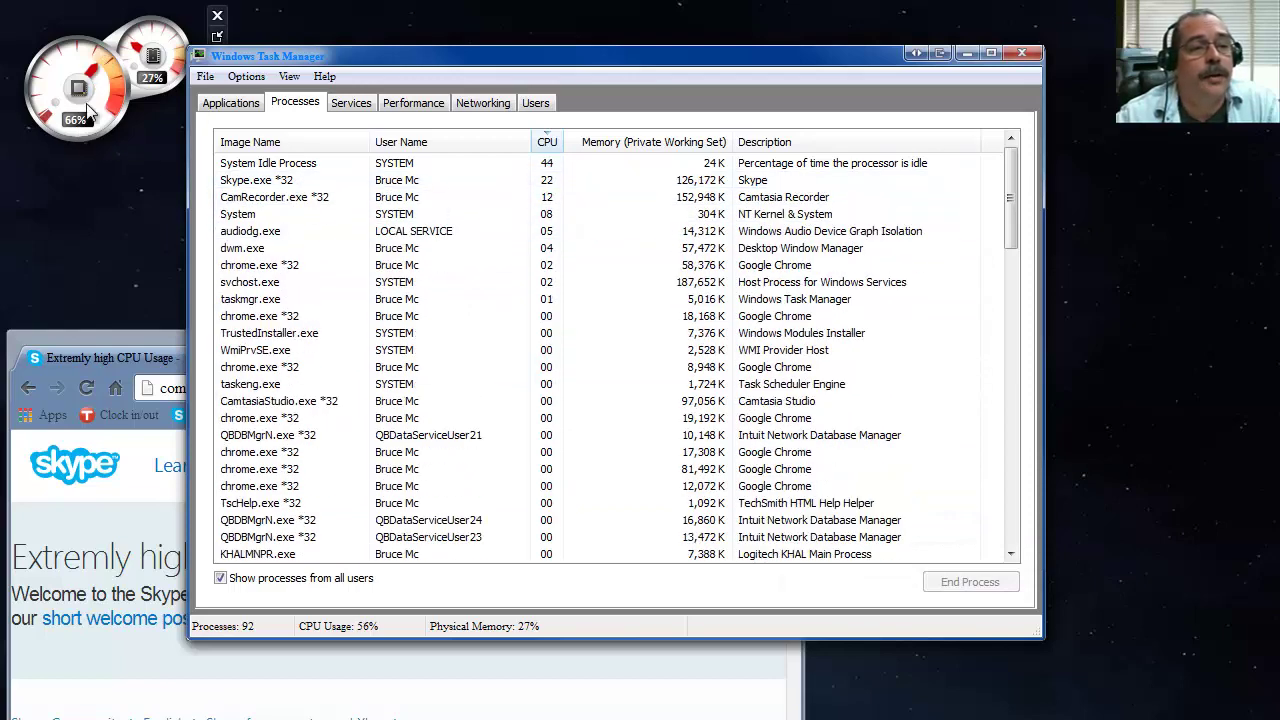
click(255, 180)
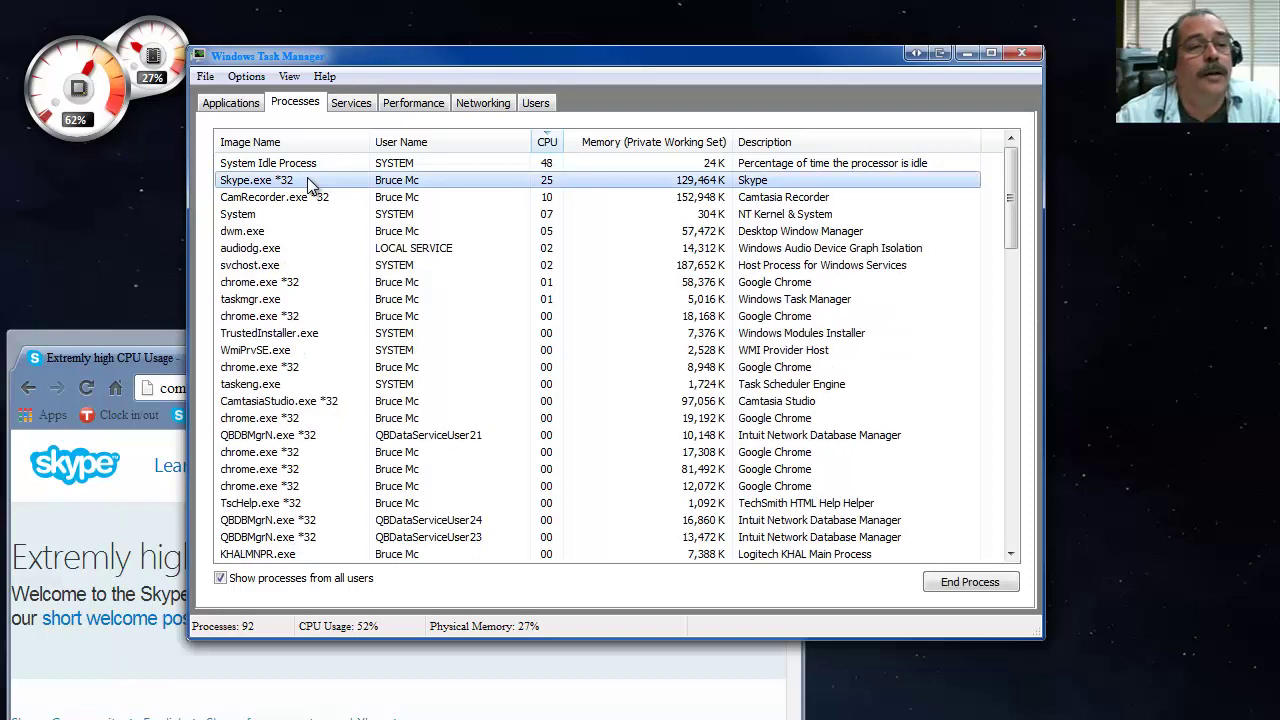
right_click(525, 183)
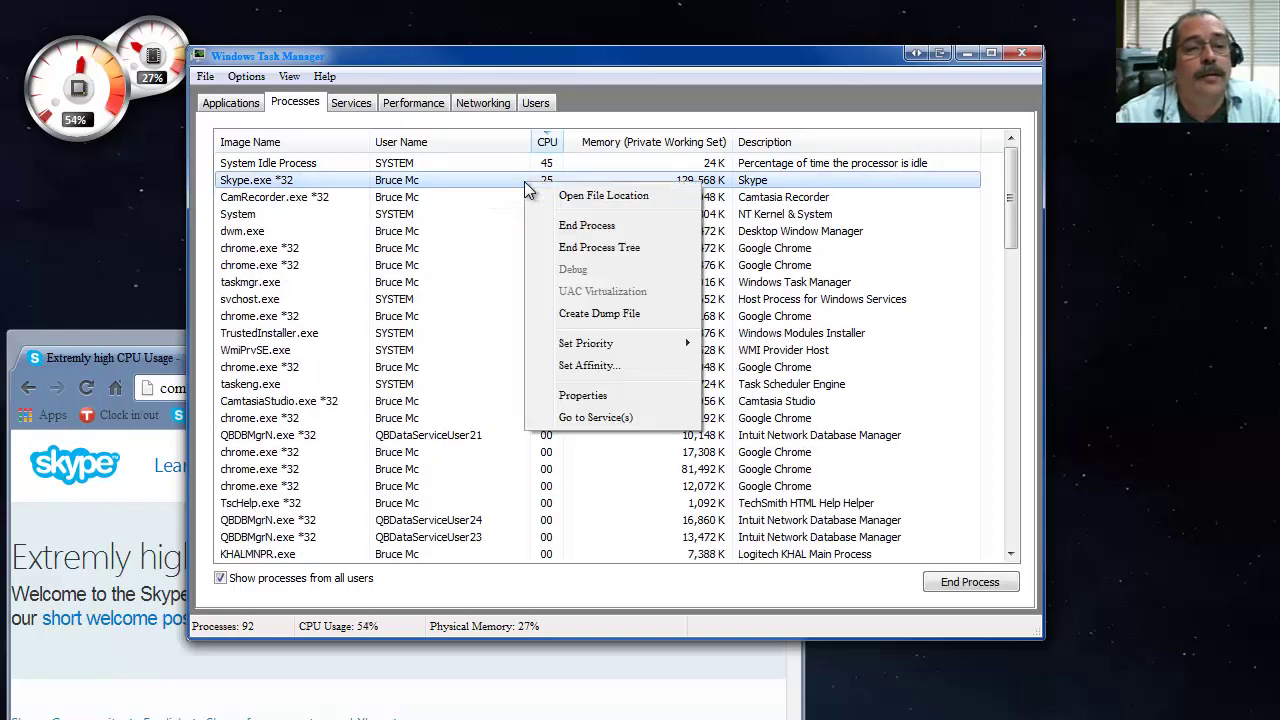
click(658, 226)
click(983, 565)
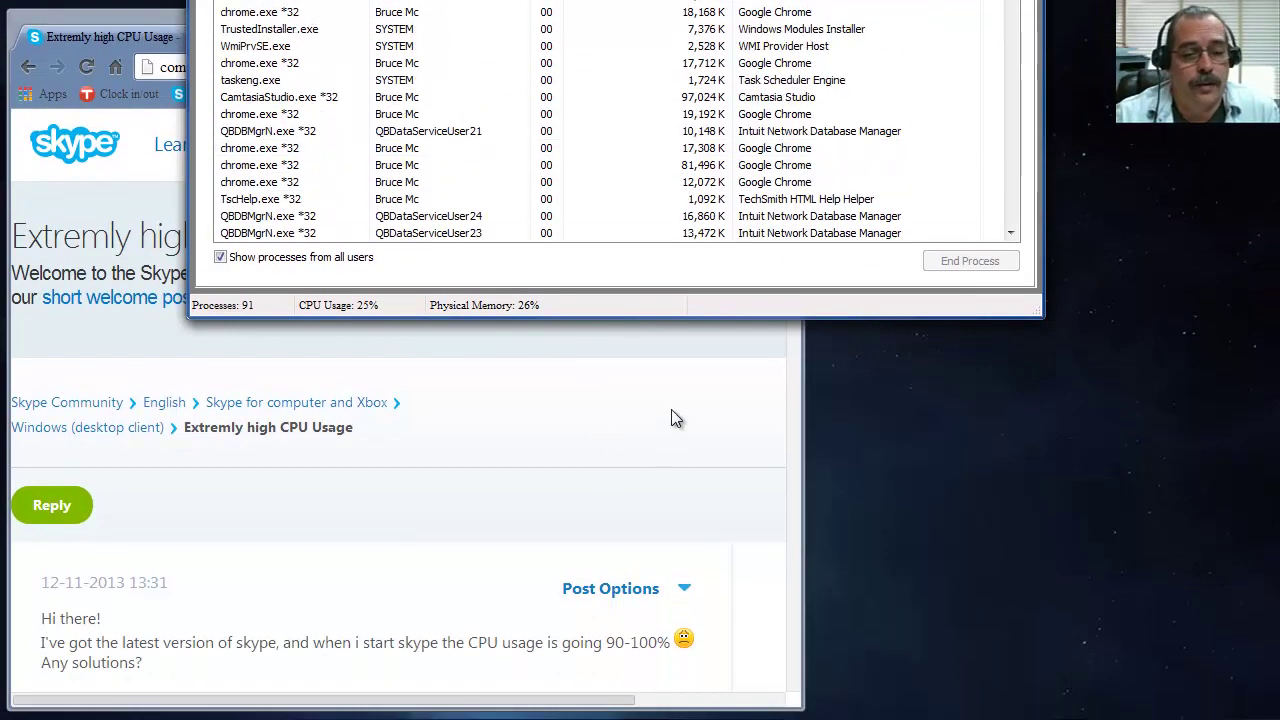
- Find the "Do this - it works" post in the Skype community thread and open its linked solution to read it
click(622, 466)
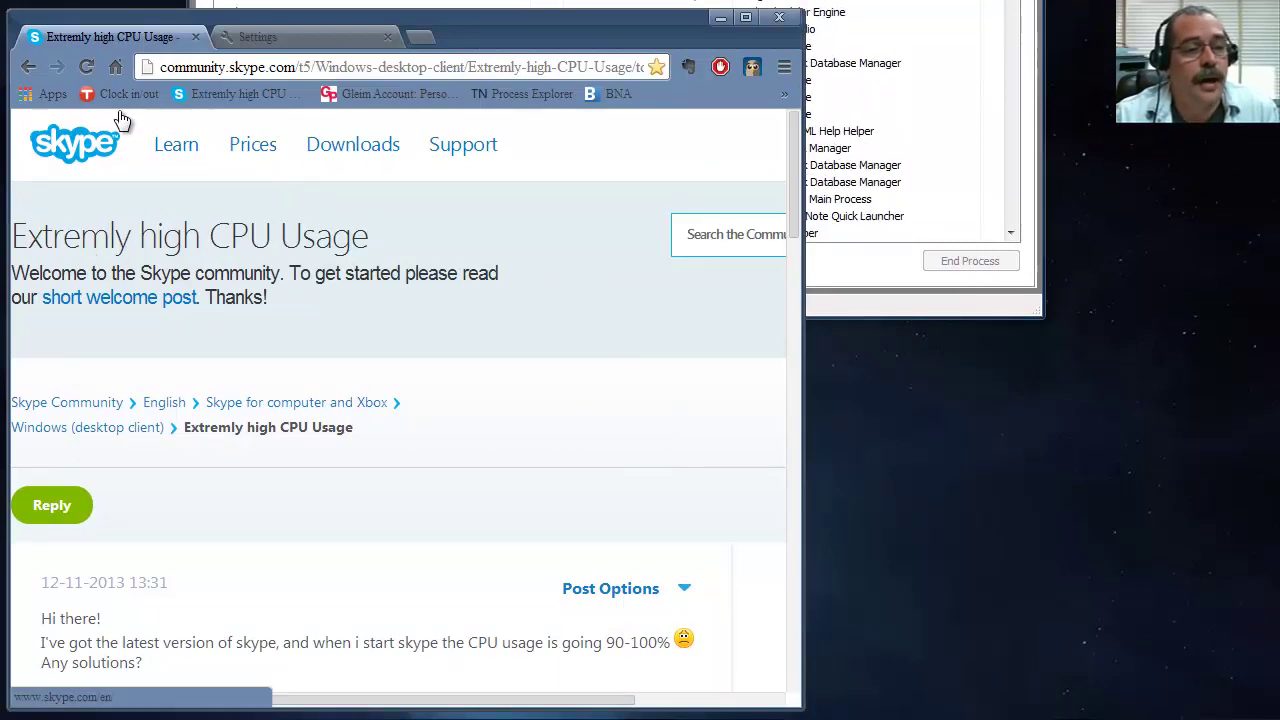
scroll(515, 340, down, 4)
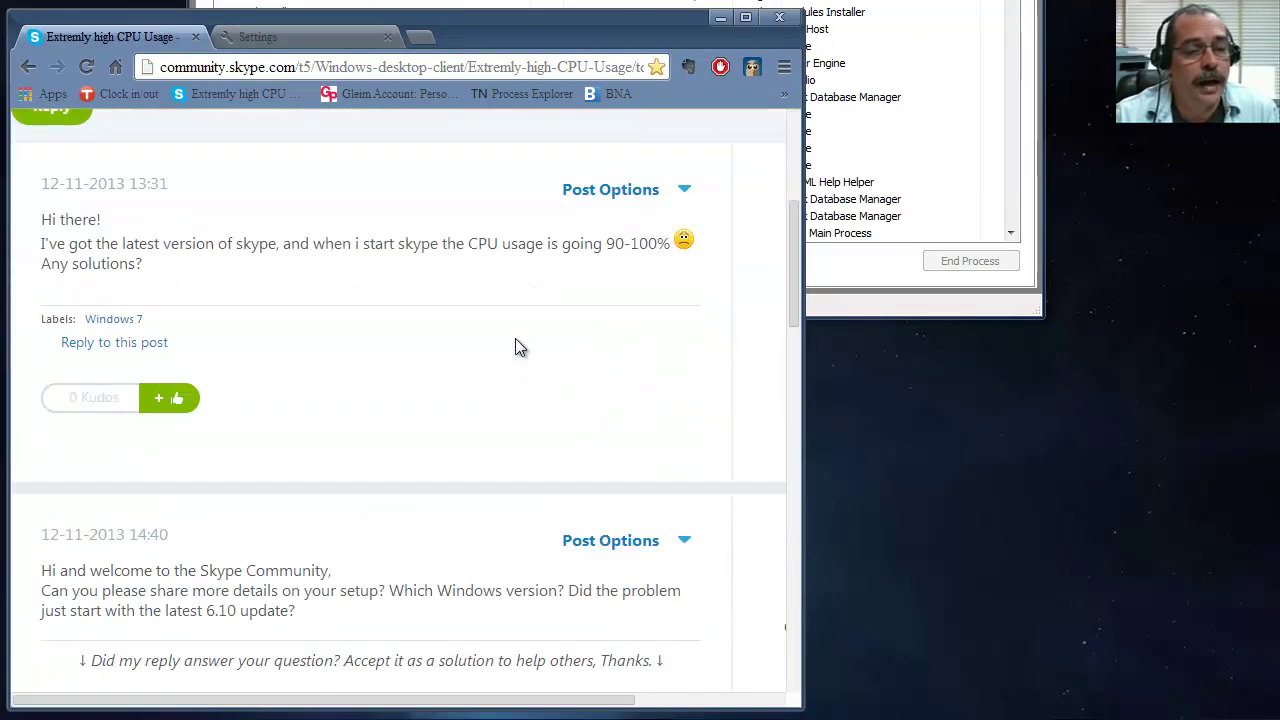
scroll(516, 341, down, 7)
scroll(516, 341, down, 3)
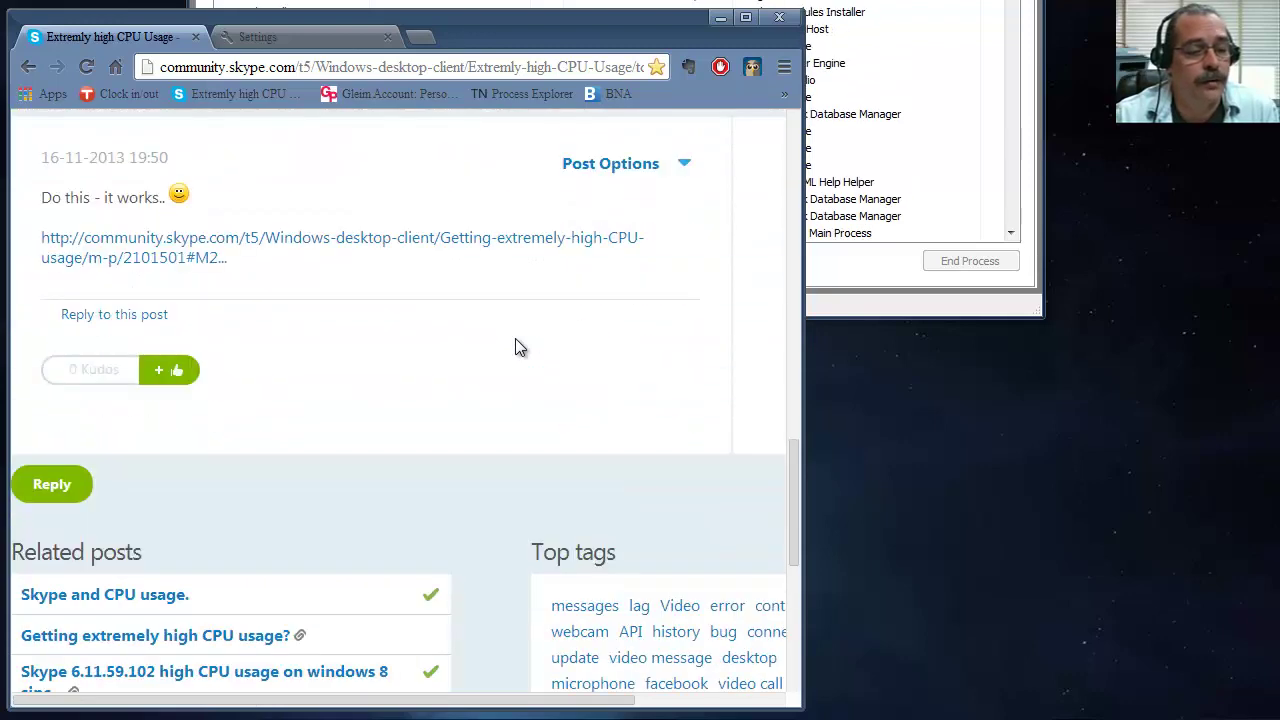
scroll(515, 338, down, 1)
scroll(515, 338, up, 6)
scroll(474, 389, down, 4)
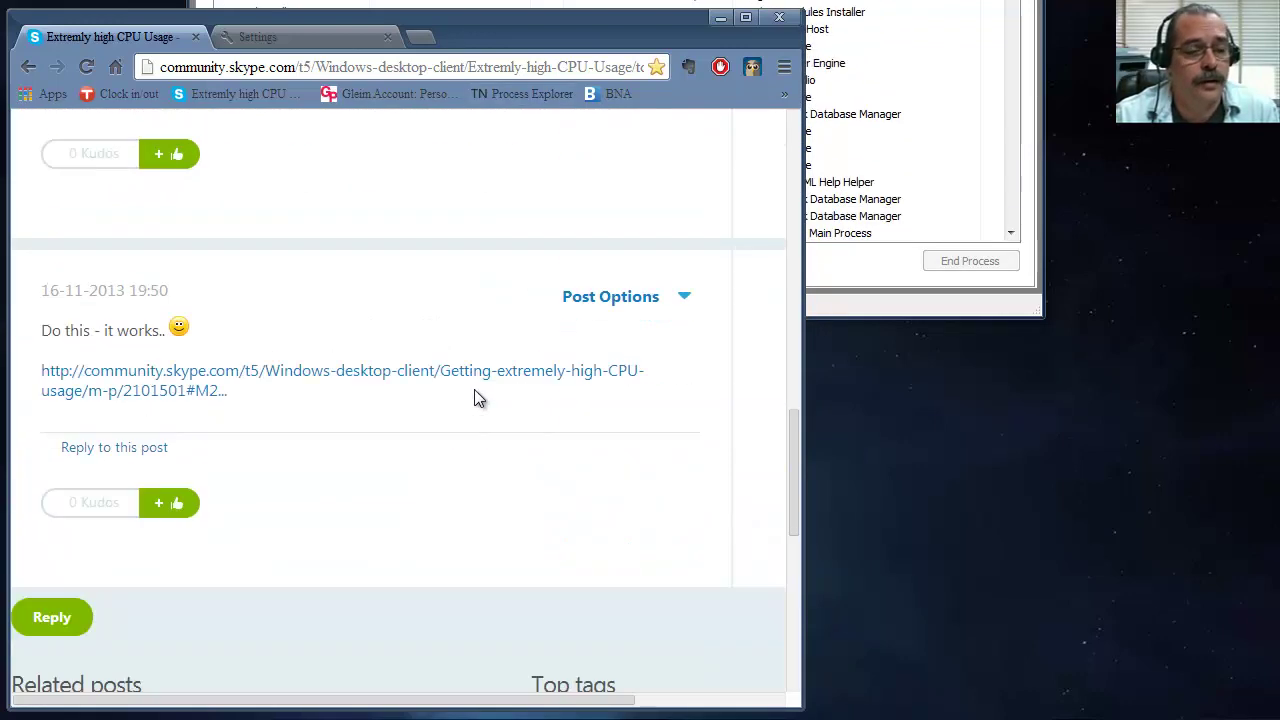
click(388, 370)
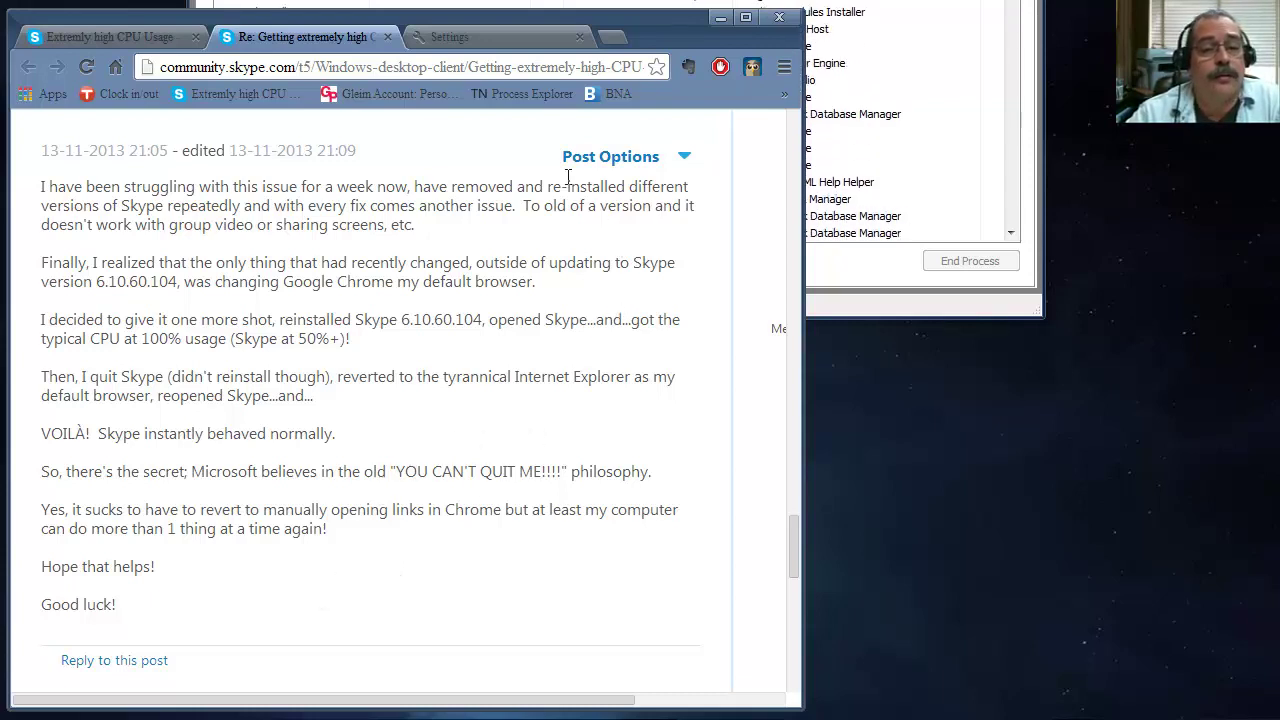
- Close the linked solution and the original high CPU usage thread in Chrome, keeping the Settings page open
click(387, 38)
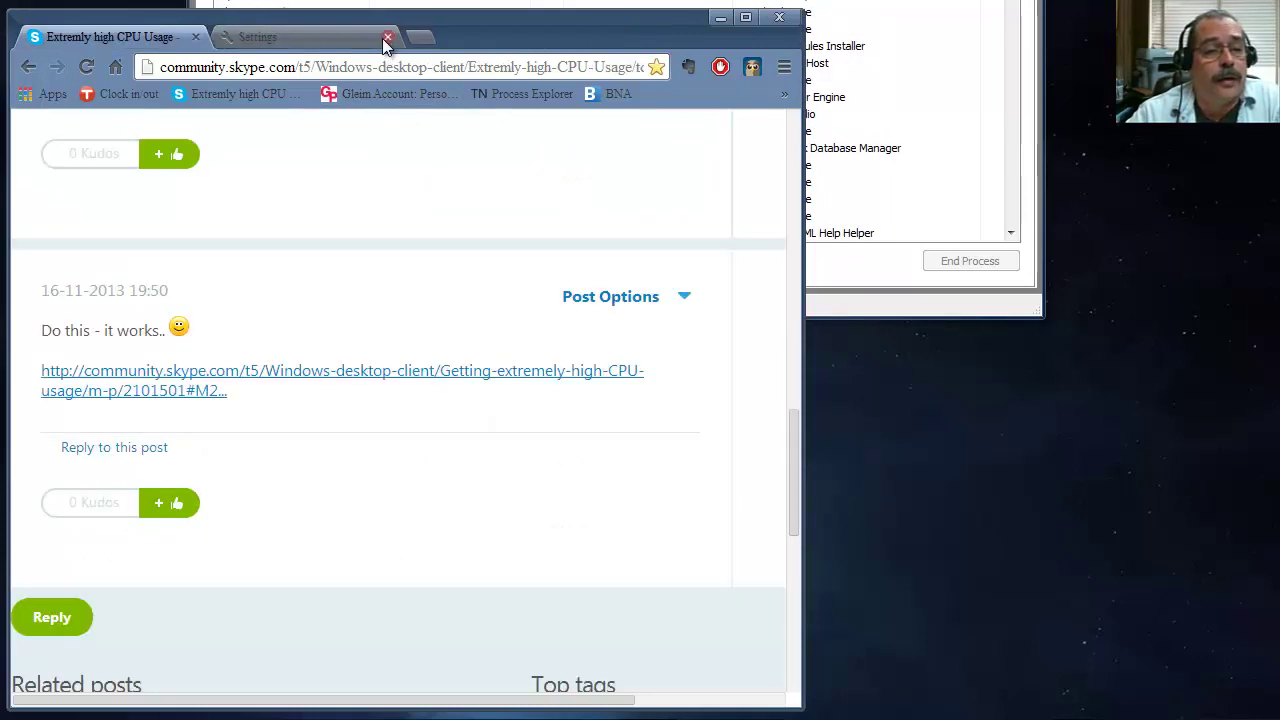
click(198, 38)
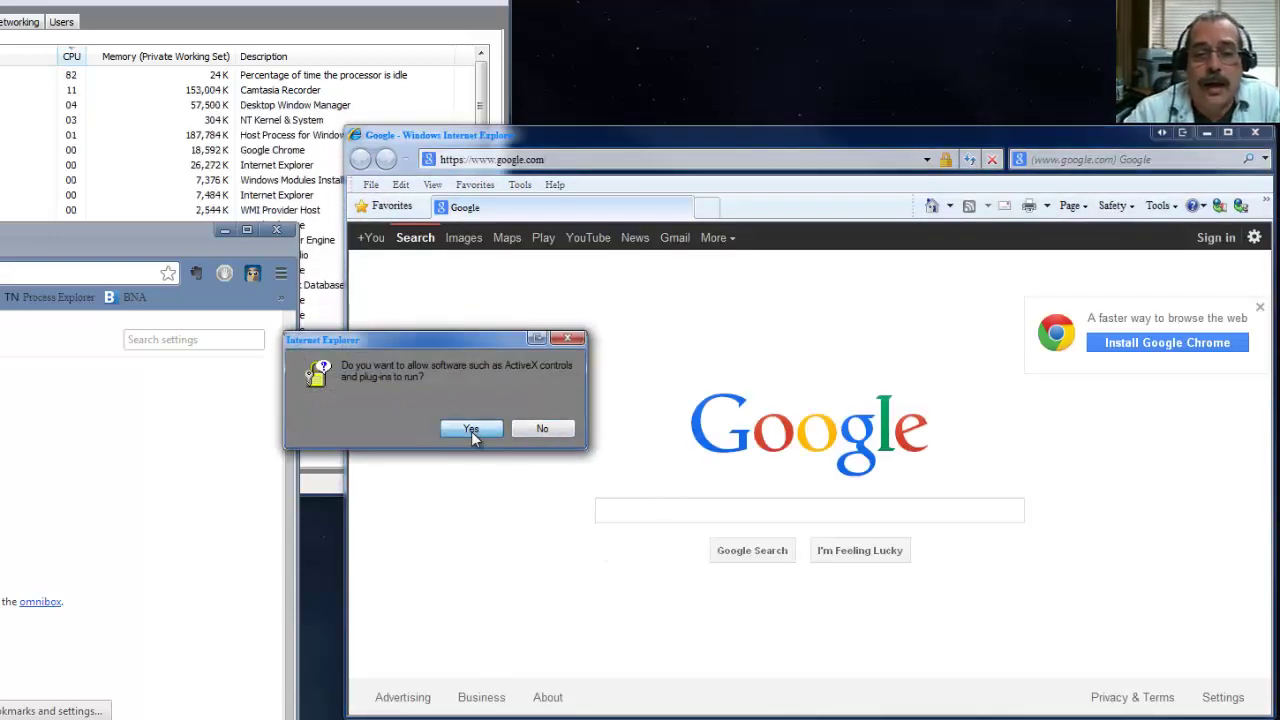
- Allow ActiveX controls and plug-ins to run, and make Internet Explorer the default web browser in its Internet Options
click(472, 430)
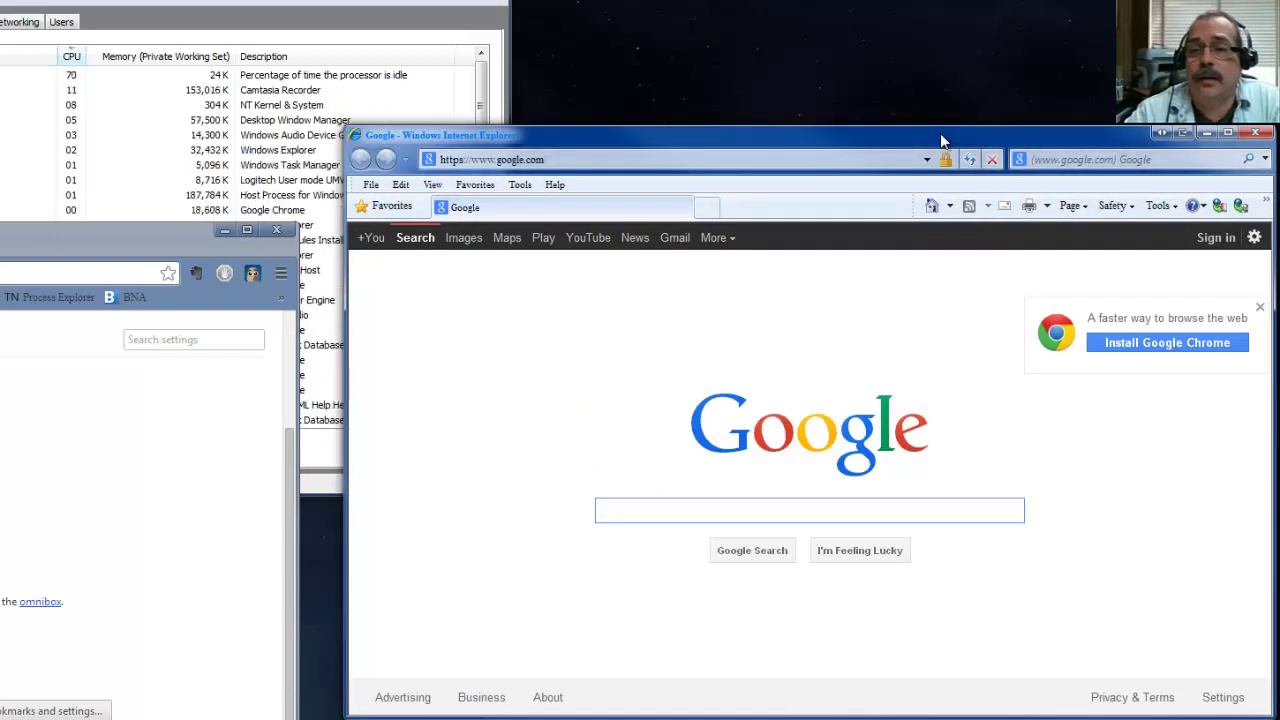
drag(940, 140, 908, 62)
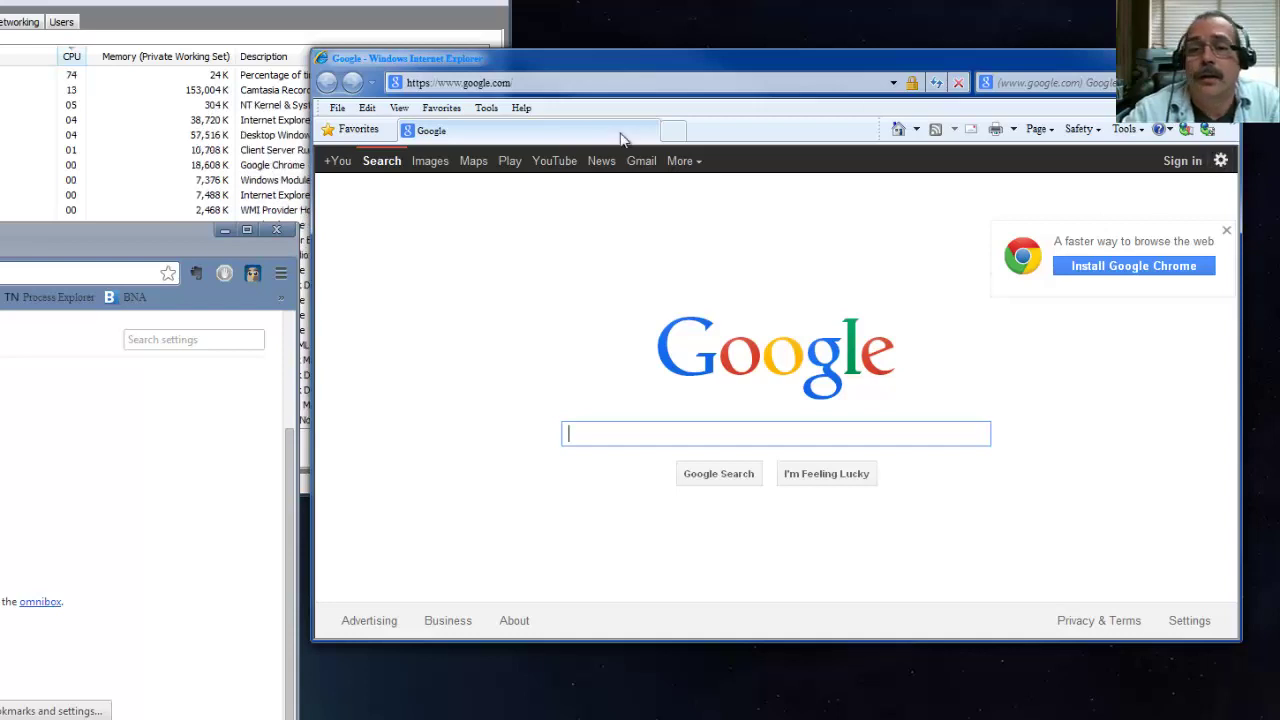
click(486, 107)
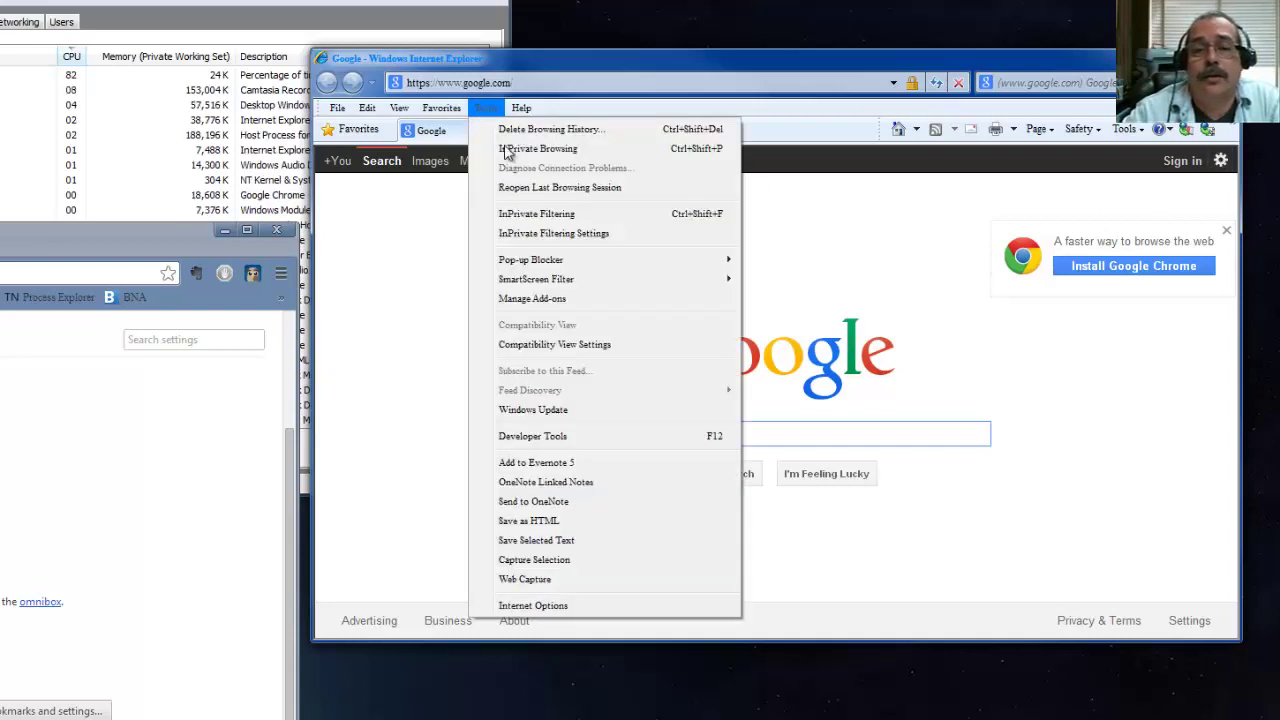
click(586, 605)
click(612, 197)
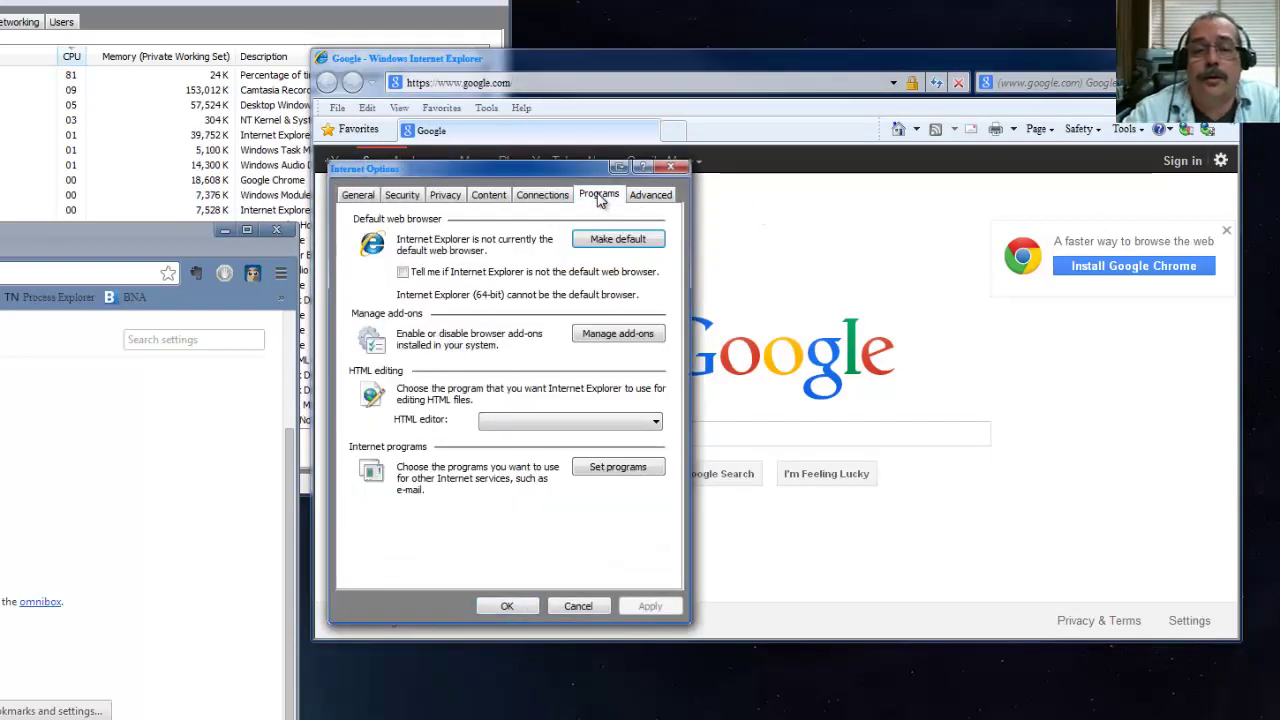
click(614, 245)
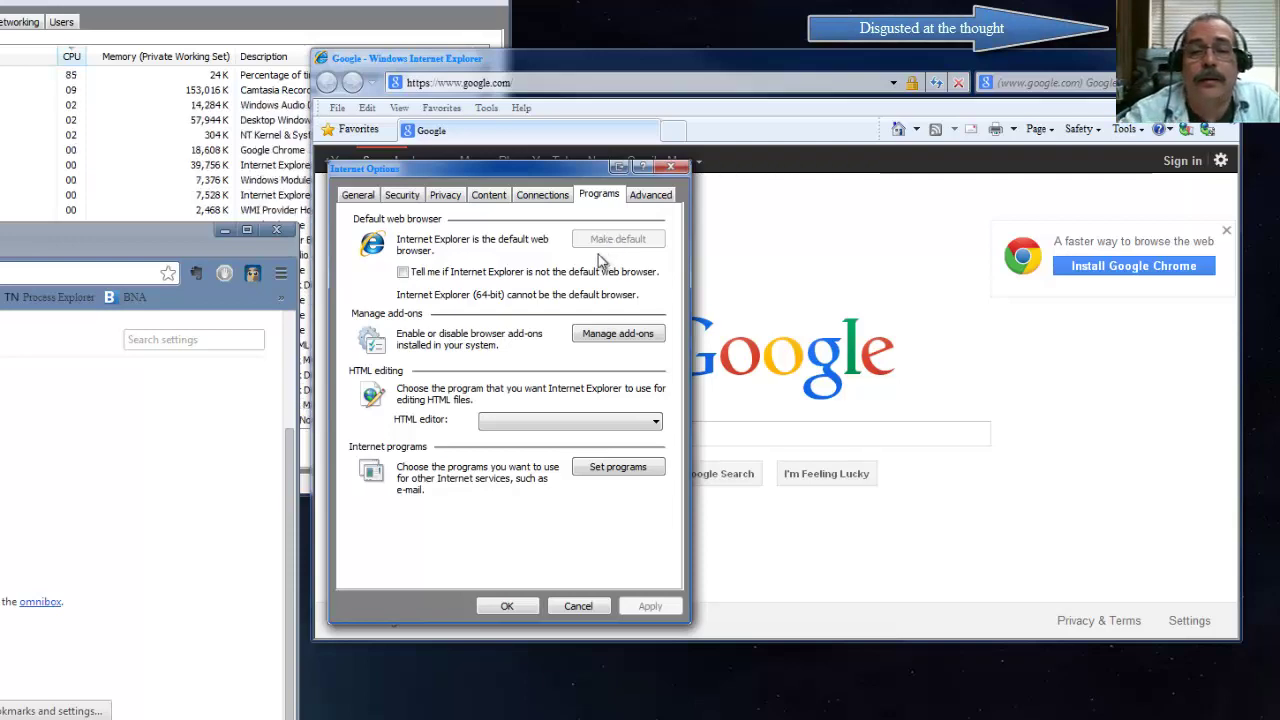
click(505, 606)
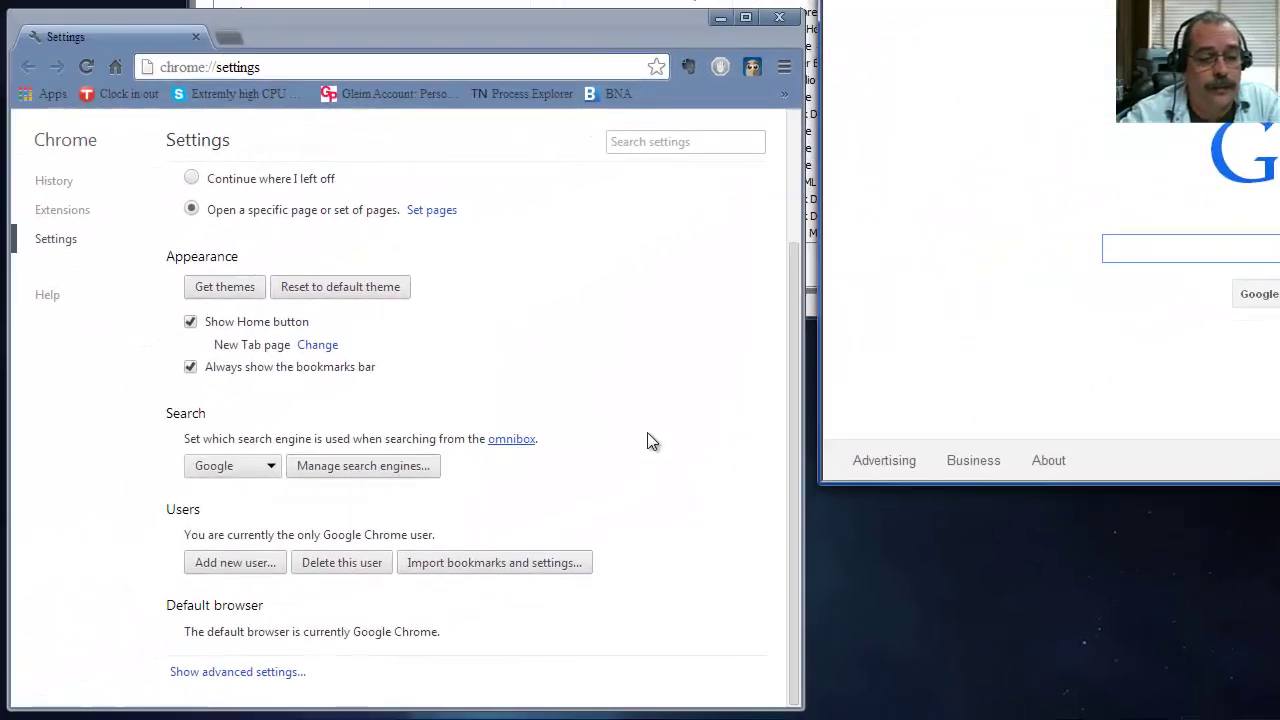
- Reload Chrome's Settings page and check its Default browser section
right_click(274, 557)
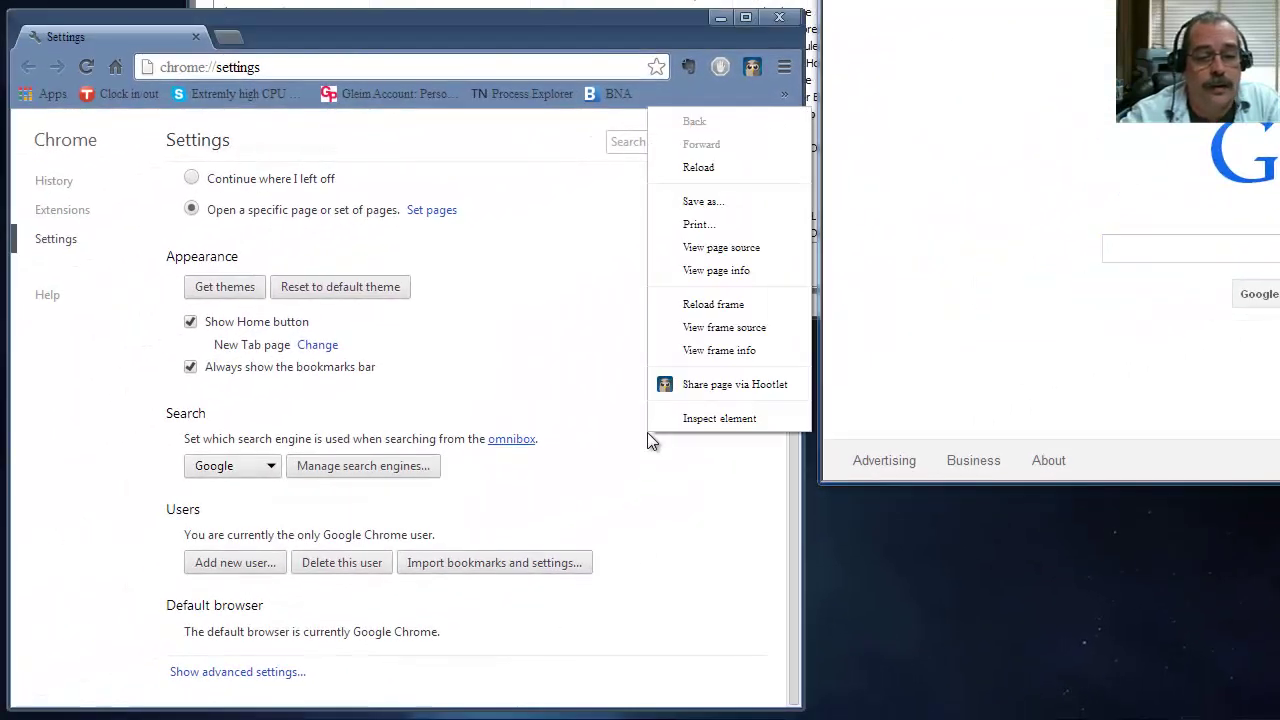
click(734, 166)
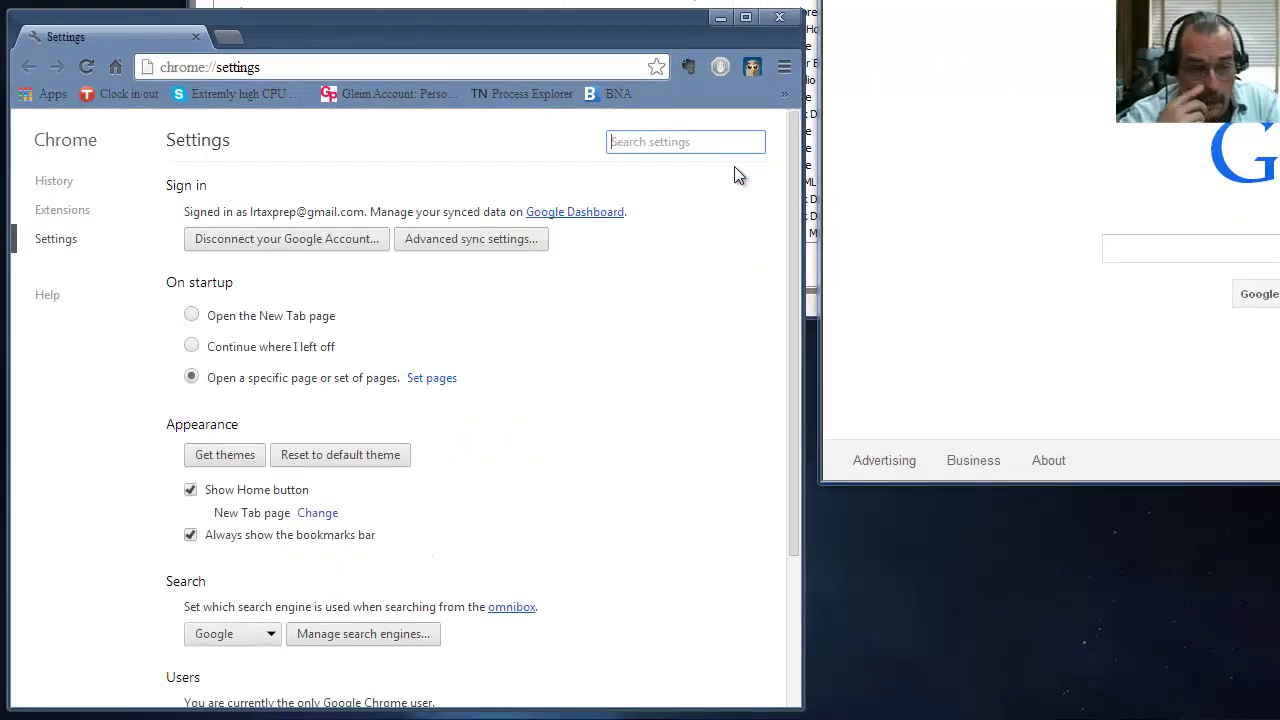
scroll(669, 360, down, 3)
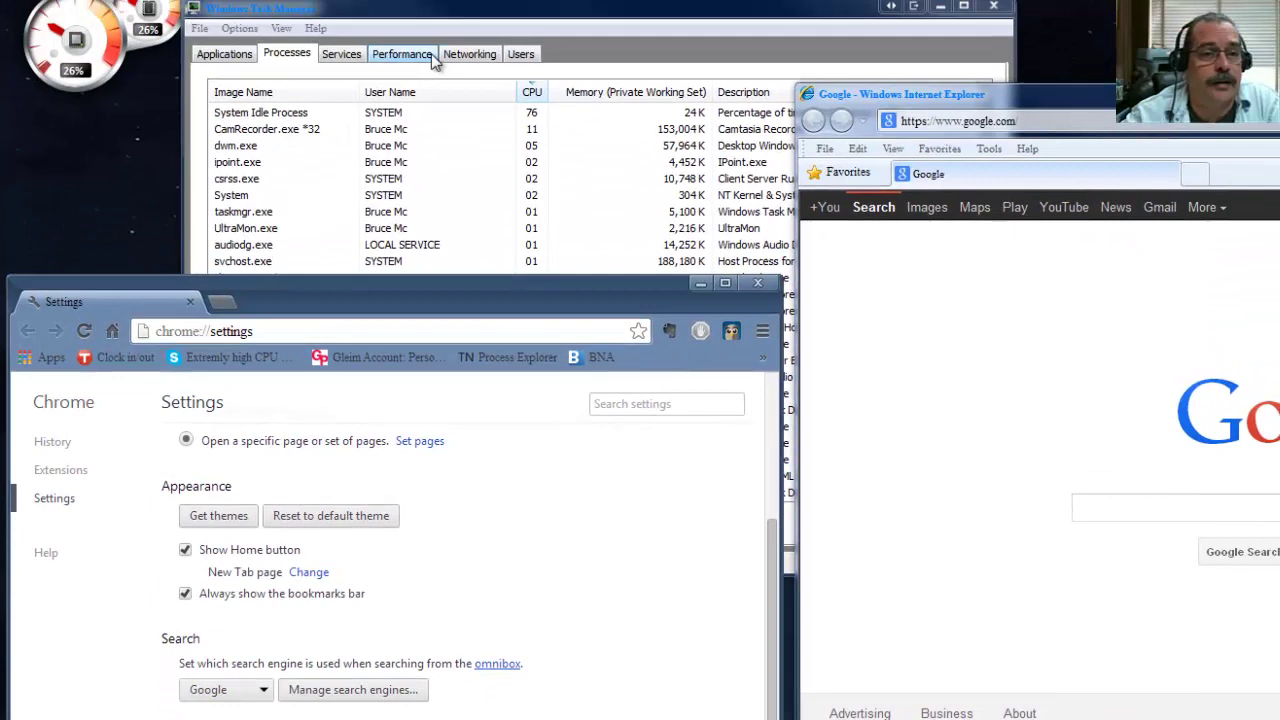
- Watch the overall CPU load in Task Manager and on the CPU meter while Skype starts
click(489, 40)
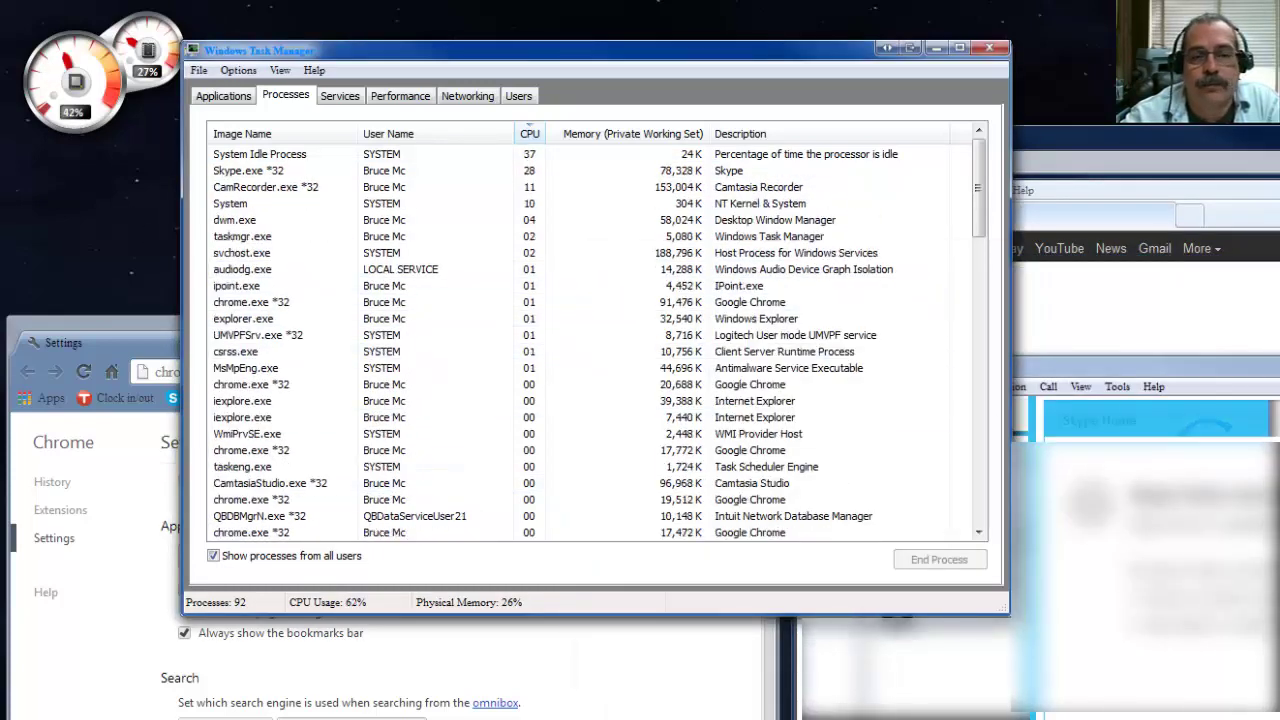
mouse_move(84, 153)
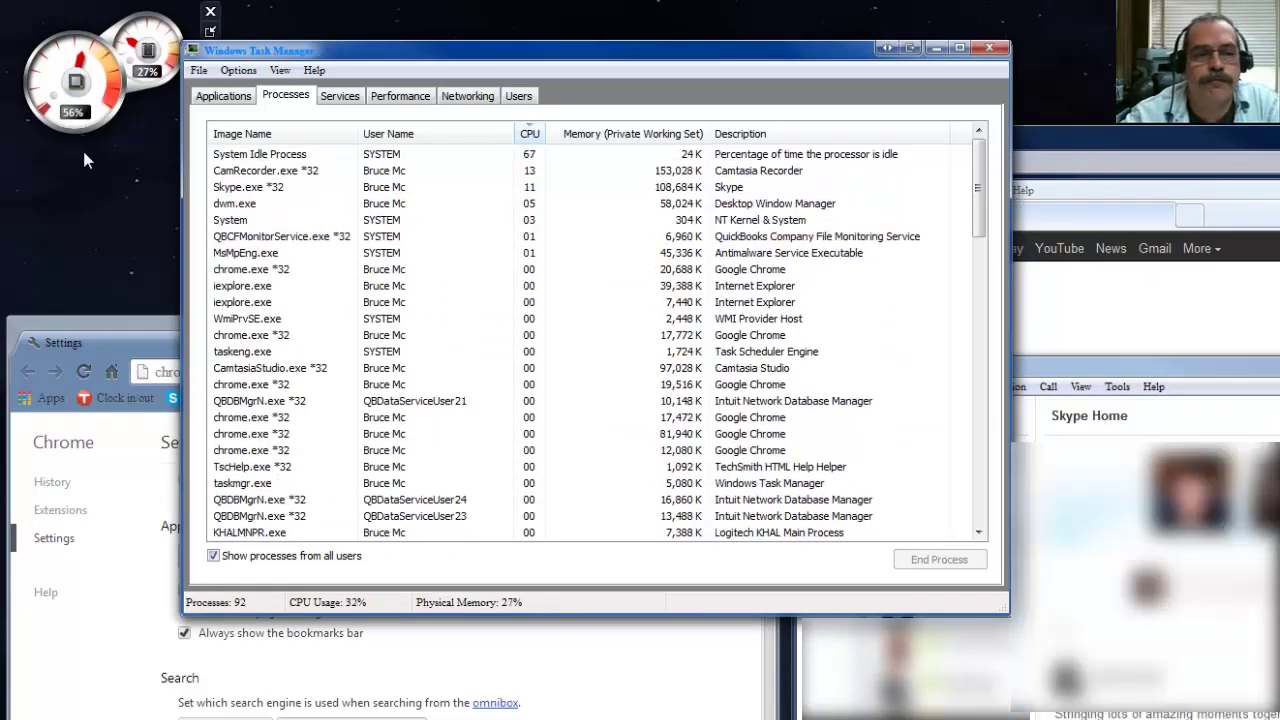
click(615, 170)
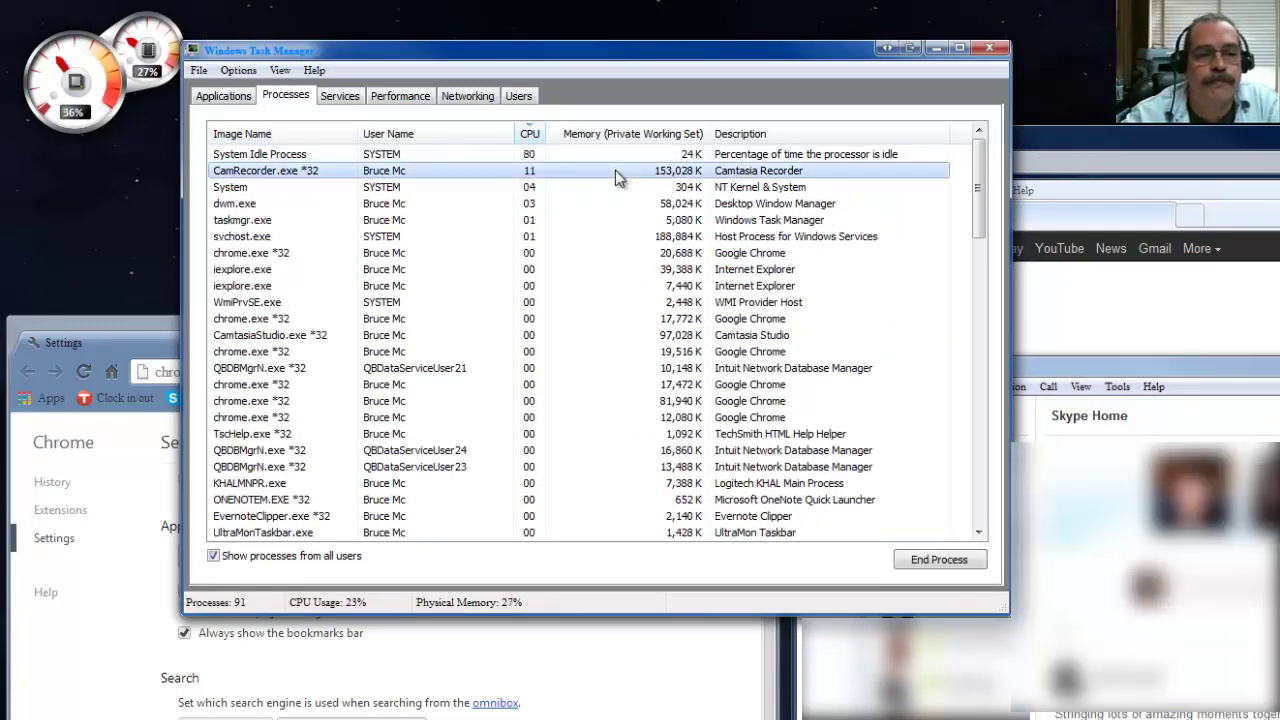
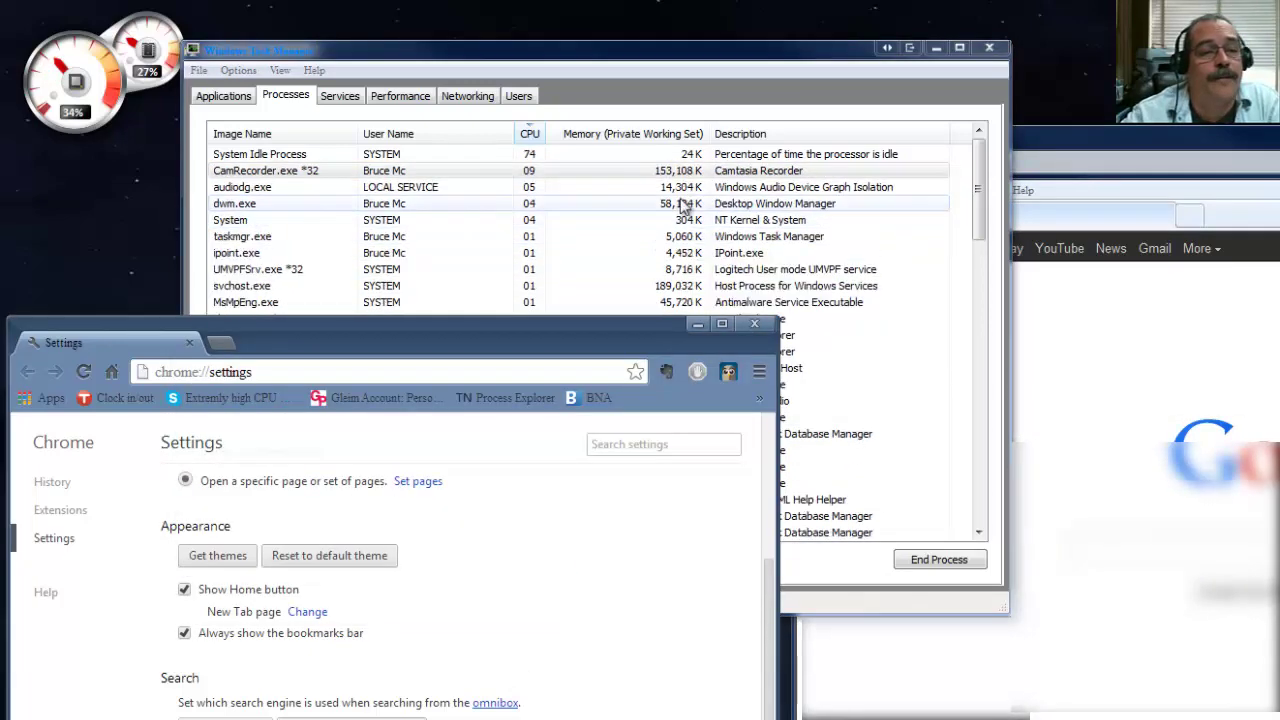
click(670, 54)
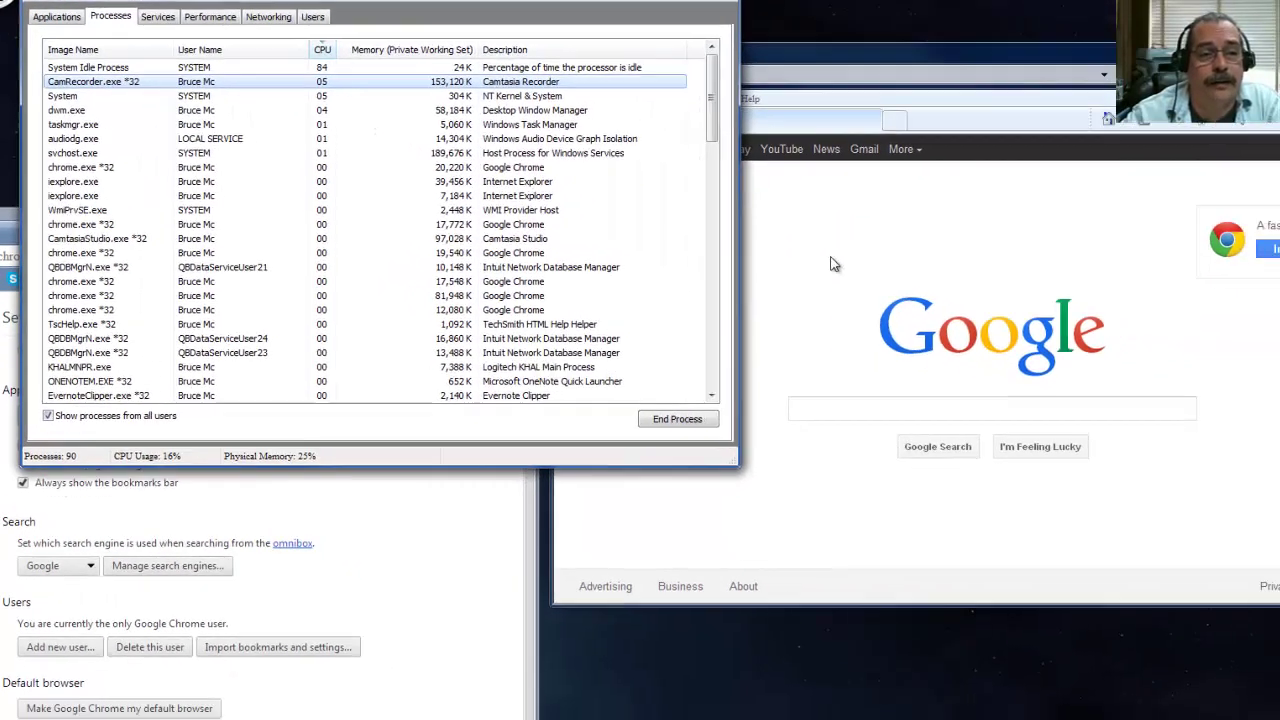
click(1122, 365)
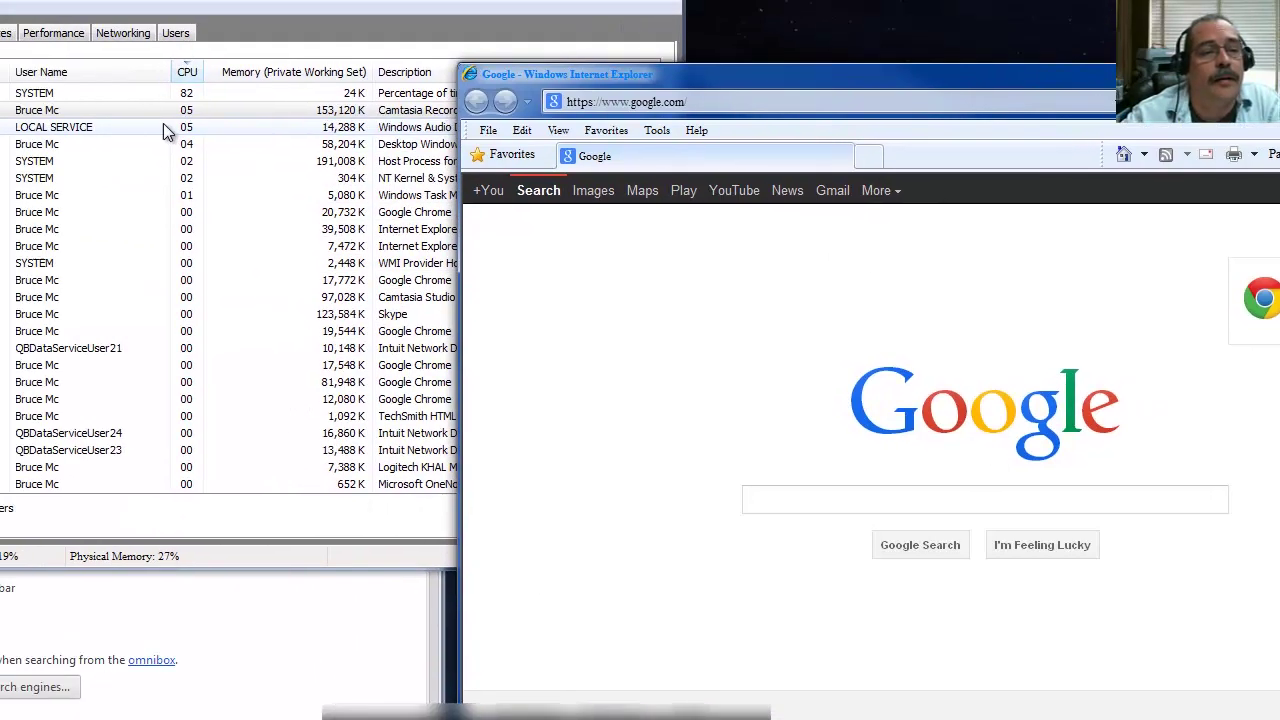
- Locate the Skype.exe *32 process in Task Manager's process list and check its CPU usage
click(558, 89)
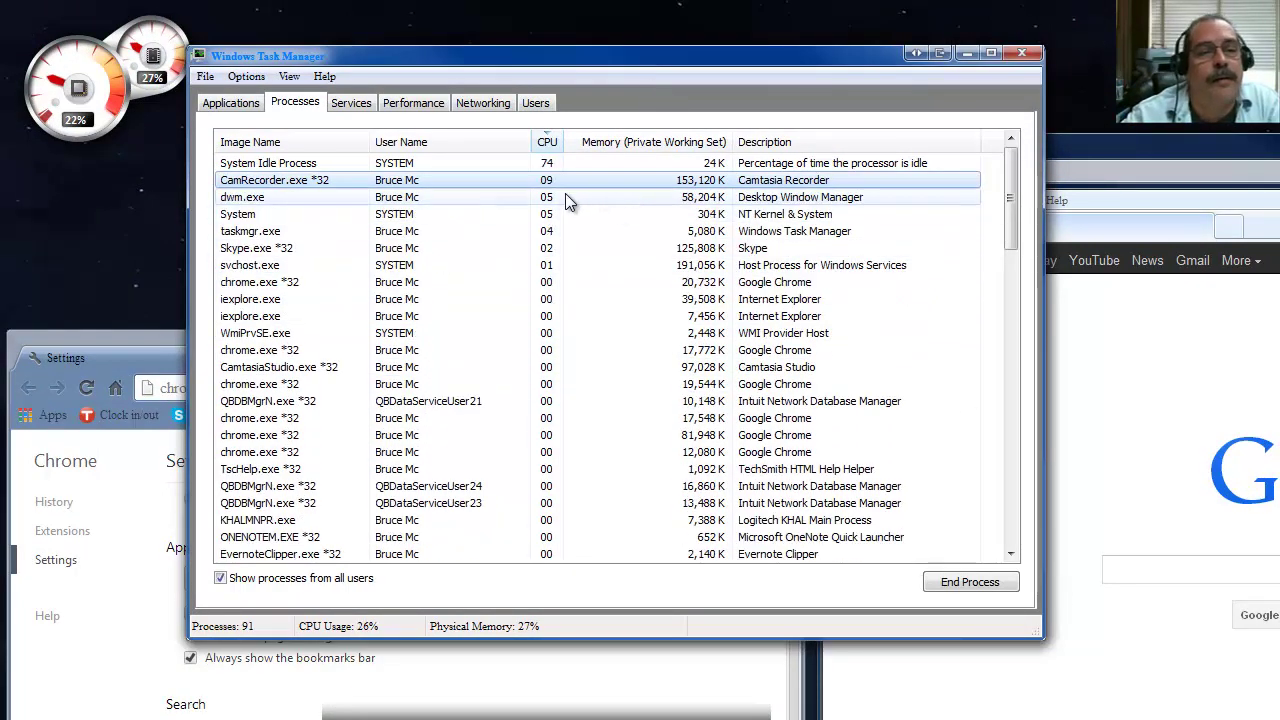
click(487, 194)
click(487, 249)
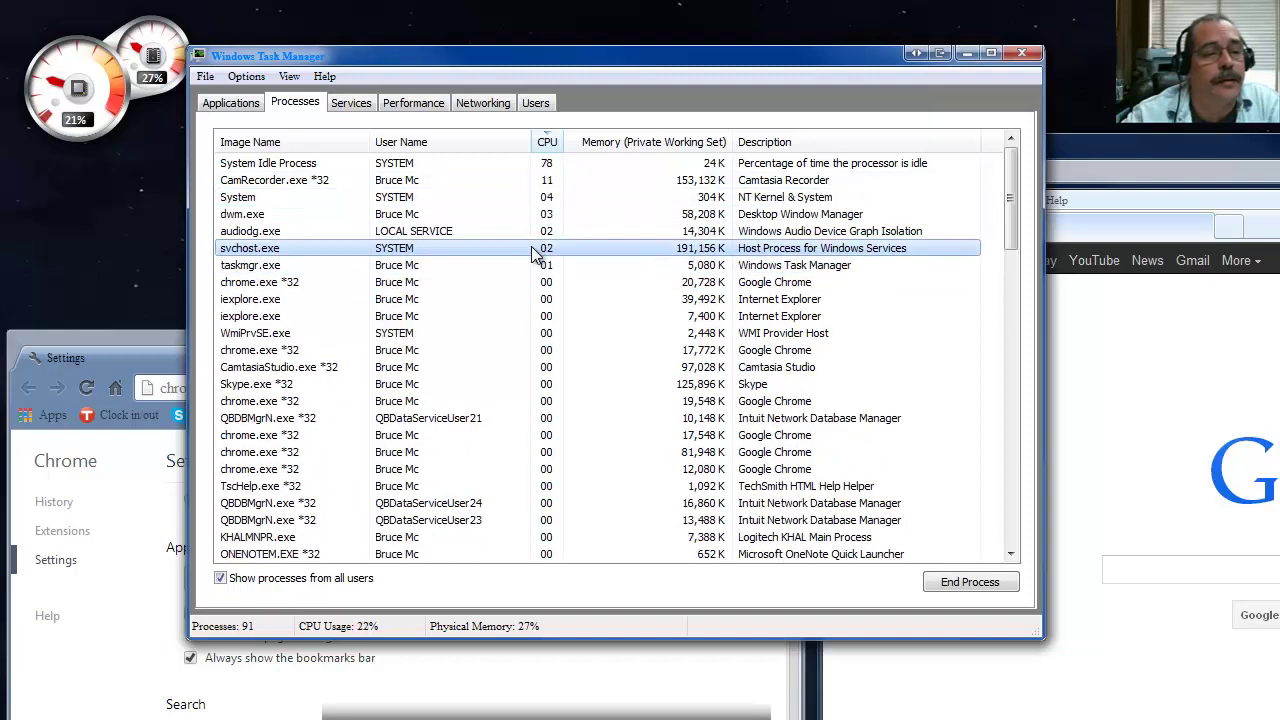
right_click(522, 368)
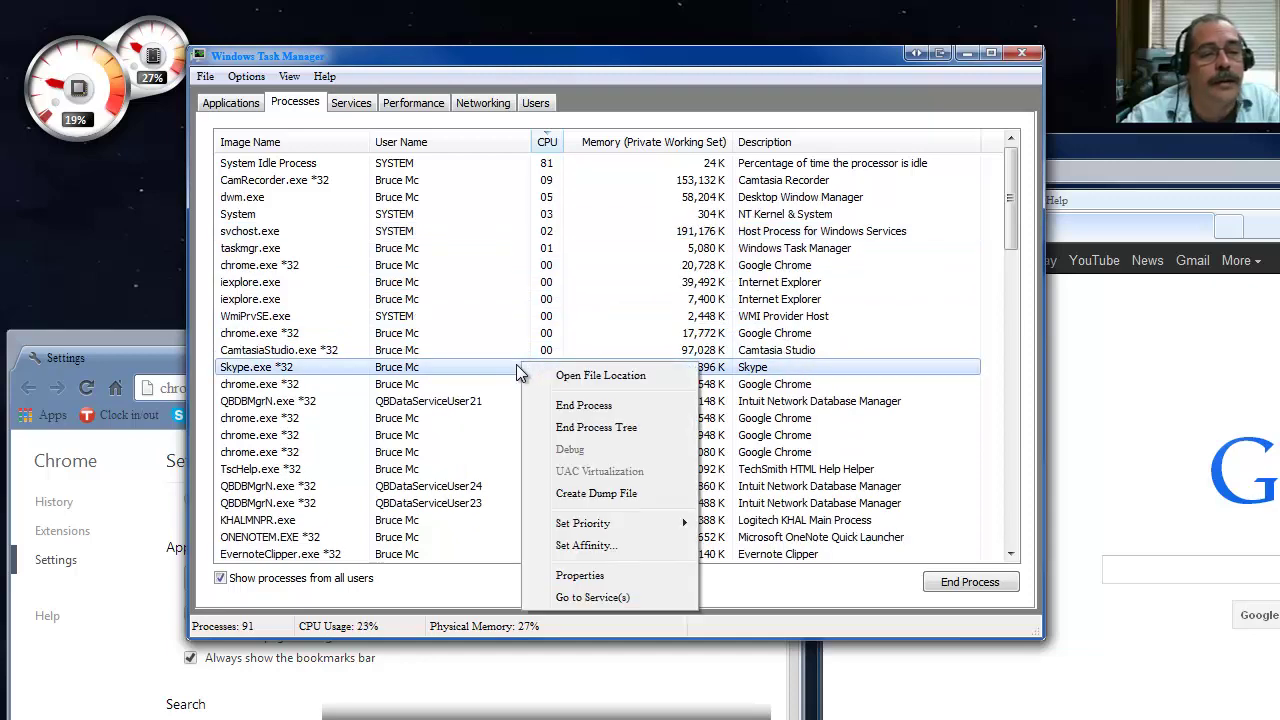
click(507, 367)
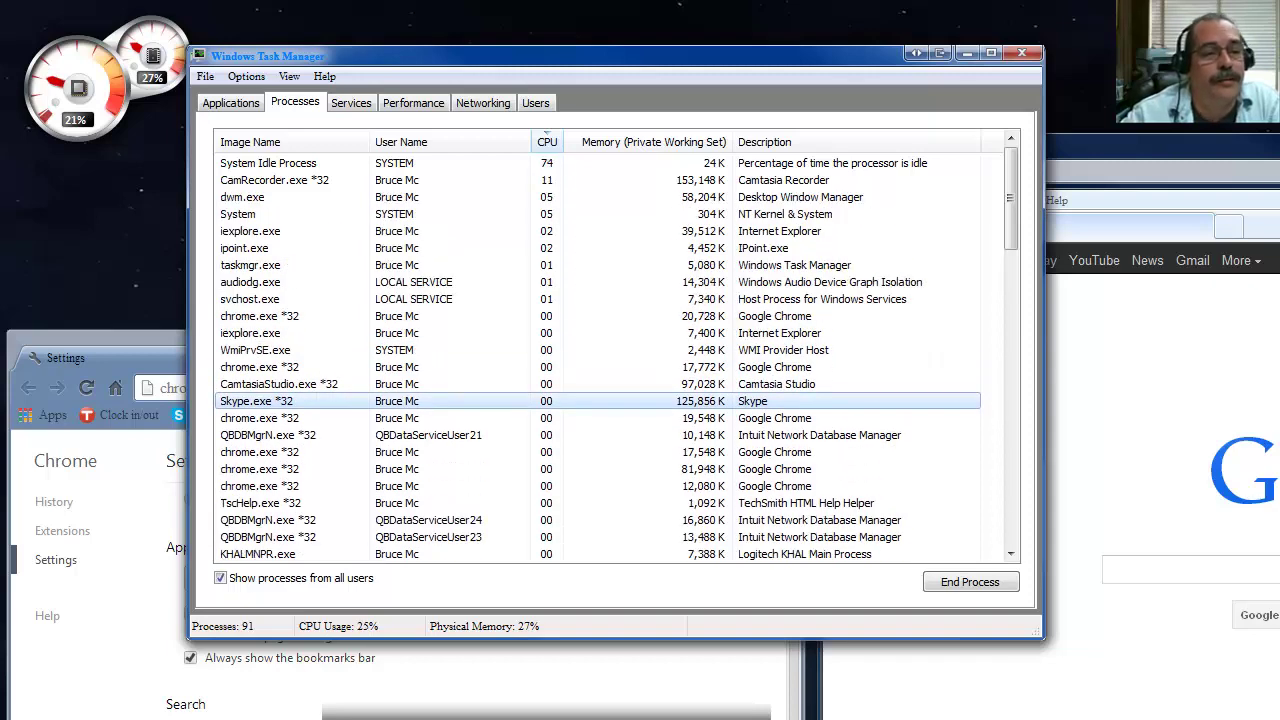
- Switch to the Skype window and quit Skype completely
key(alt+Tab)
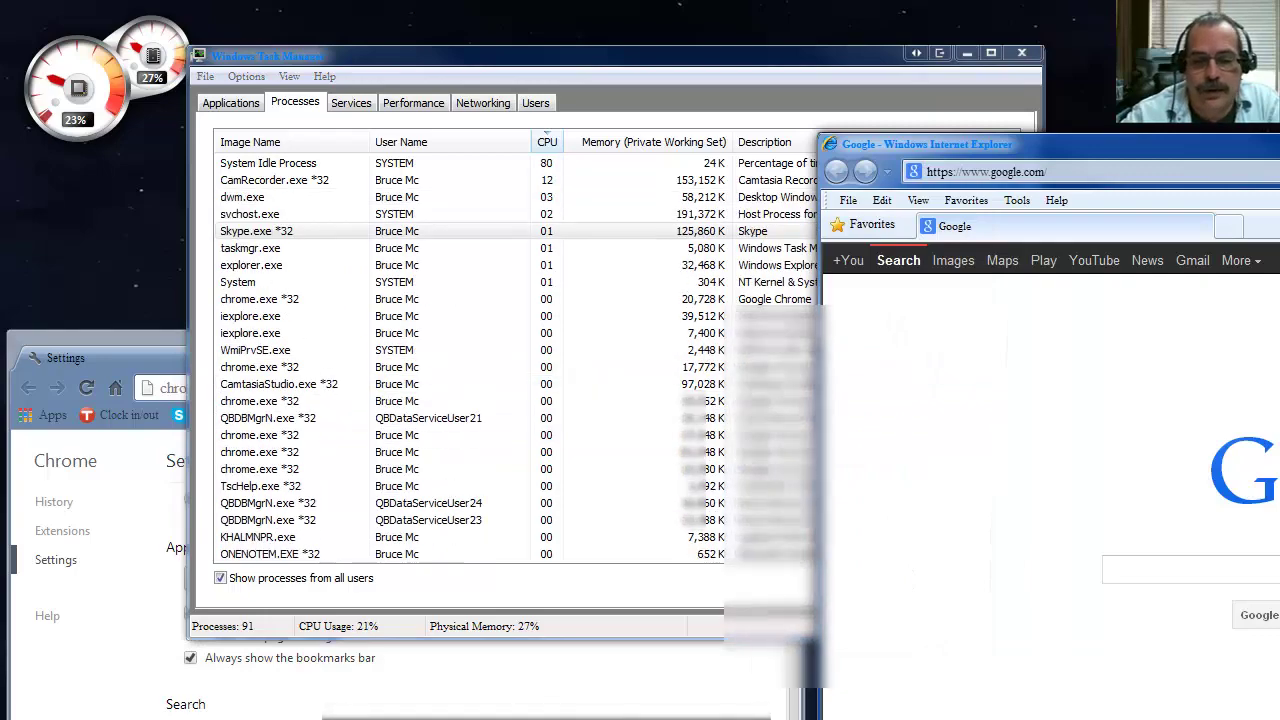
key(alt+Tab)
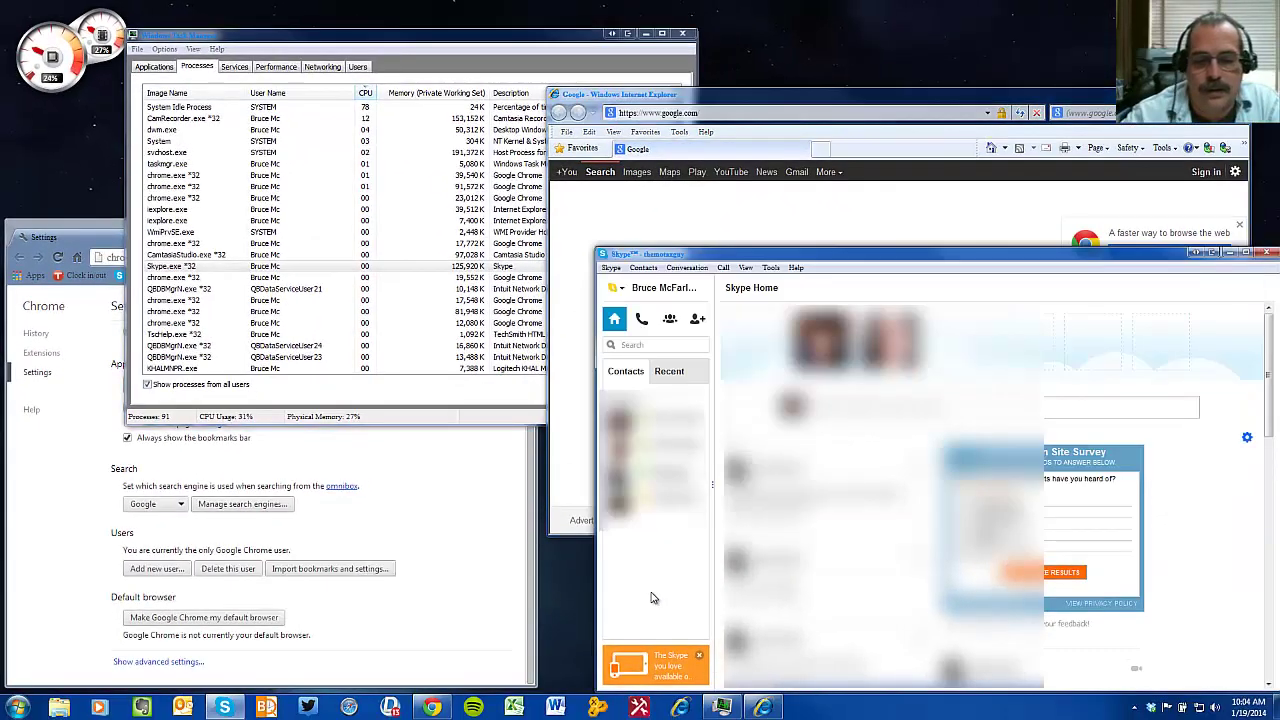
right_click(224, 707)
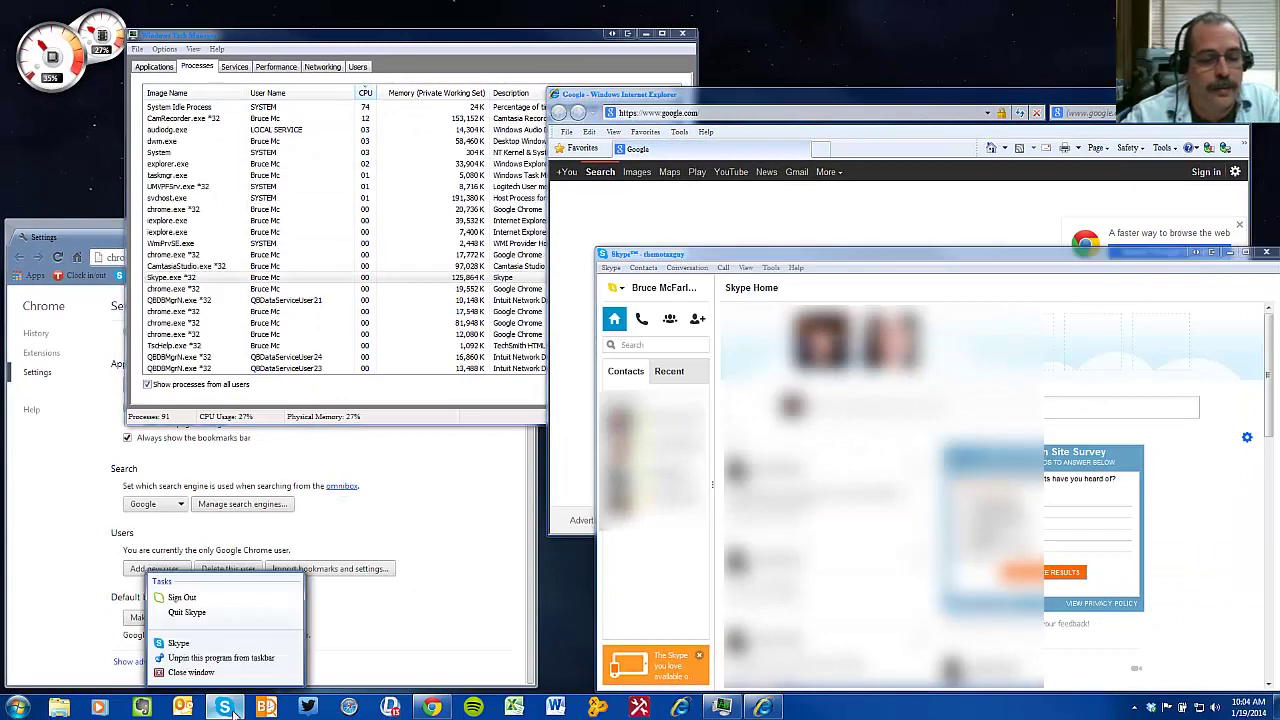
click(222, 614)
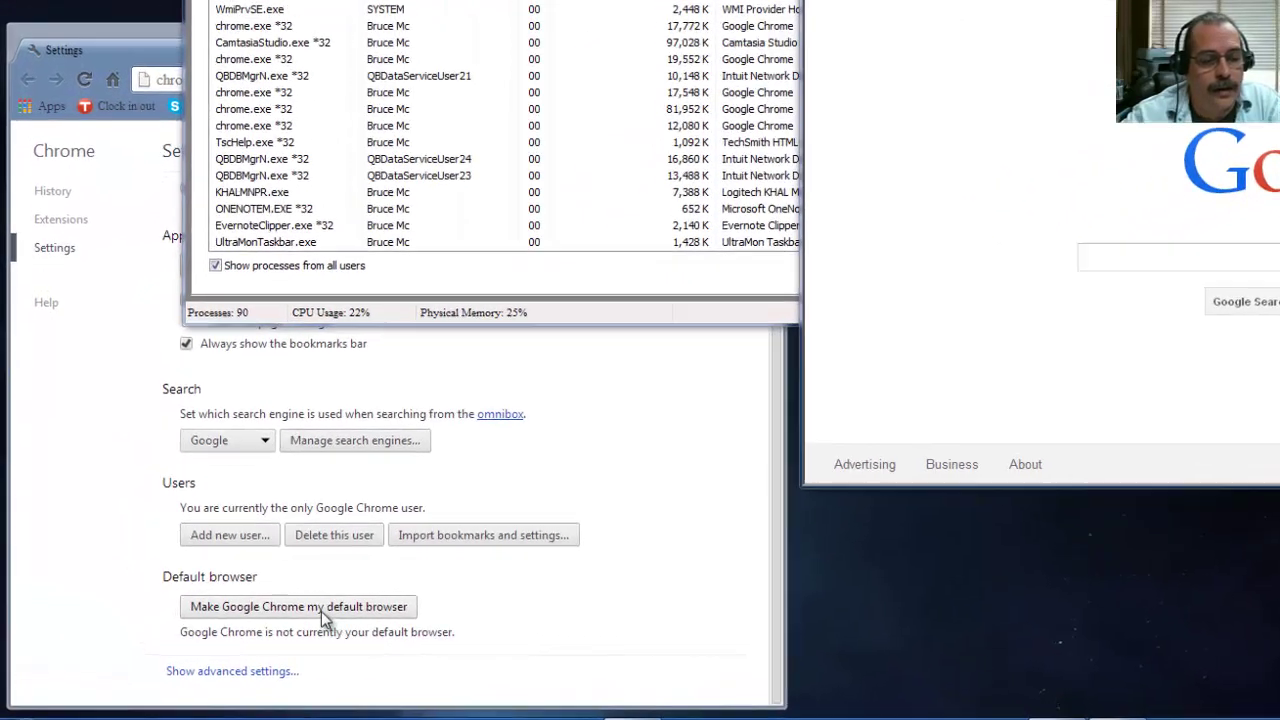
- Make Google Chrome the default browser in its Settings, and check the CPU usage of Skype.exe *32 in Task Manager
click(296, 614)
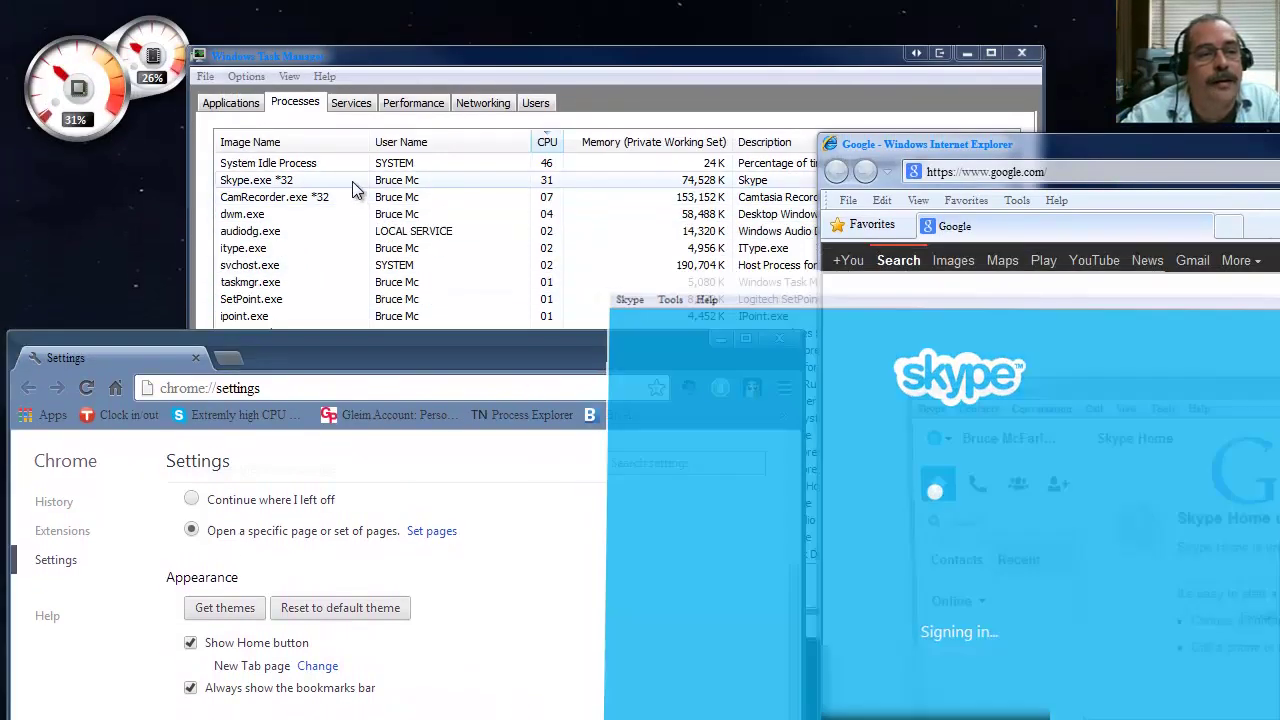
click(352, 181)
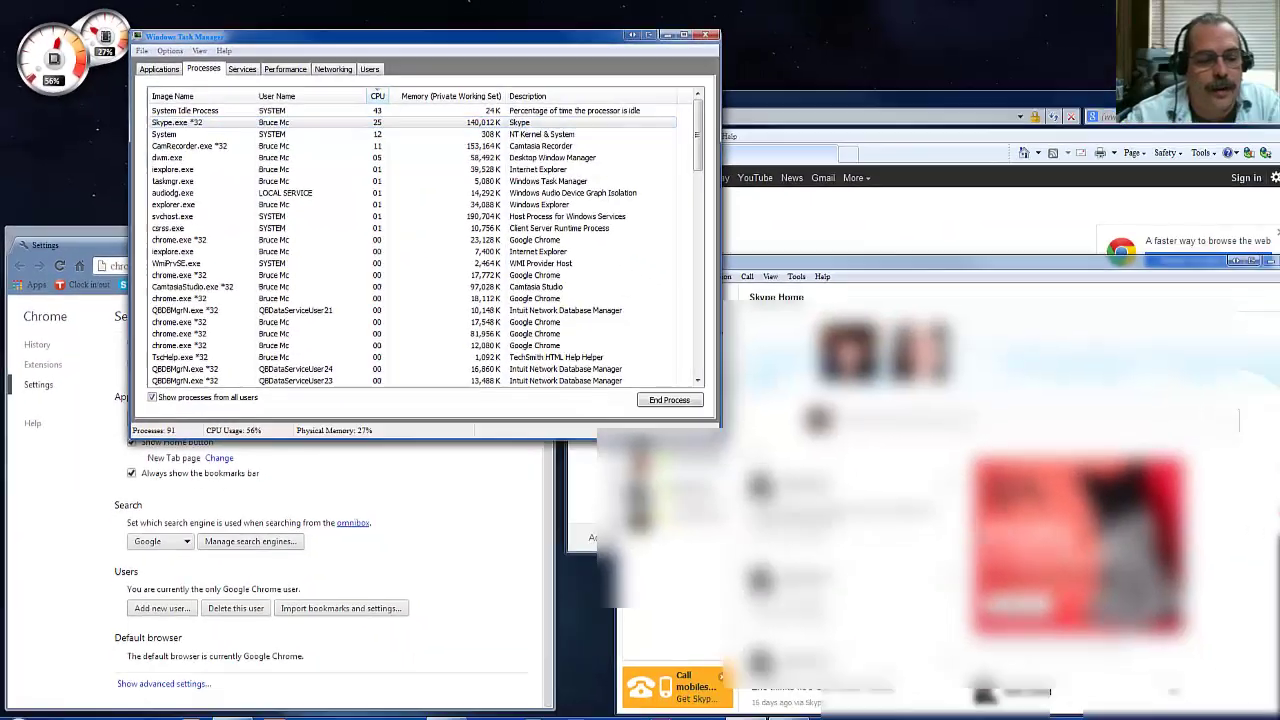
- Quit Skype and make Internet Explorer the default web browser again in its Internet Options
right_click(224, 707)
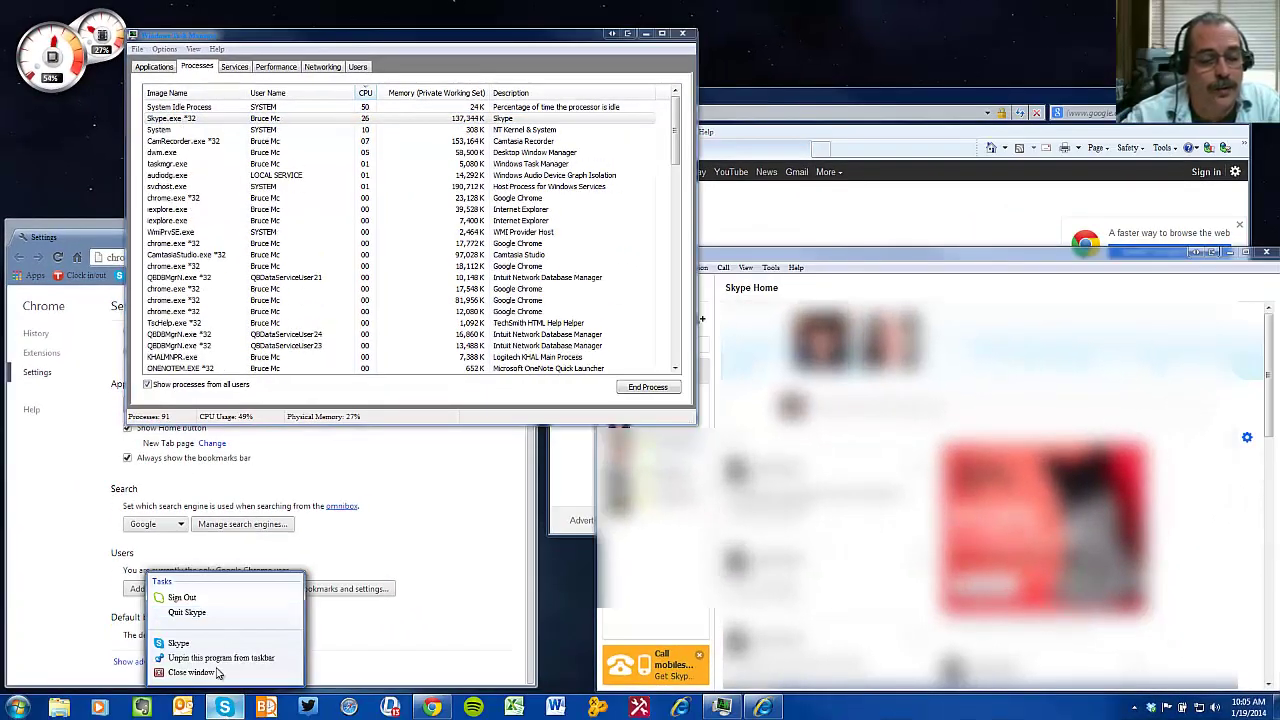
click(215, 613)
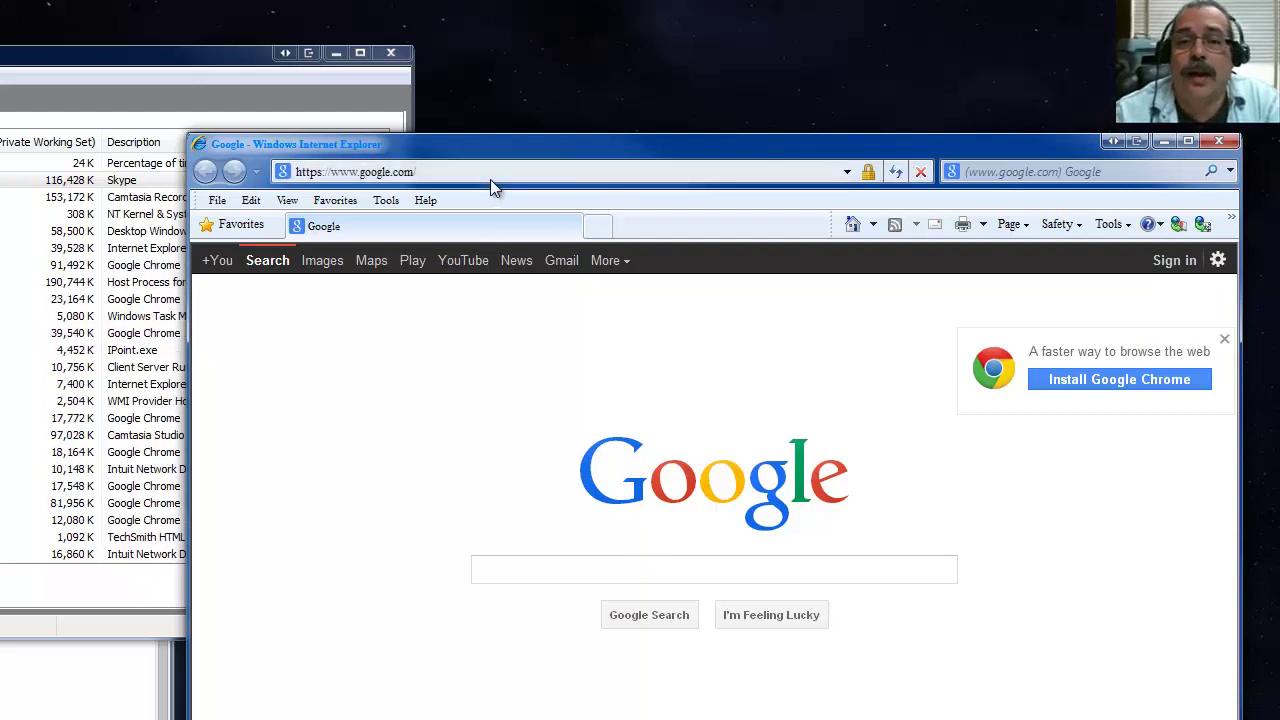
click(389, 200)
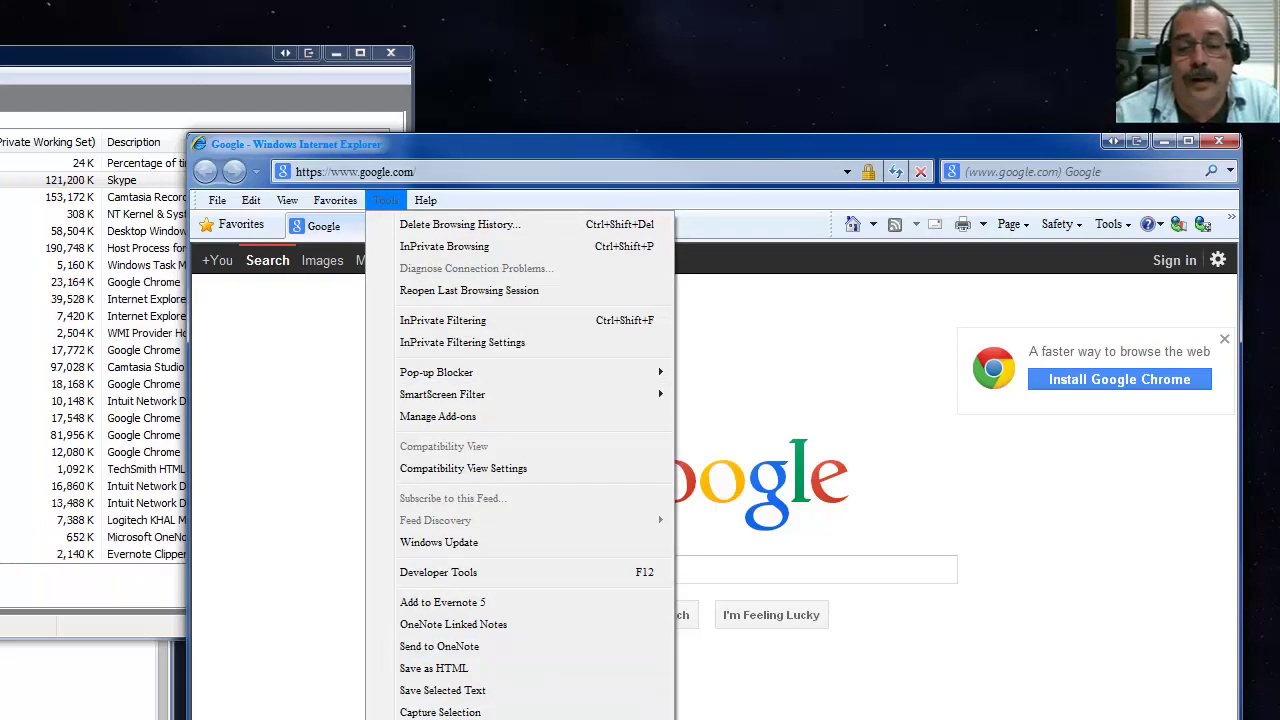
key(Escape)
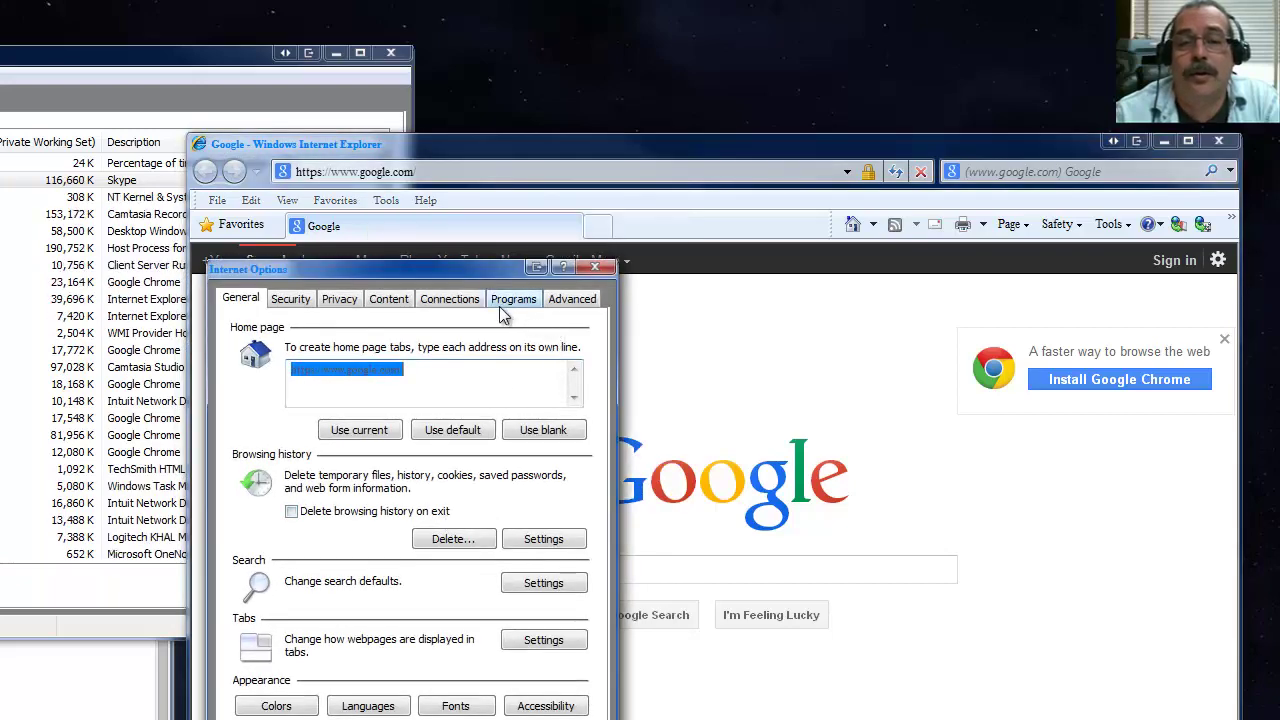
click(512, 299)
click(555, 350)
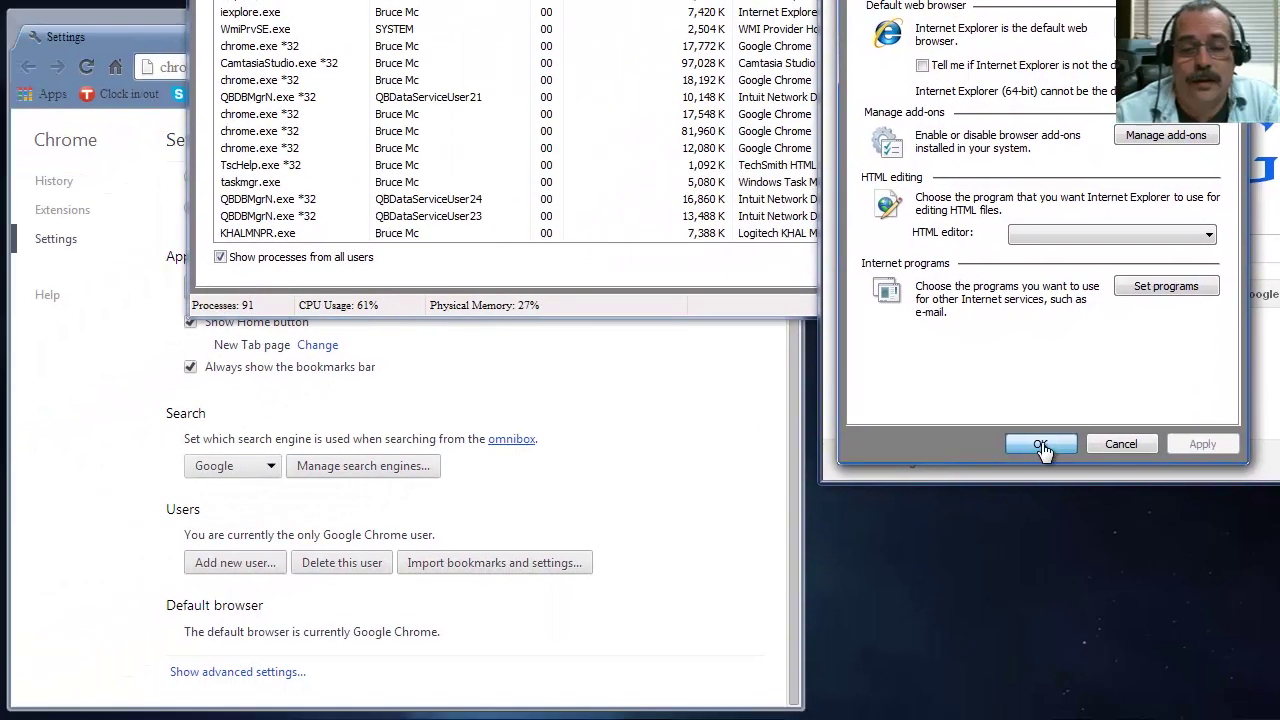
click(412, 719)
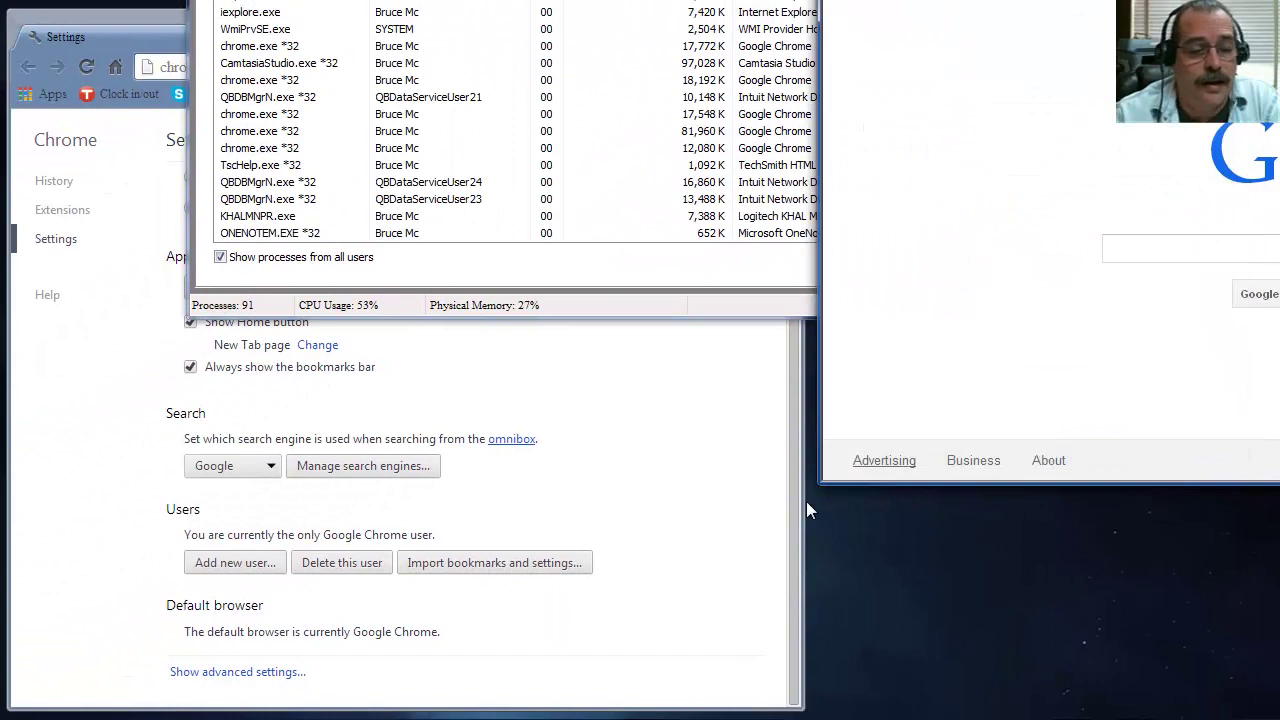
- Reload Chrome's Settings page to refresh its default browser status
click(689, 461)
right_click(689, 461)
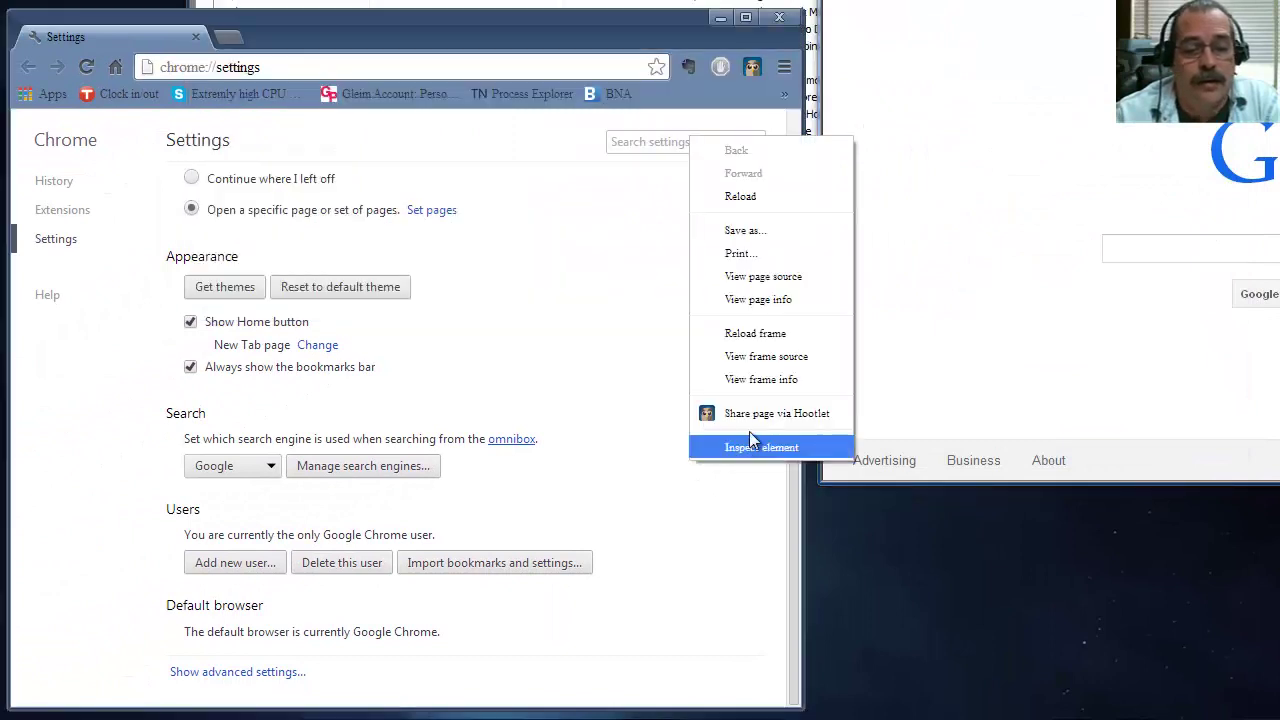
click(800, 197)
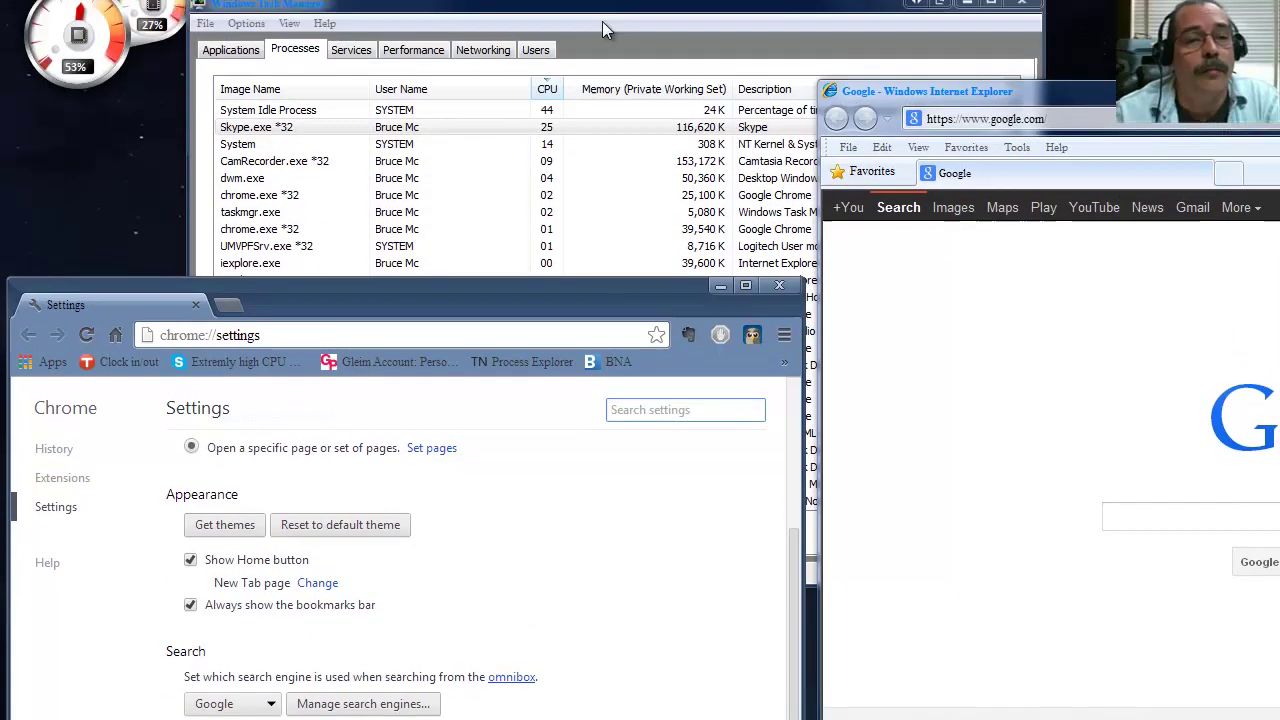
- End the Skype.exe *32 process in Task Manager, and check Skype's CPU usage after restarting it
click(575, 73)
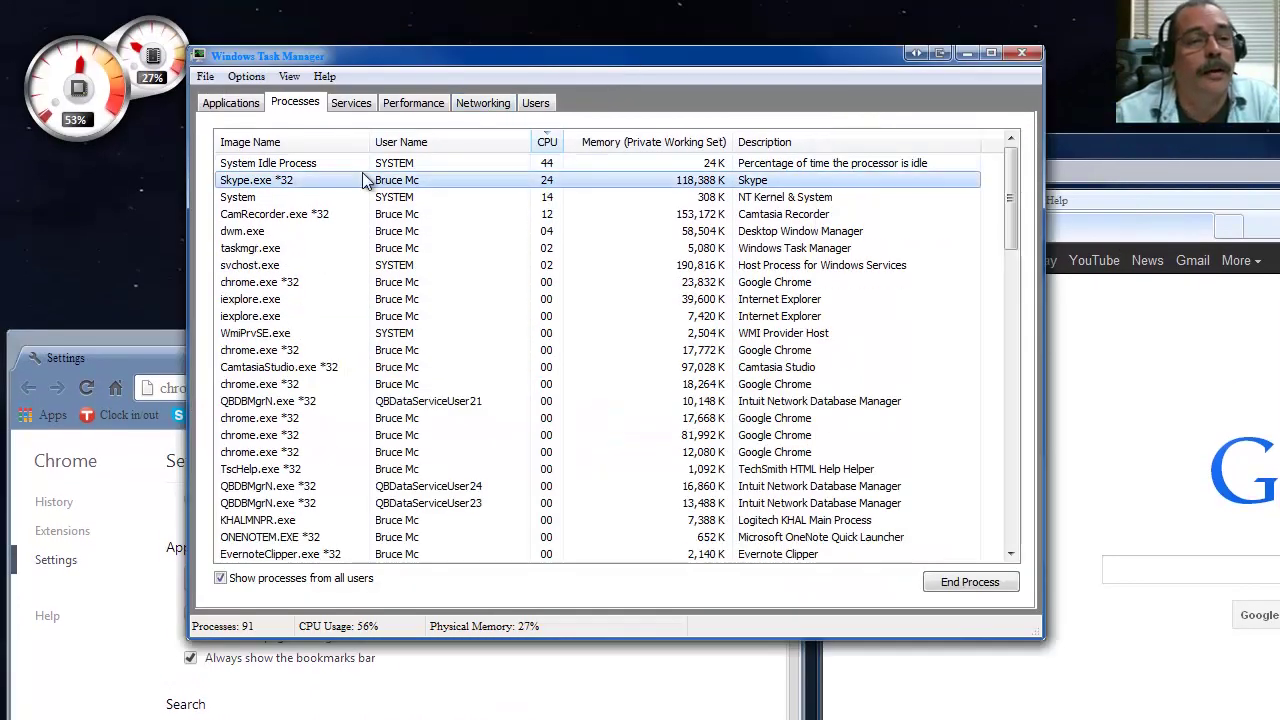
right_click(477, 179)
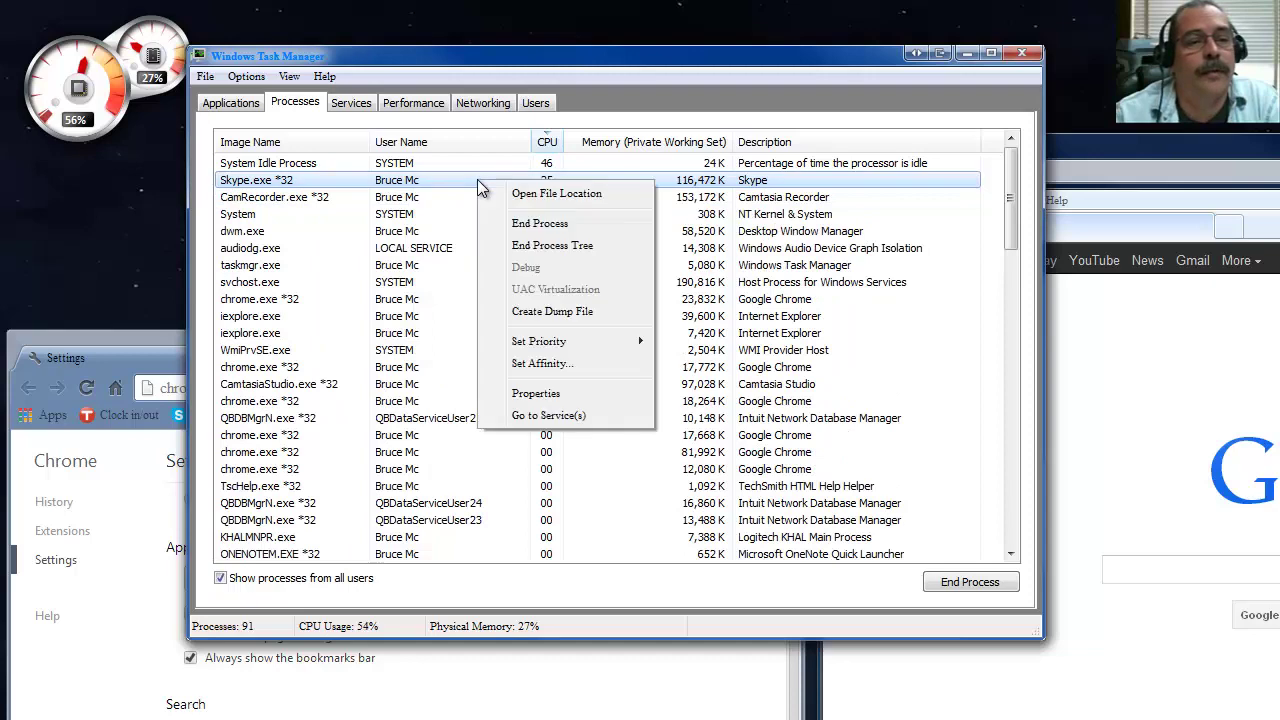
click(606, 221)
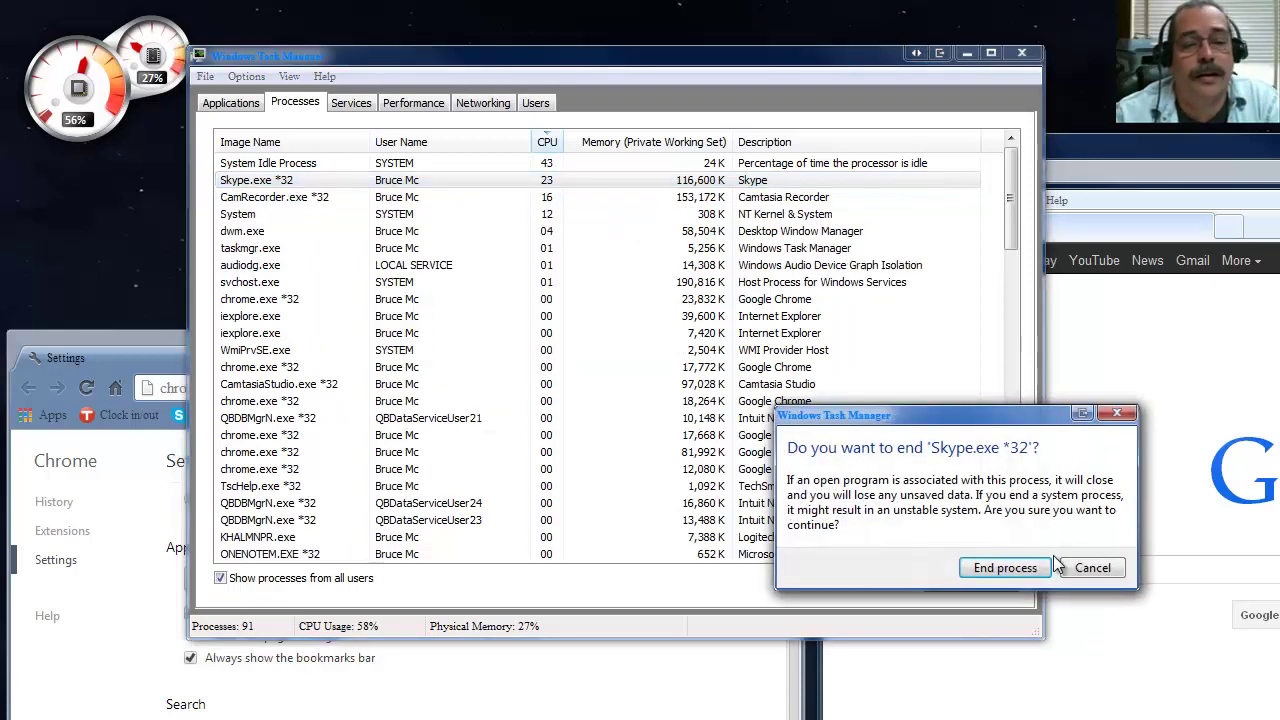
click(1005, 567)
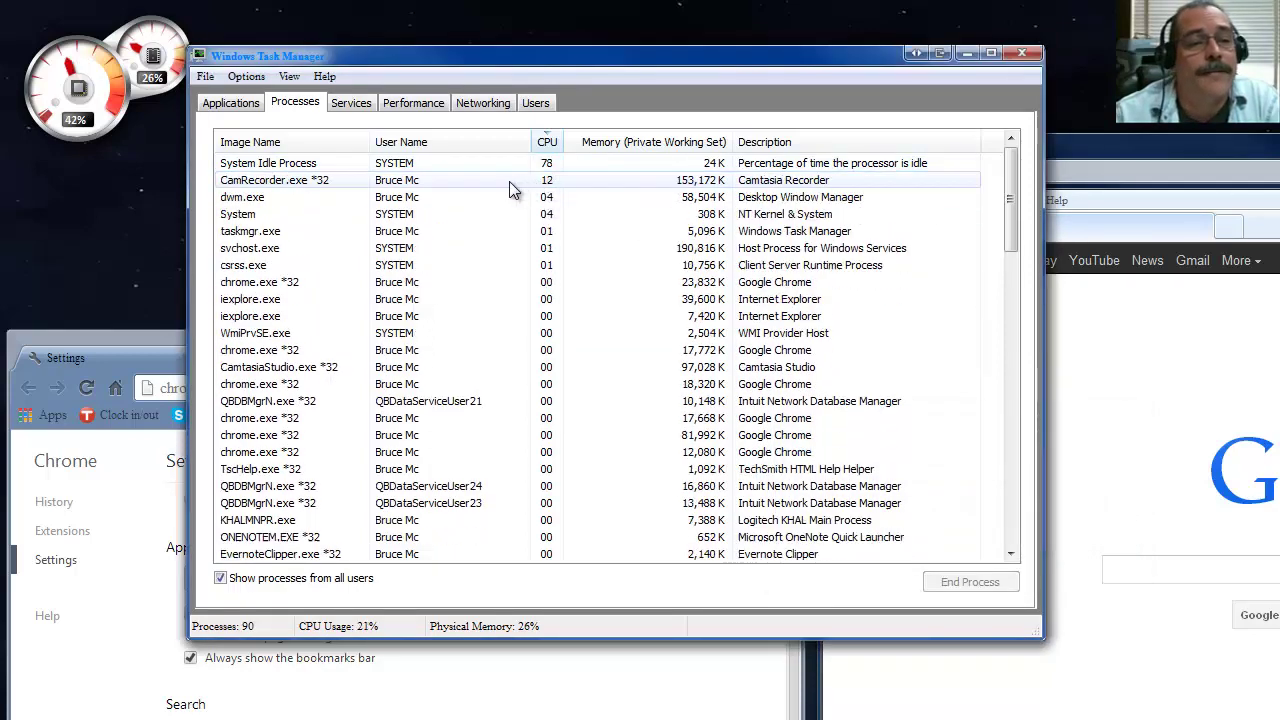
click(222, 108)
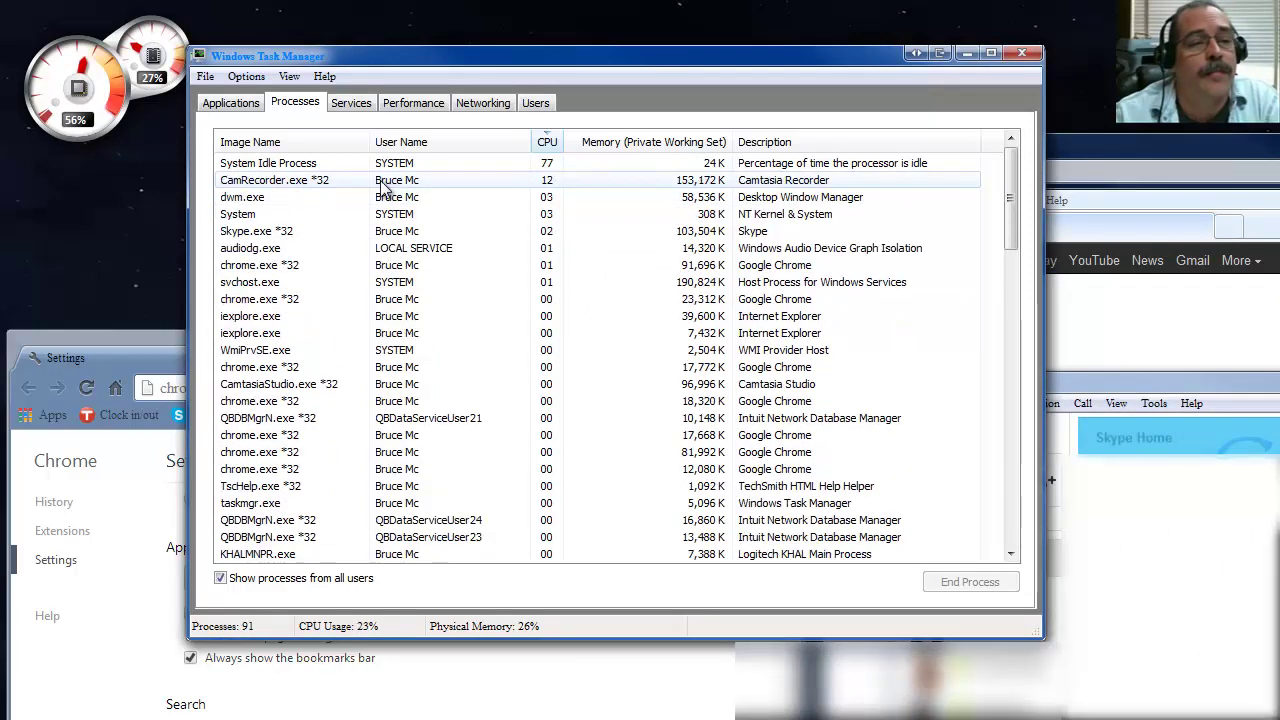
click(369, 199)
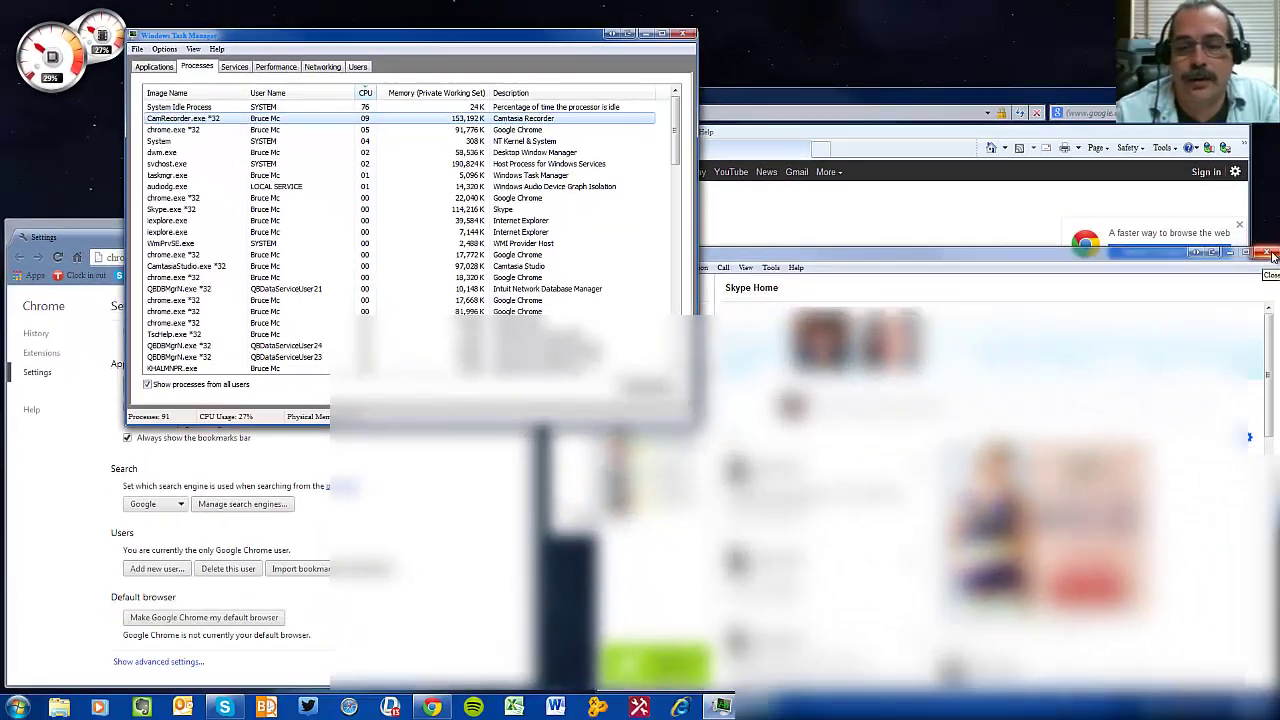
- Make Google Chrome the default browser in its Settings and quit Skype
click(250, 615)
right_click(226, 708)
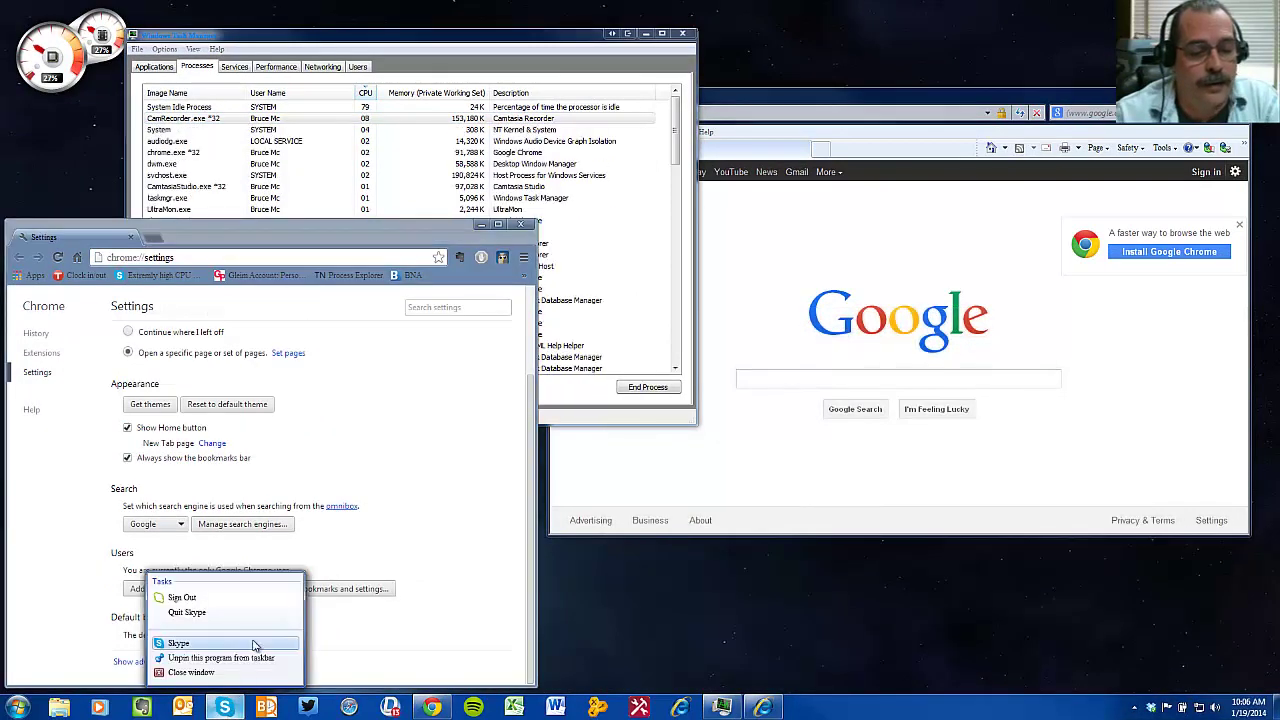
click(240, 614)
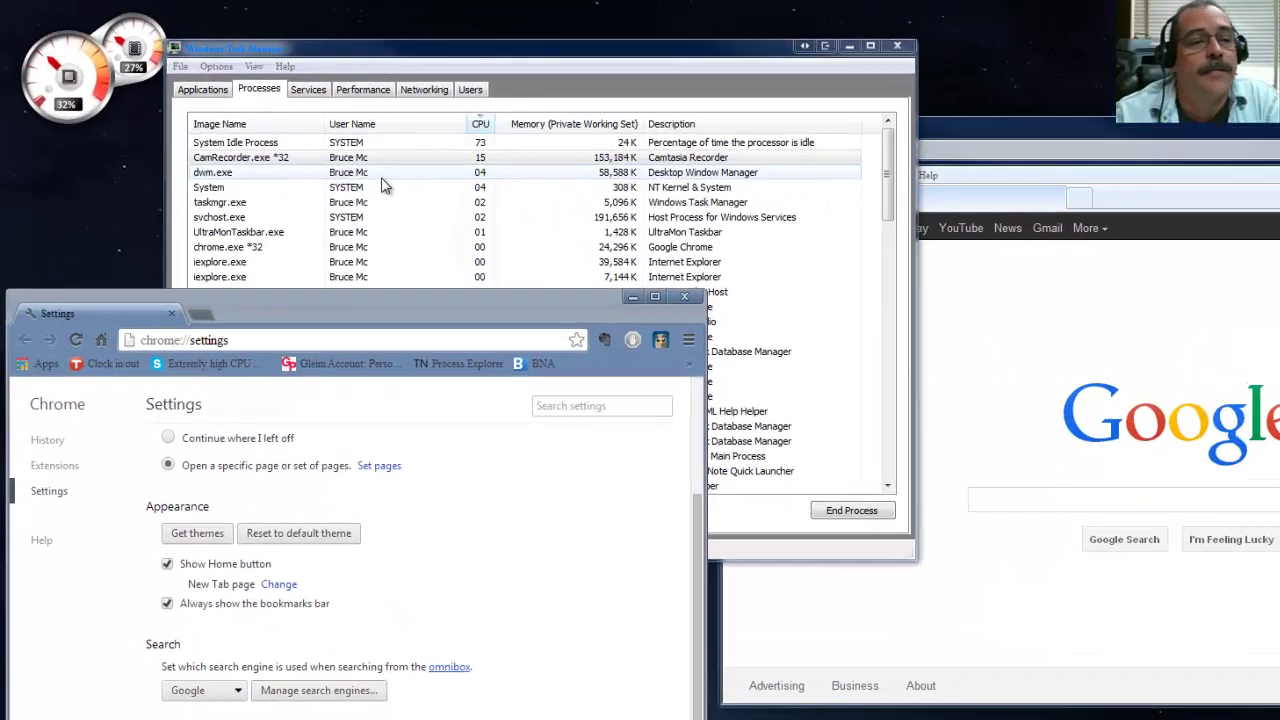
- Check in Task Manager whether Skype has shut down, and examine the CPU usage of Skype.exe *32 after its restart
click(387, 152)
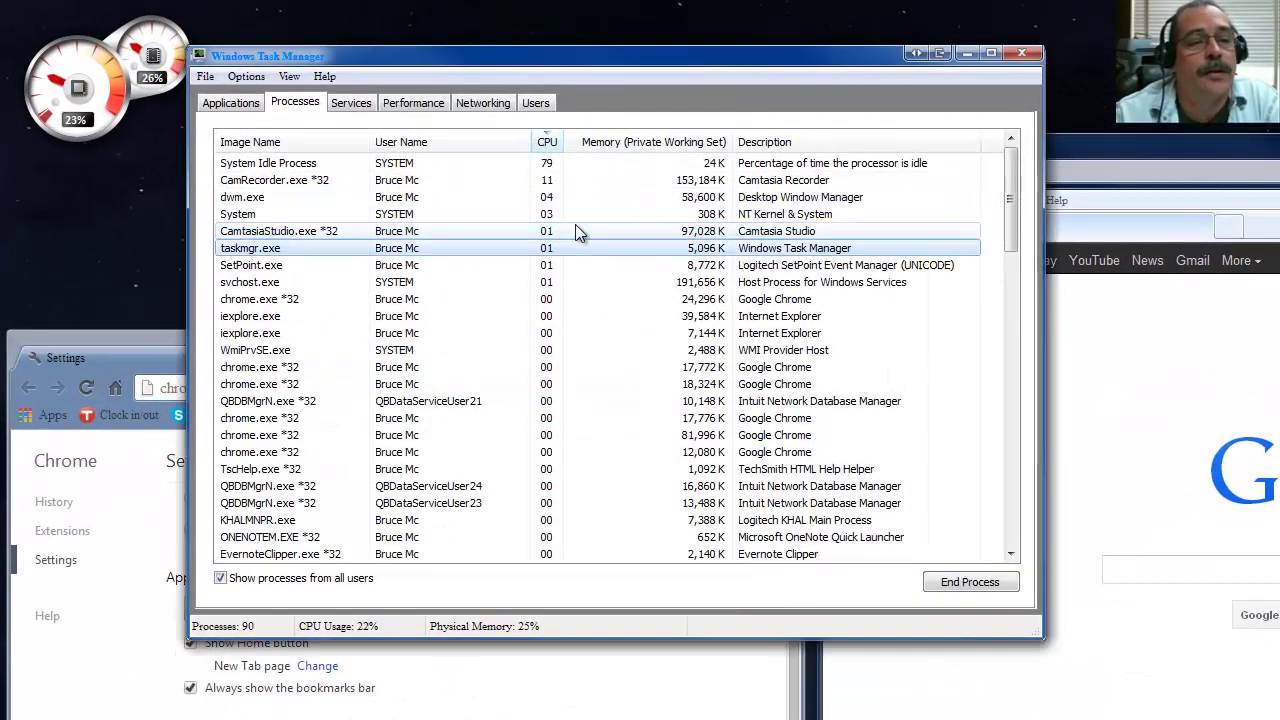
right_click(464, 338)
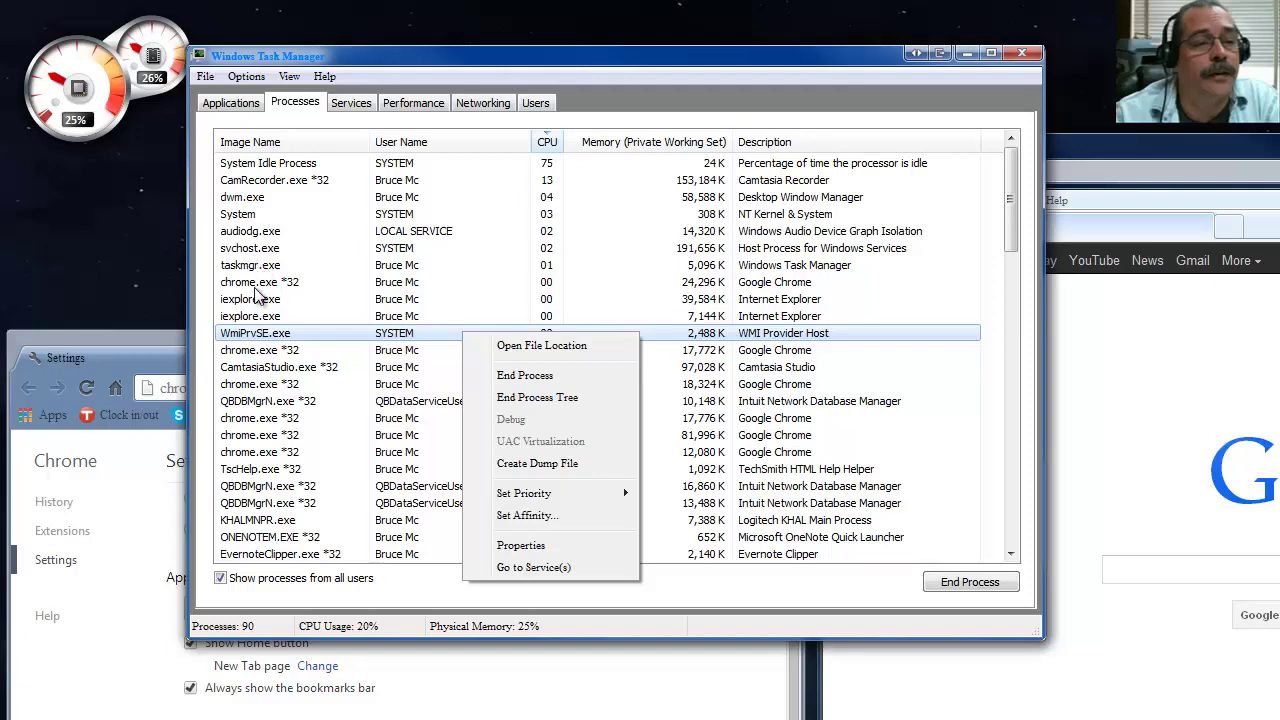
click(810, 609)
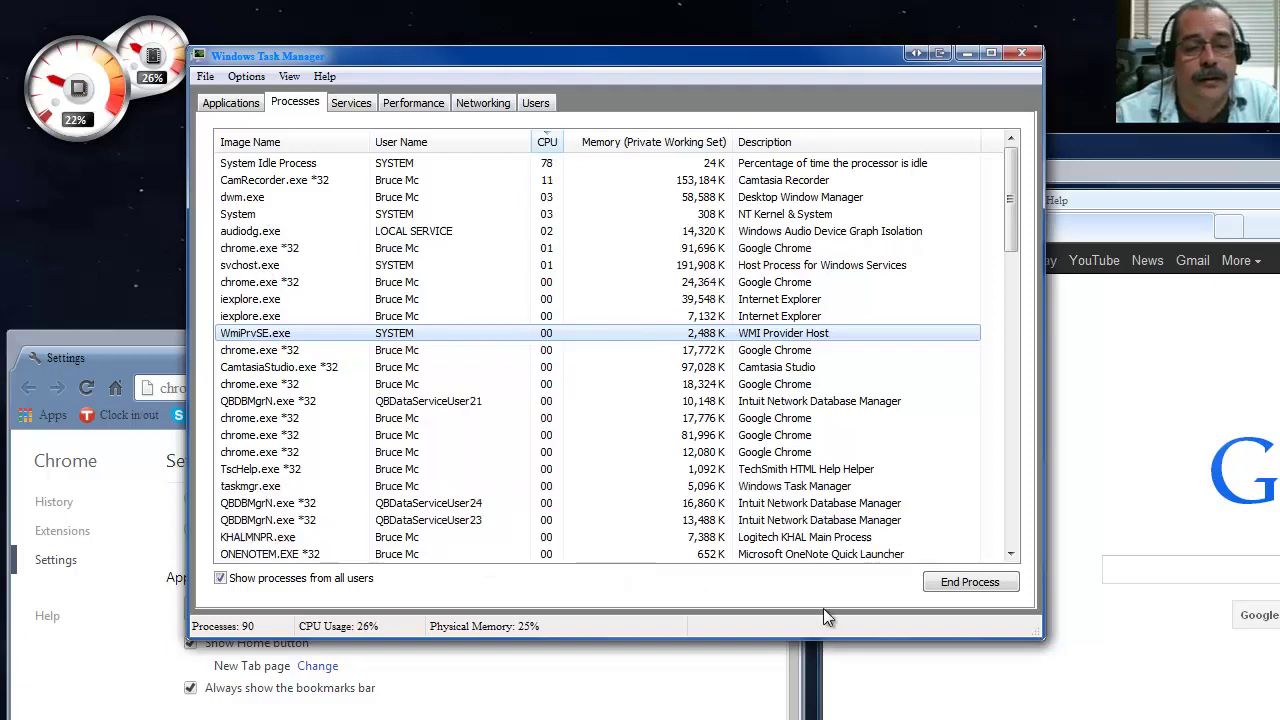
click(233, 104)
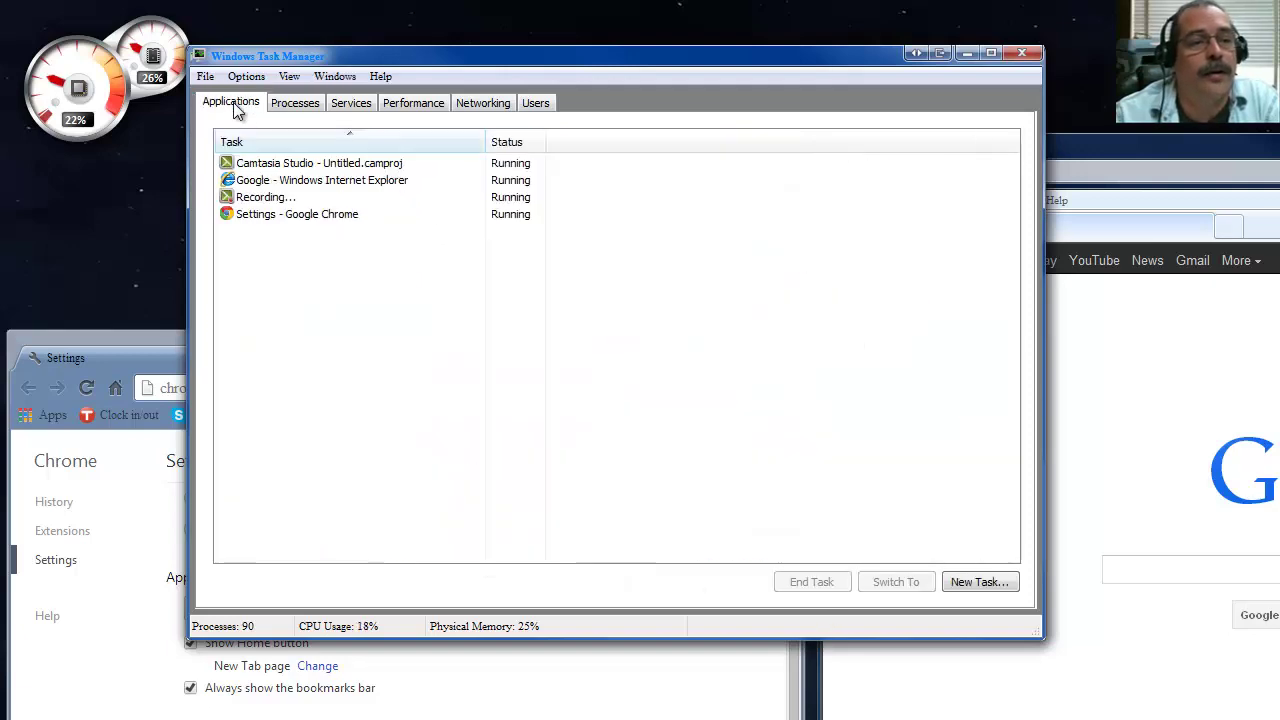
click(310, 108)
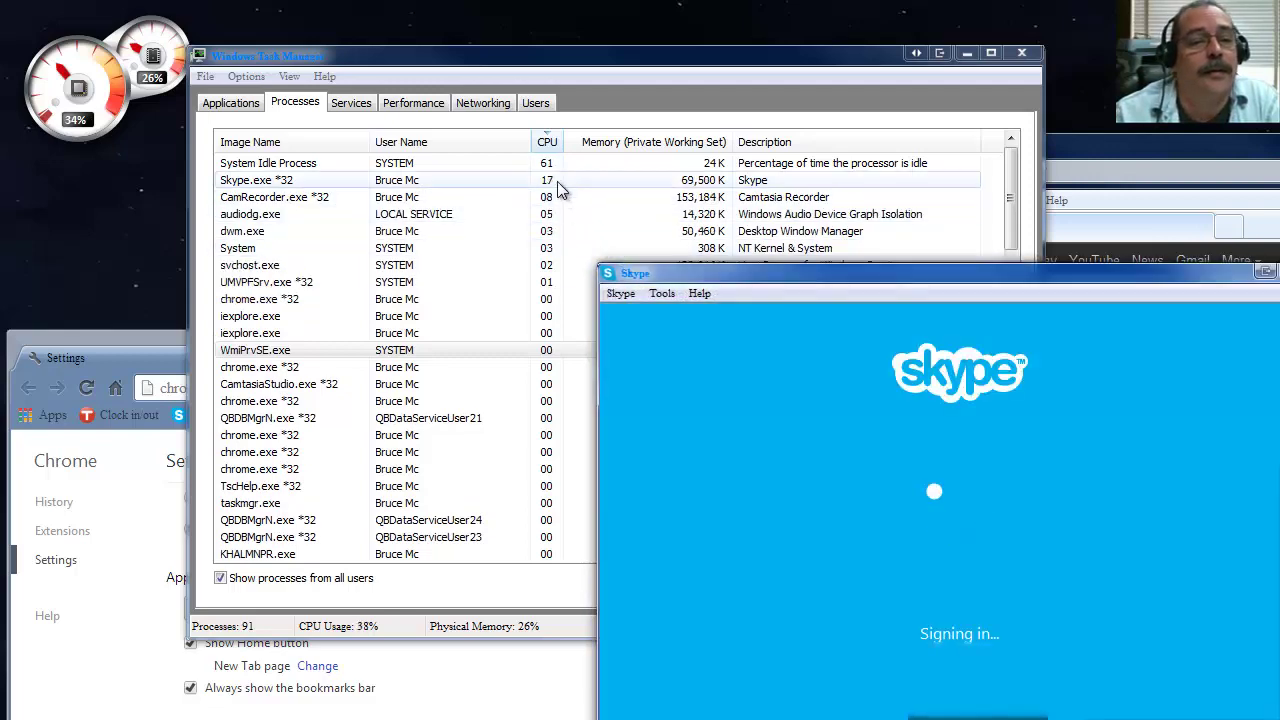
click(557, 181)
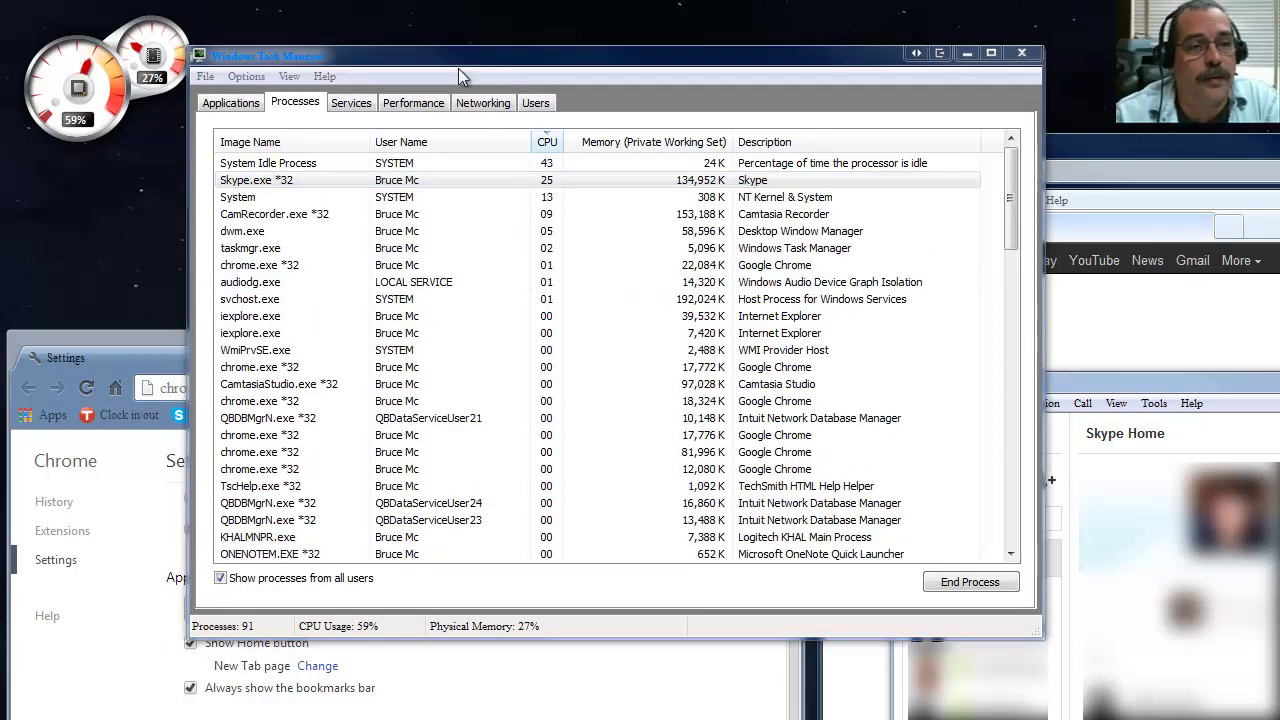
- Look for Skype among Task Manager's running applications, and end its Skype.exe *32 process
click(232, 103)
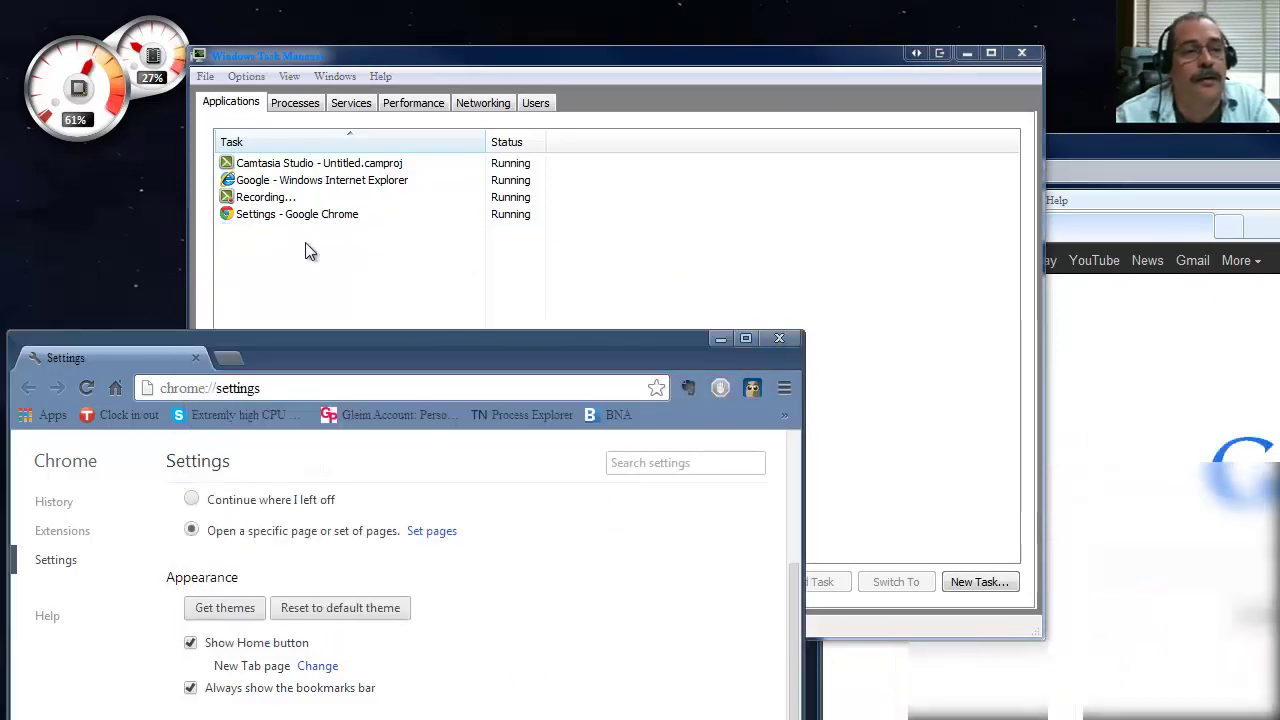
click(276, 239)
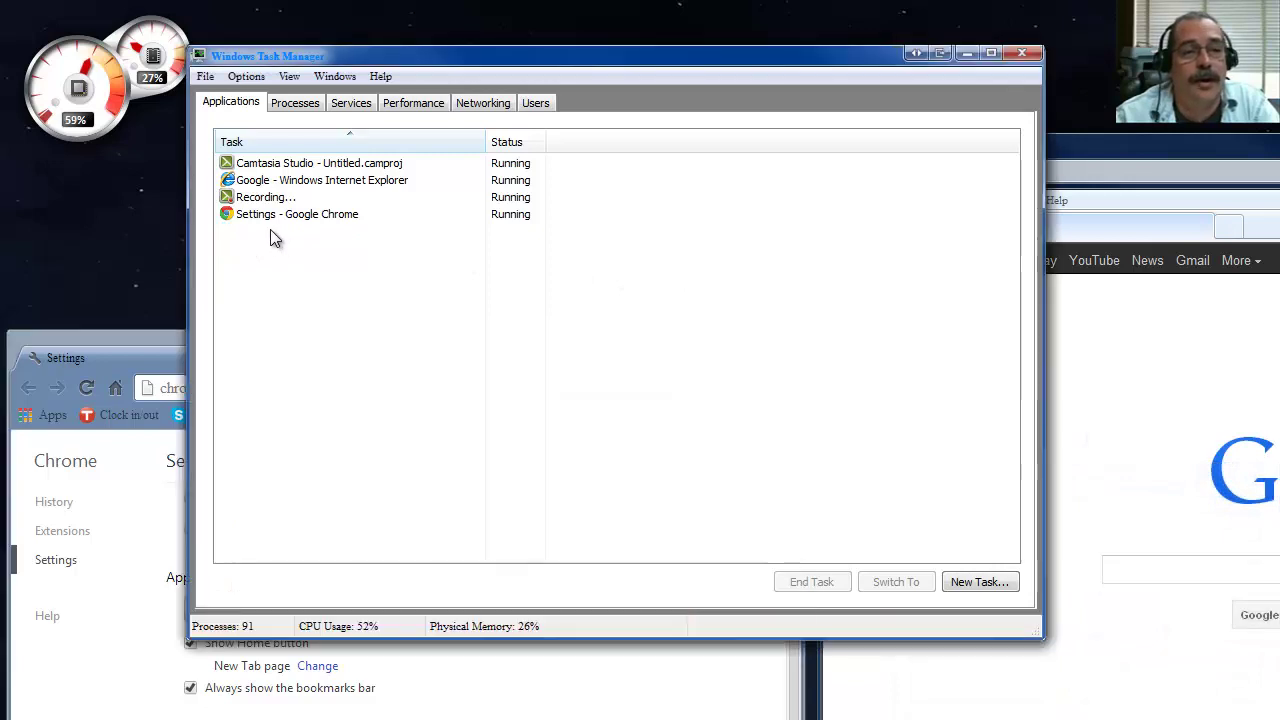
click(302, 103)
click(292, 182)
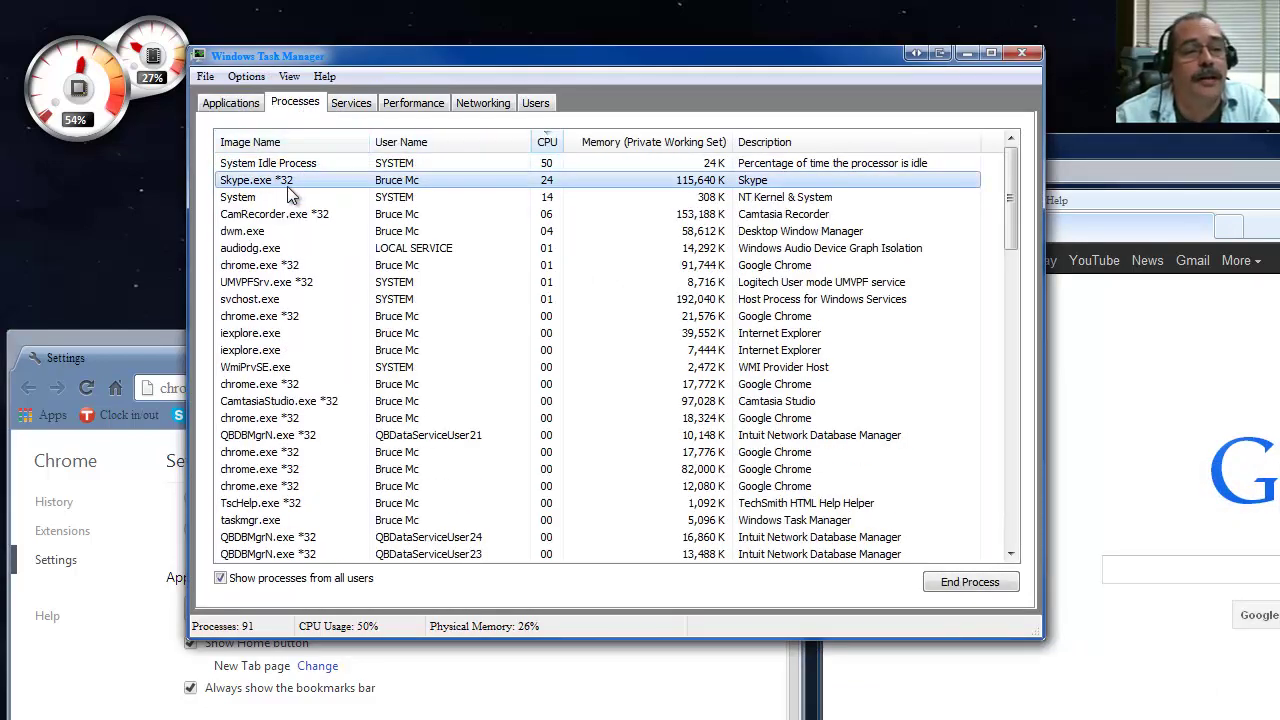
right_click(287, 182)
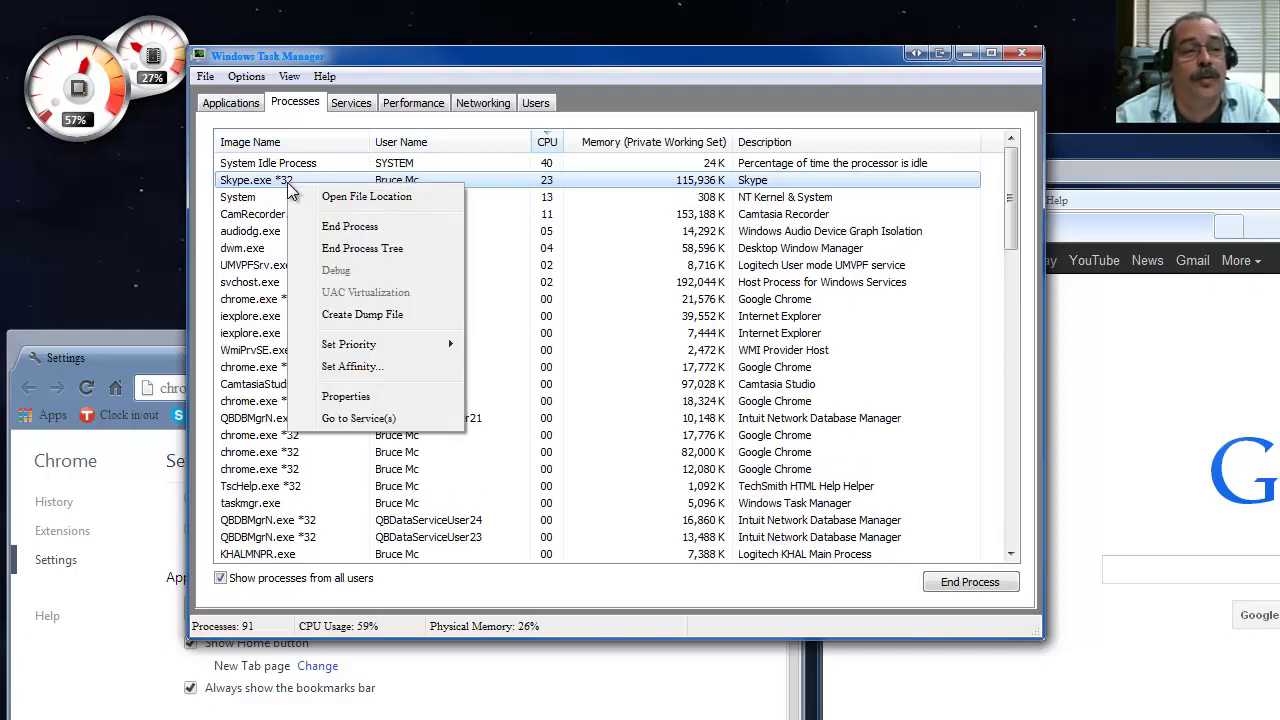
click(350, 226)
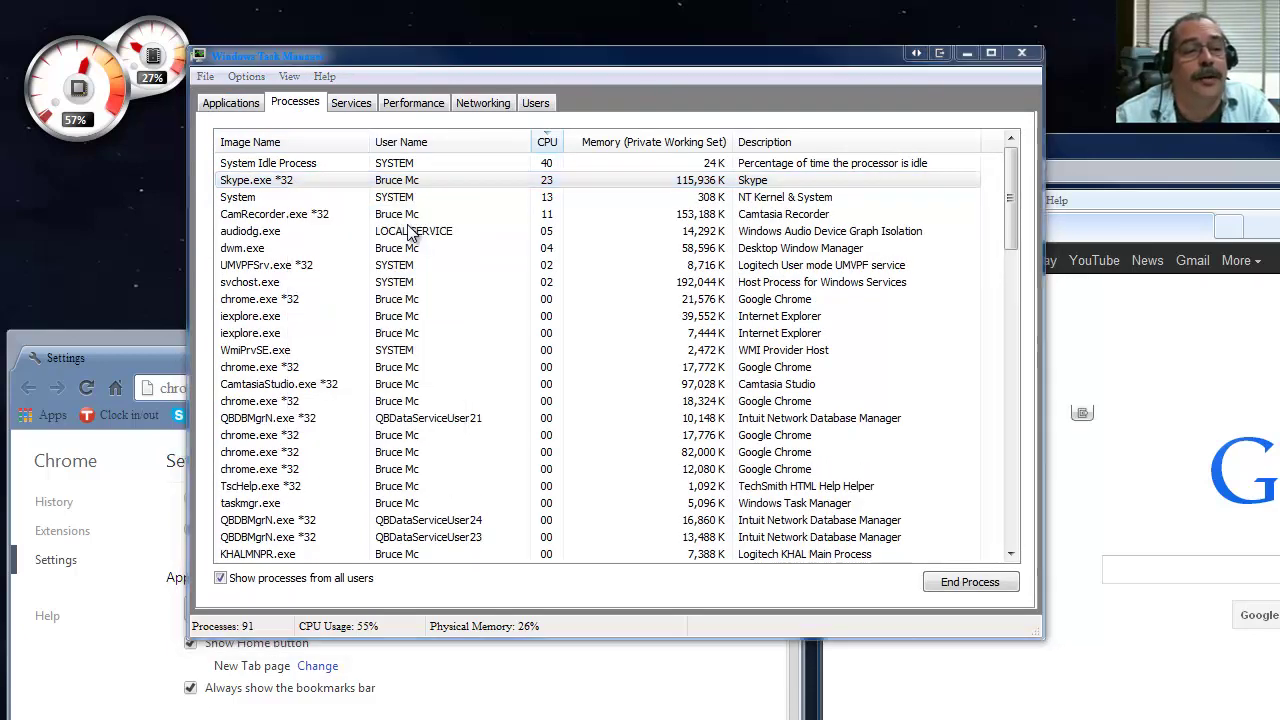
click(1004, 567)
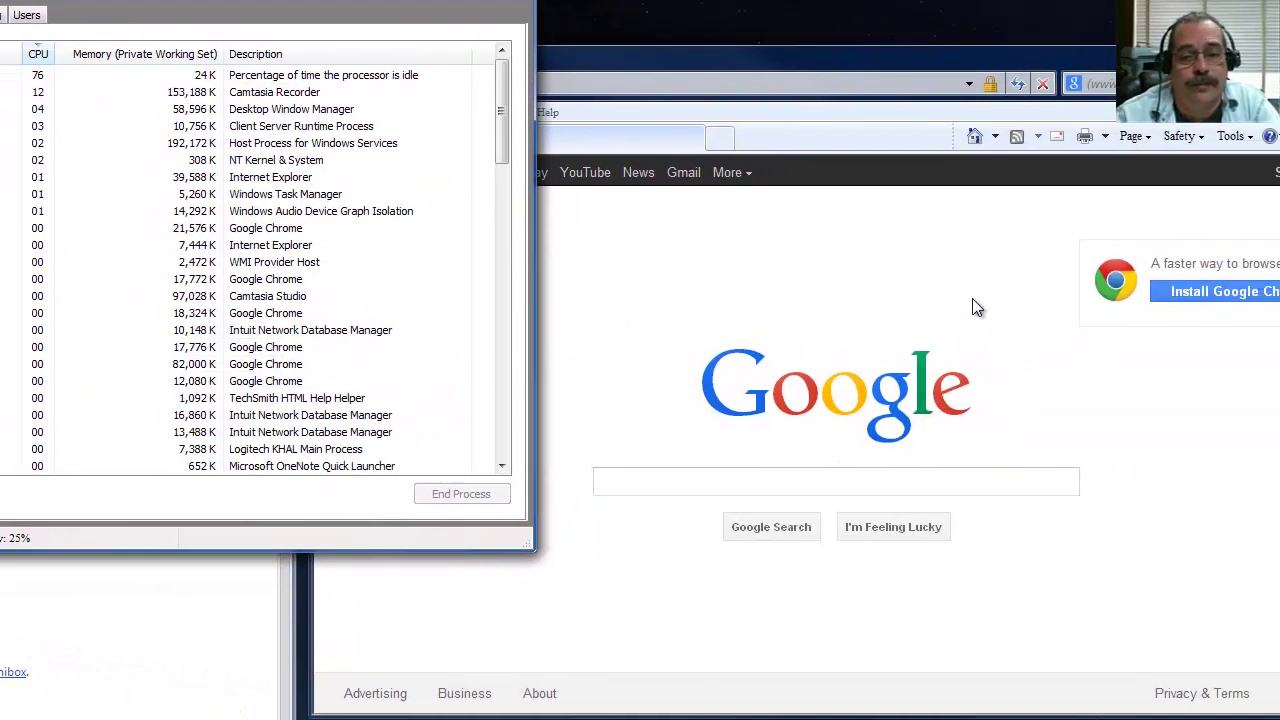
- Make Internet Explorer the default web browser in its Internet Options
click(762, 231)
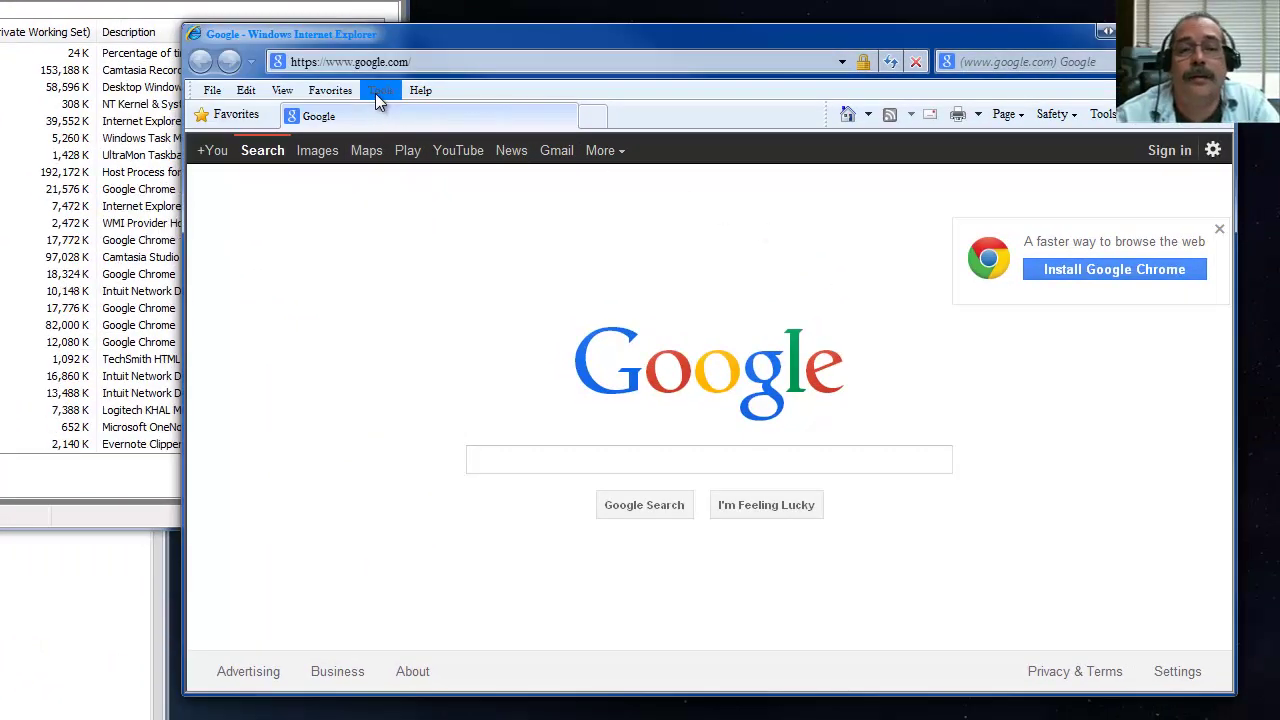
click(376, 92)
click(472, 655)
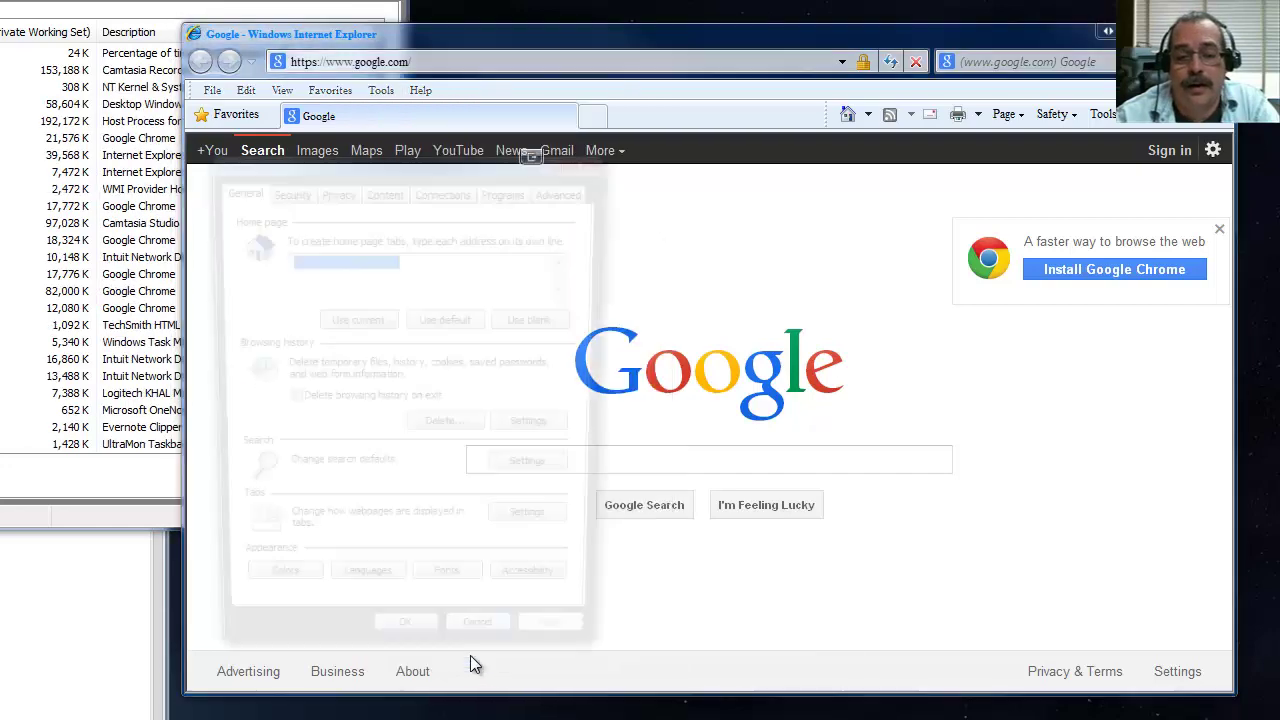
click(508, 188)
click(533, 243)
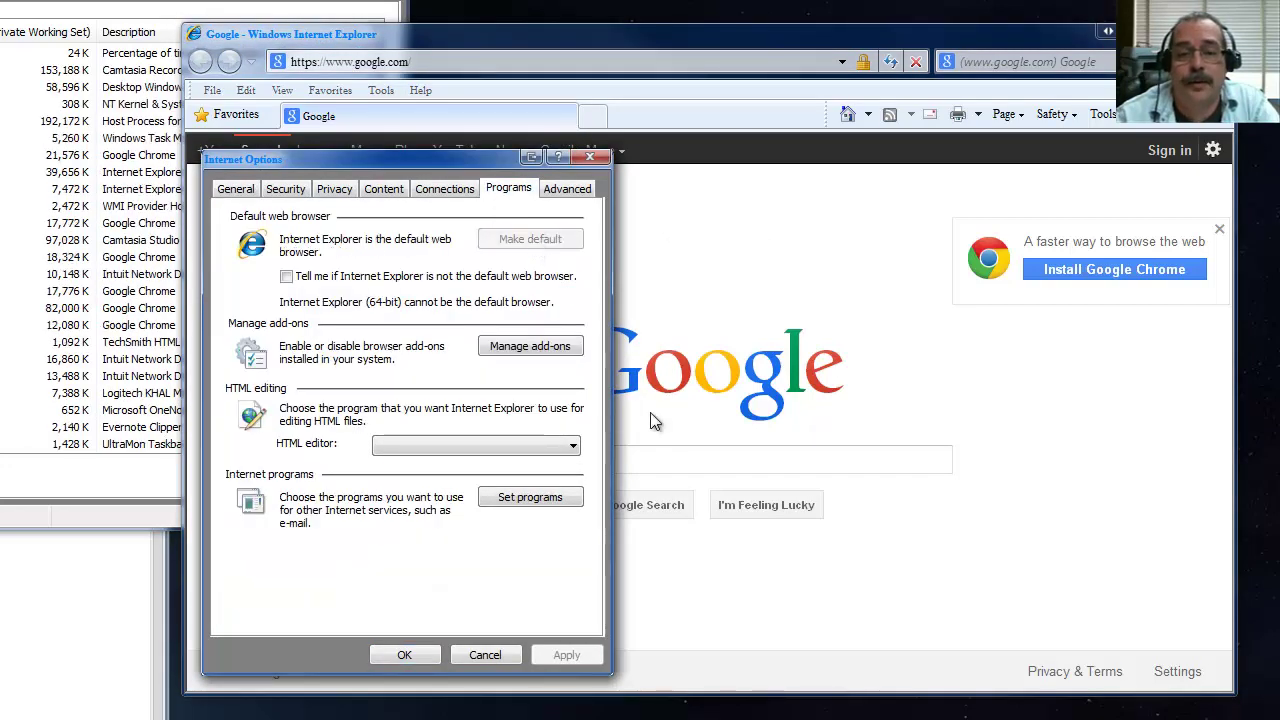
click(404, 655)
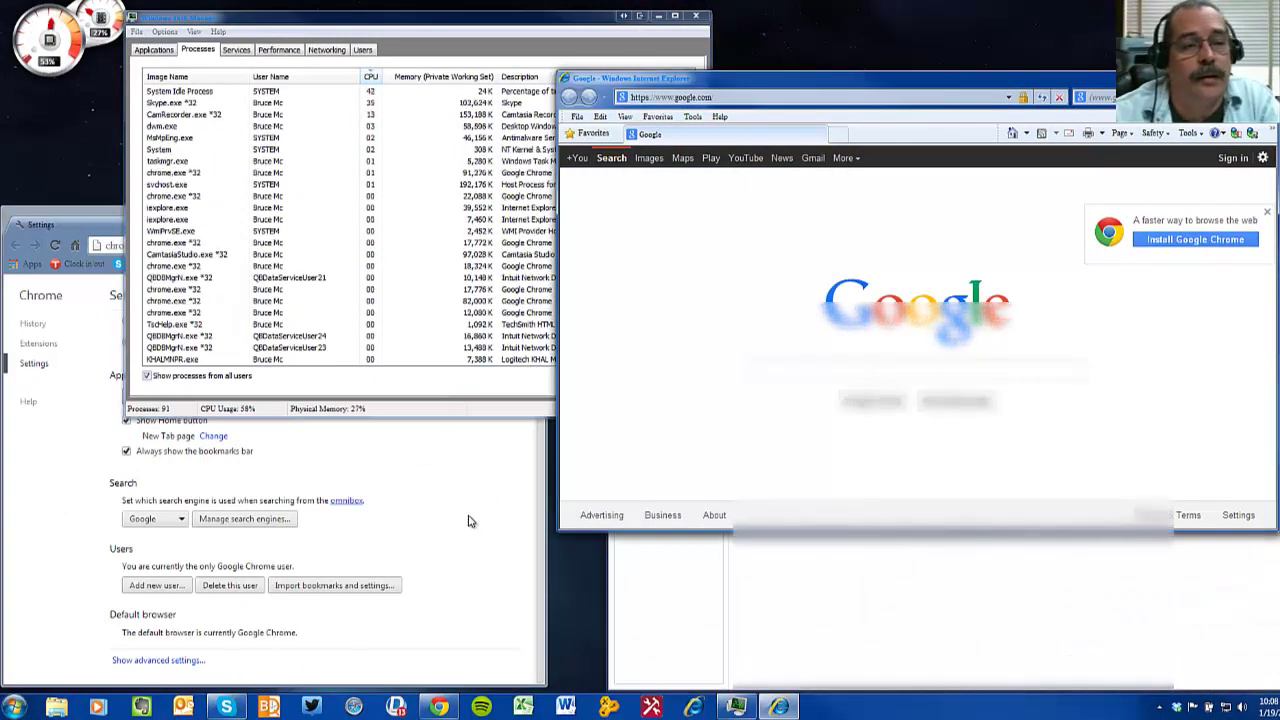
- Reload Chrome's Settings page and check its default browser status
right_click(463, 515)
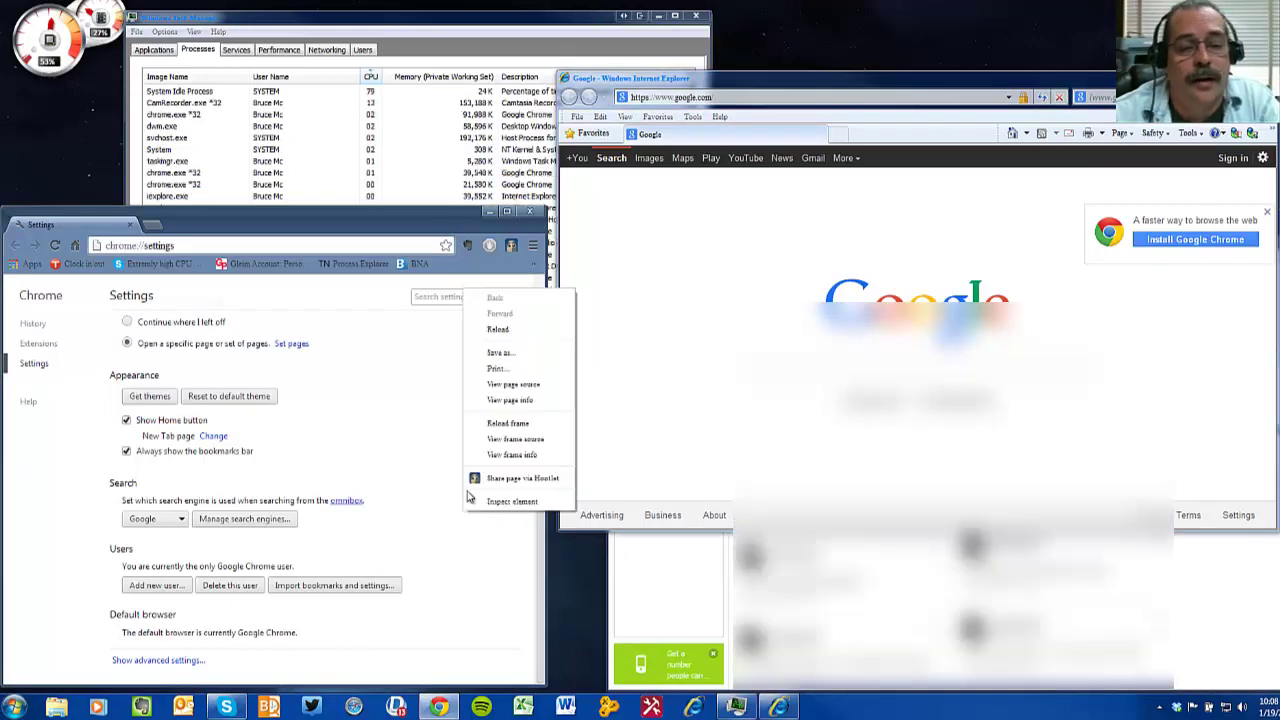
click(476, 329)
scroll(222, 650, down, 3)
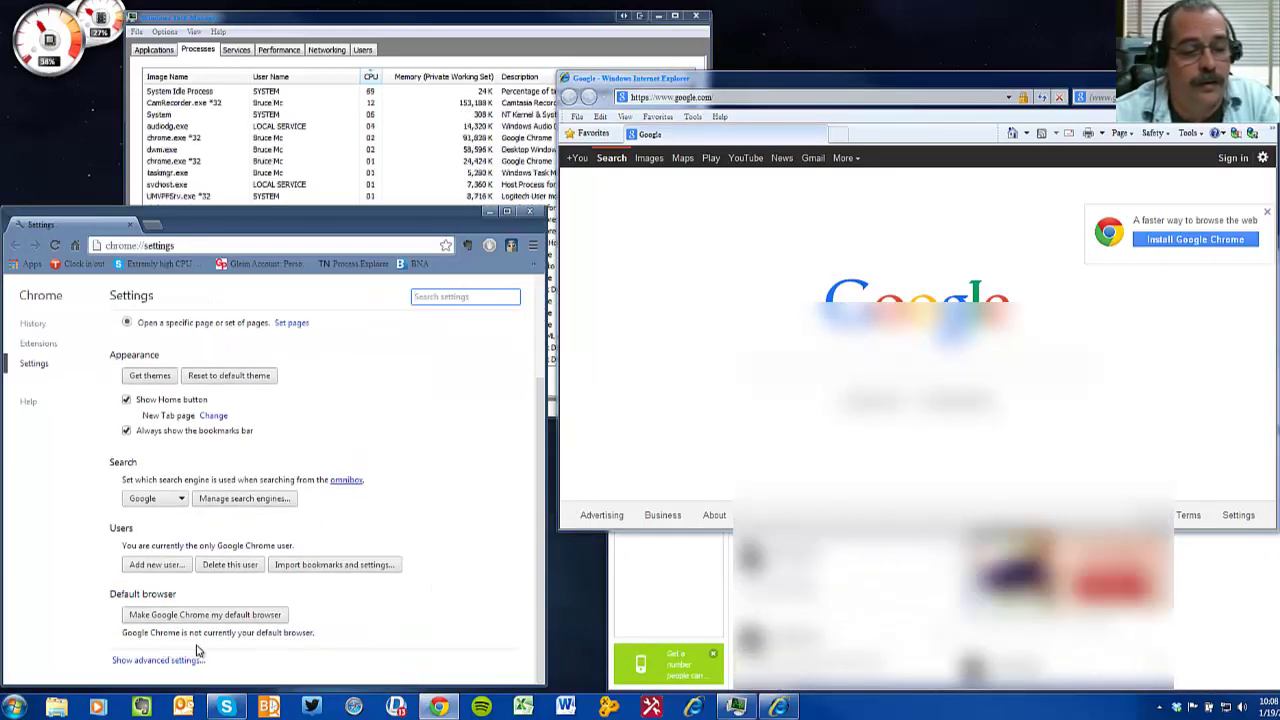
- Minimize the Chrome window and move the Internet Explorer window away from the Skype window
click(489, 211)
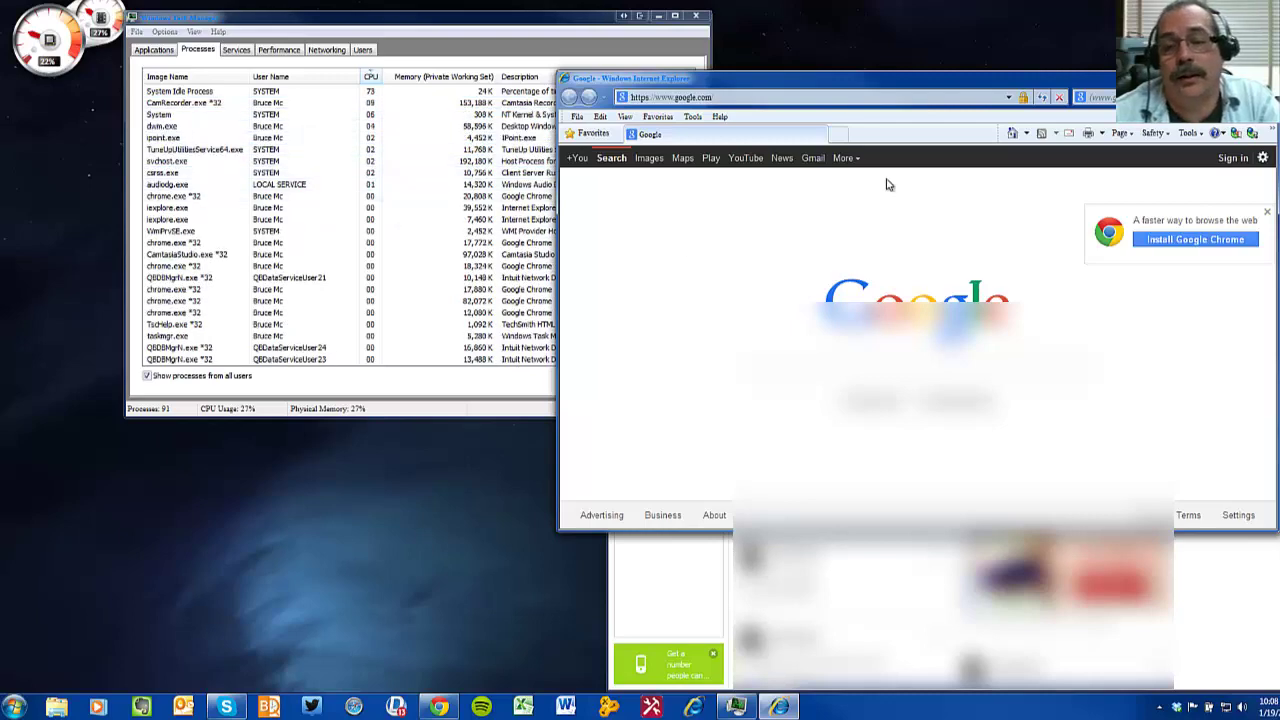
drag(1001, 84, 482, 92)
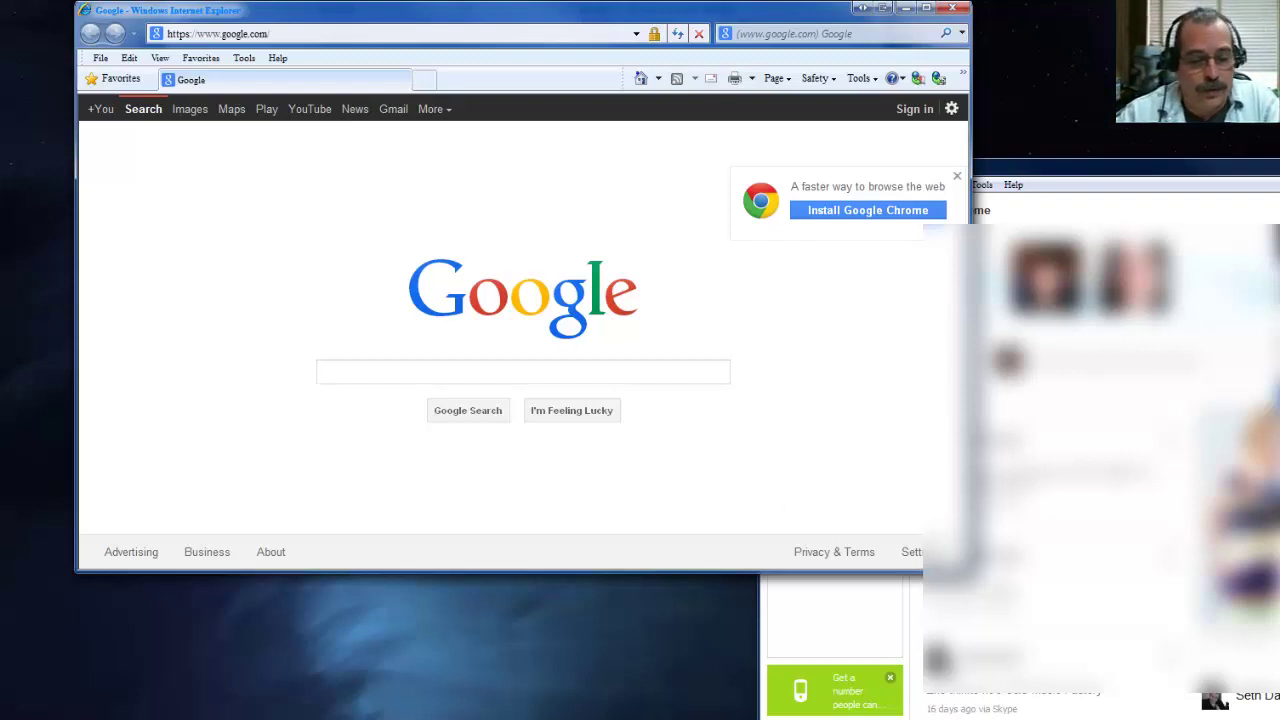
- Switch to Chrome, open the bookmarked Skype community thread "Extremly high CPU Usage" and read through its replies
key(alt+Tab)
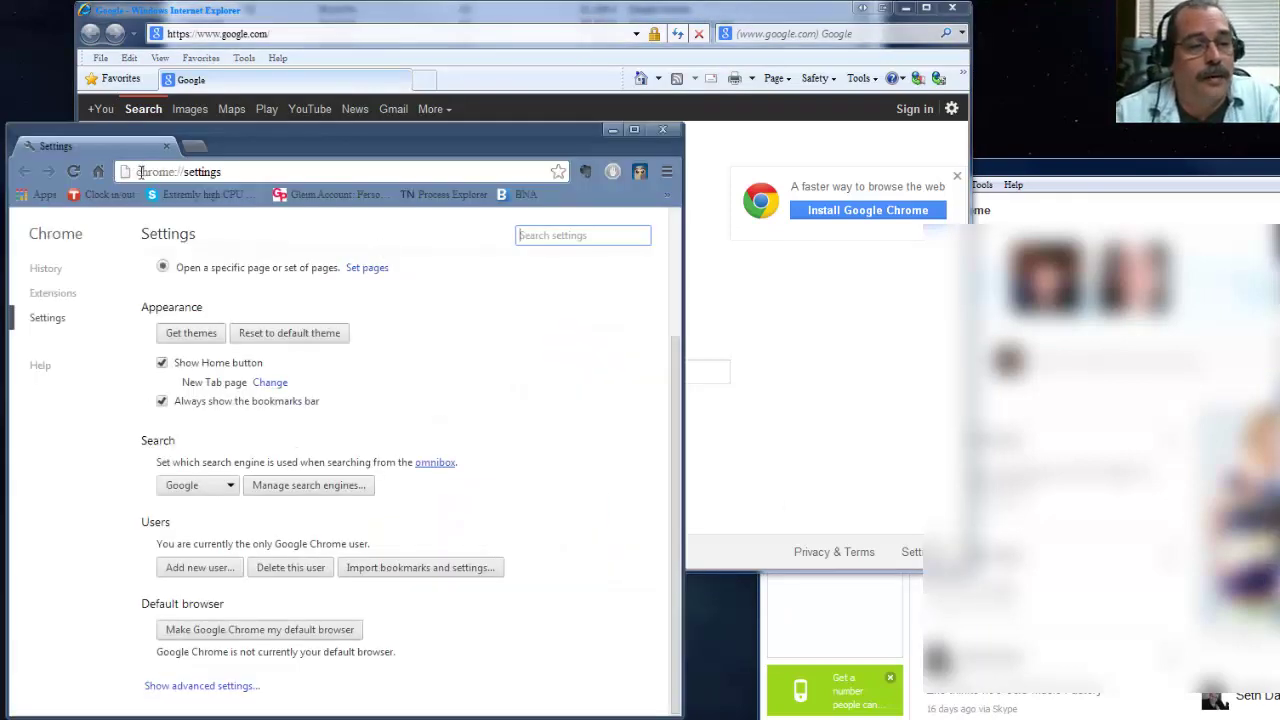
click(200, 194)
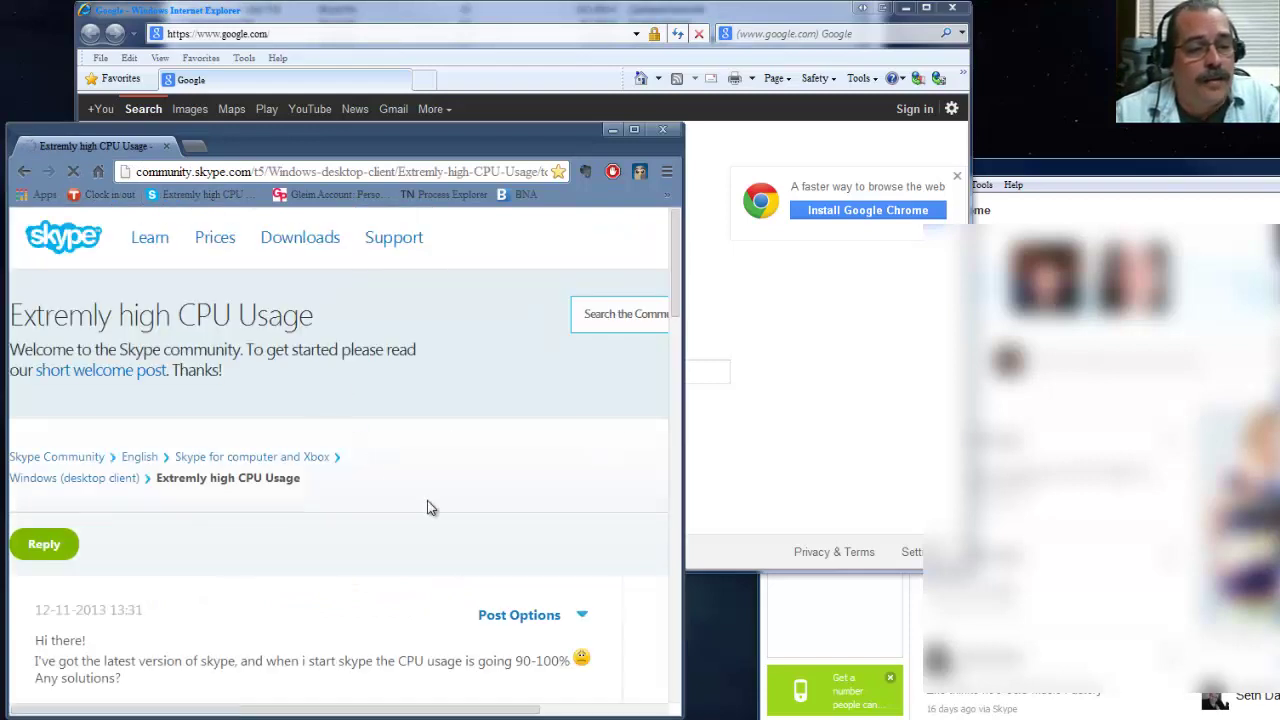
scroll(429, 509, down, 3)
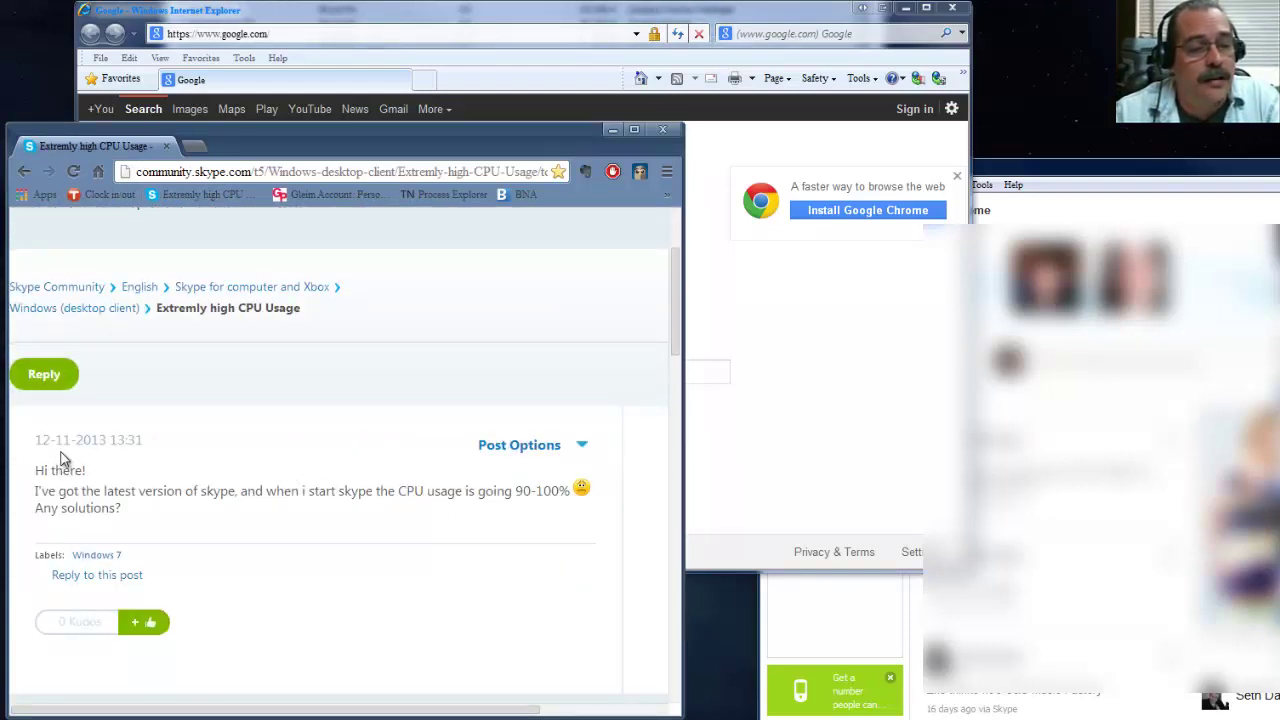
scroll(291, 508, down, 6)
scroll(291, 516, down, 5)
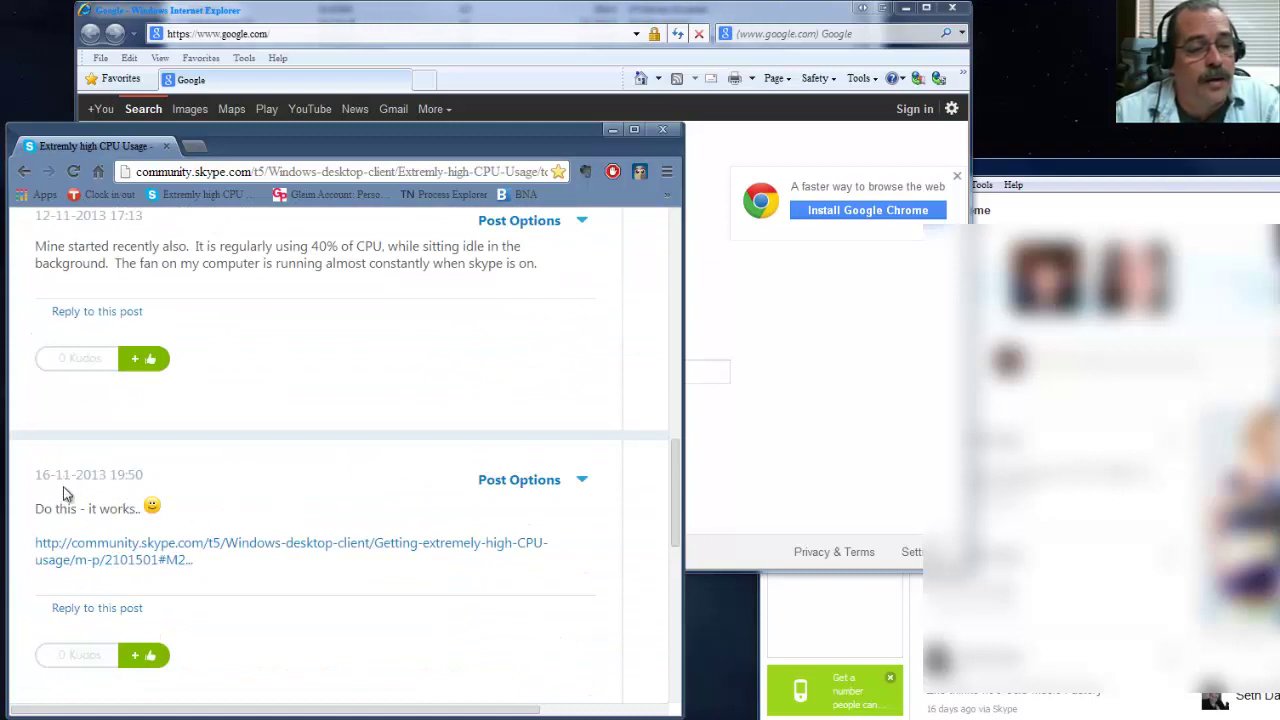
scroll(329, 583, down, 5)
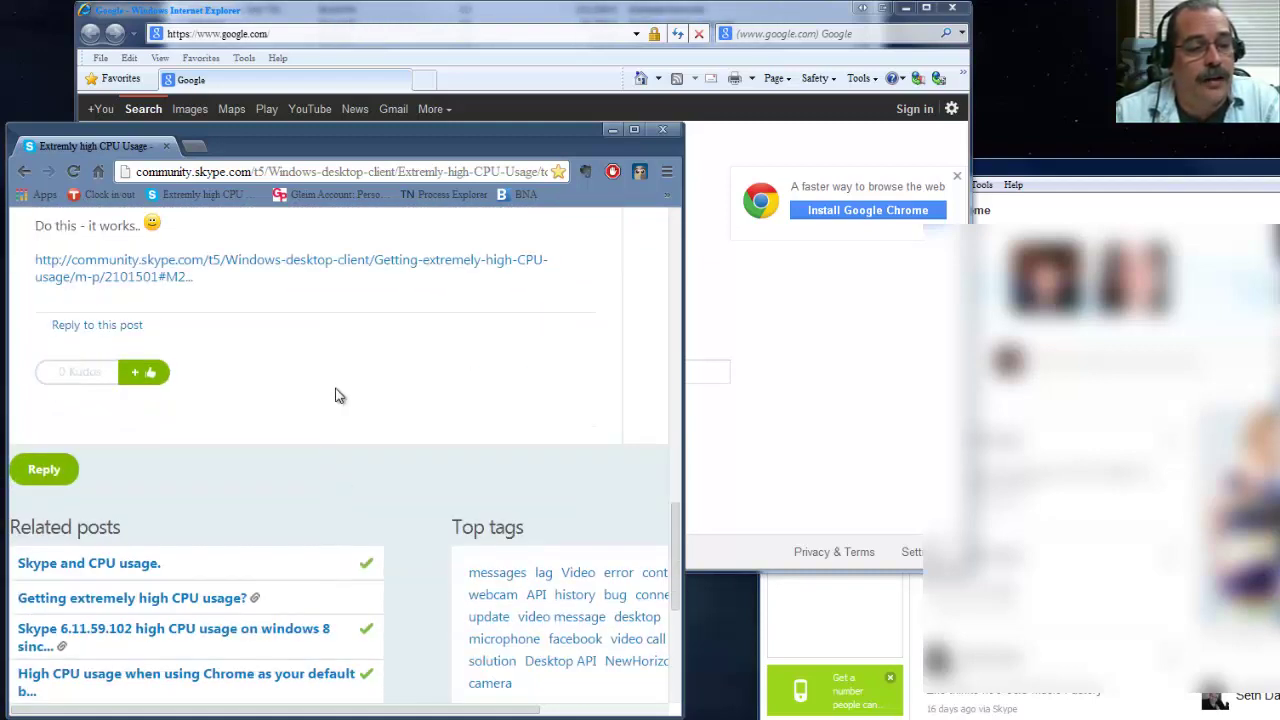
scroll(300, 412, up, 3)
- Open the linked "Getting extremely high CPU usage?" thread and read the 13-11-2013 post about the default browser
click(262, 431)
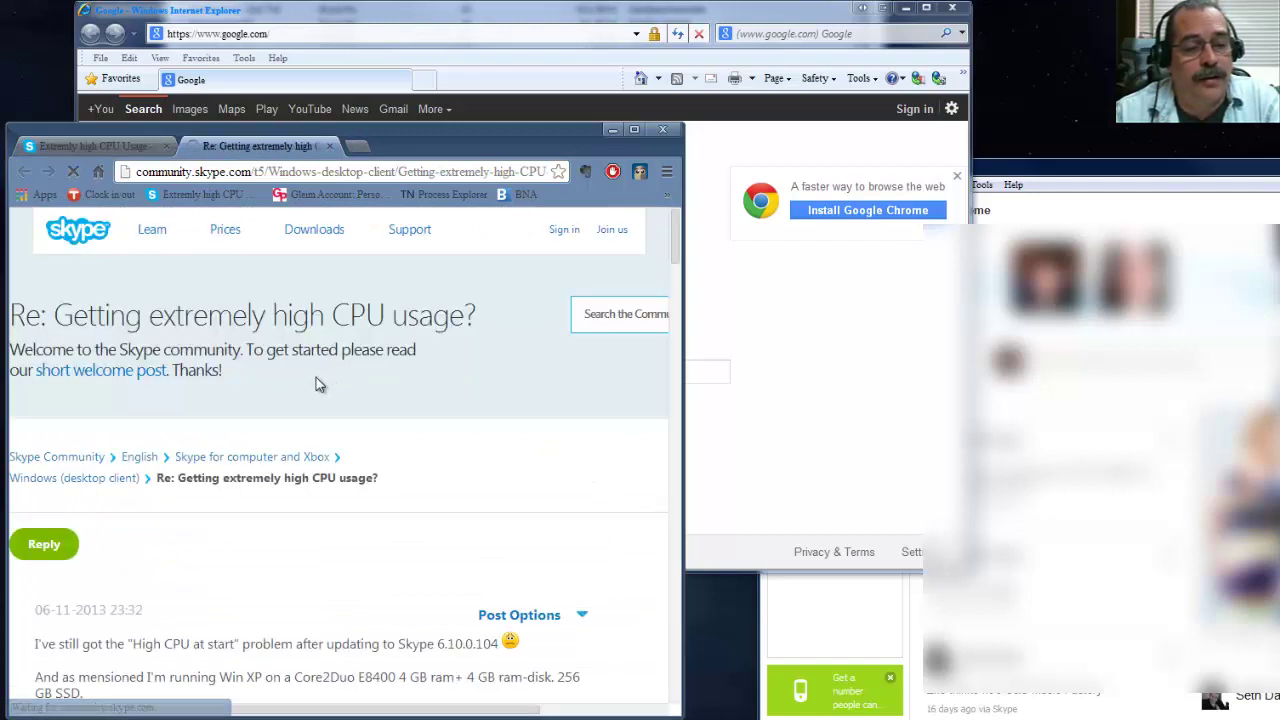
scroll(400, 600, down, 3)
scroll(390, 586, up, 4)
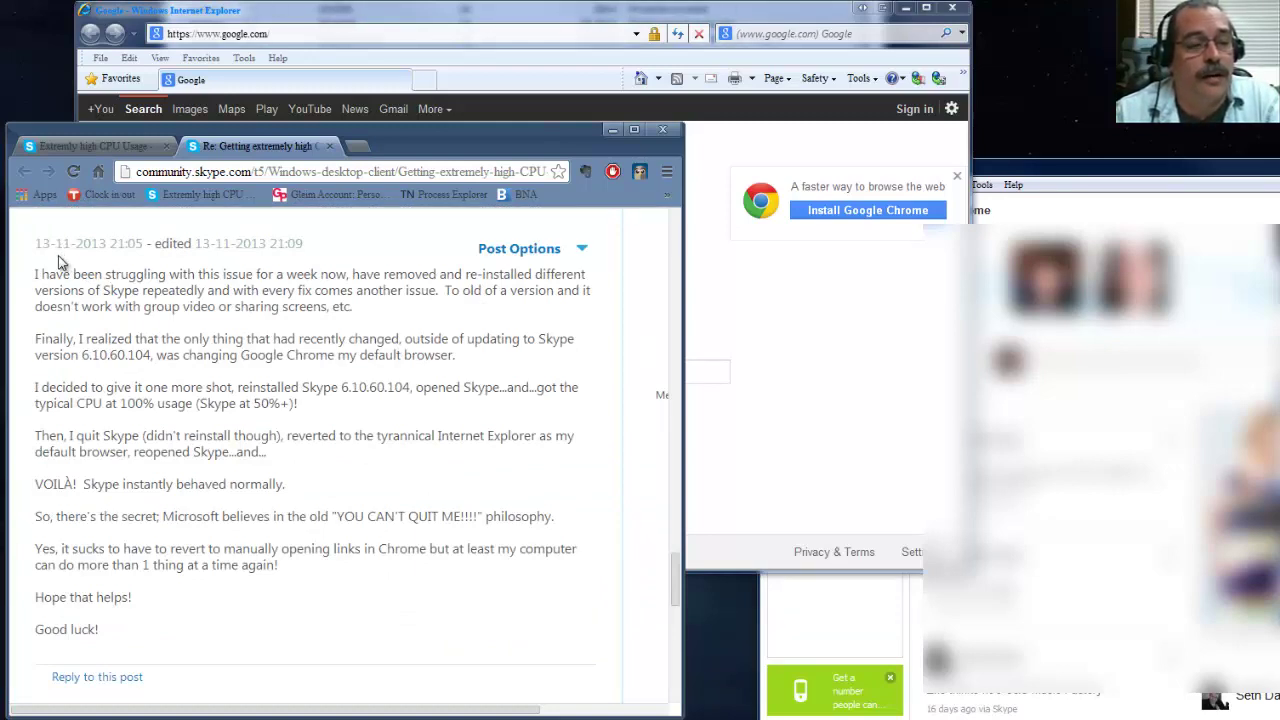
scroll(505, 556, down, 3)
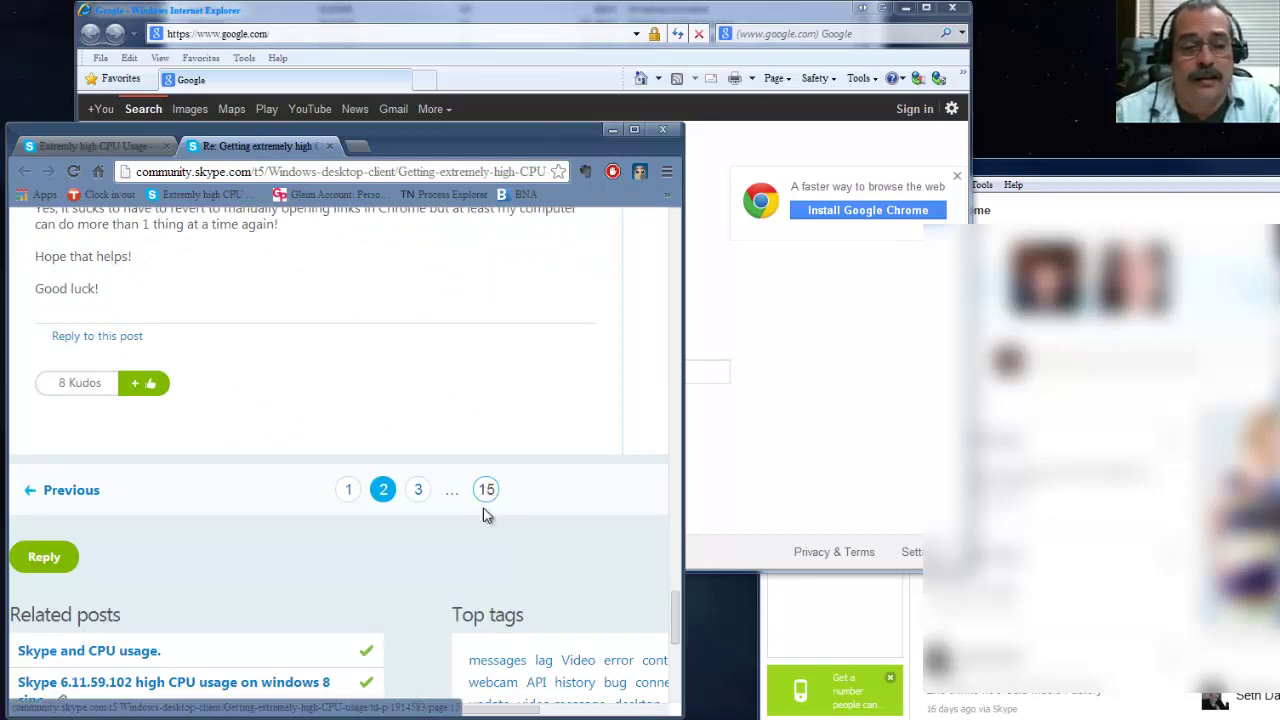
scroll(294, 491, up, 10)
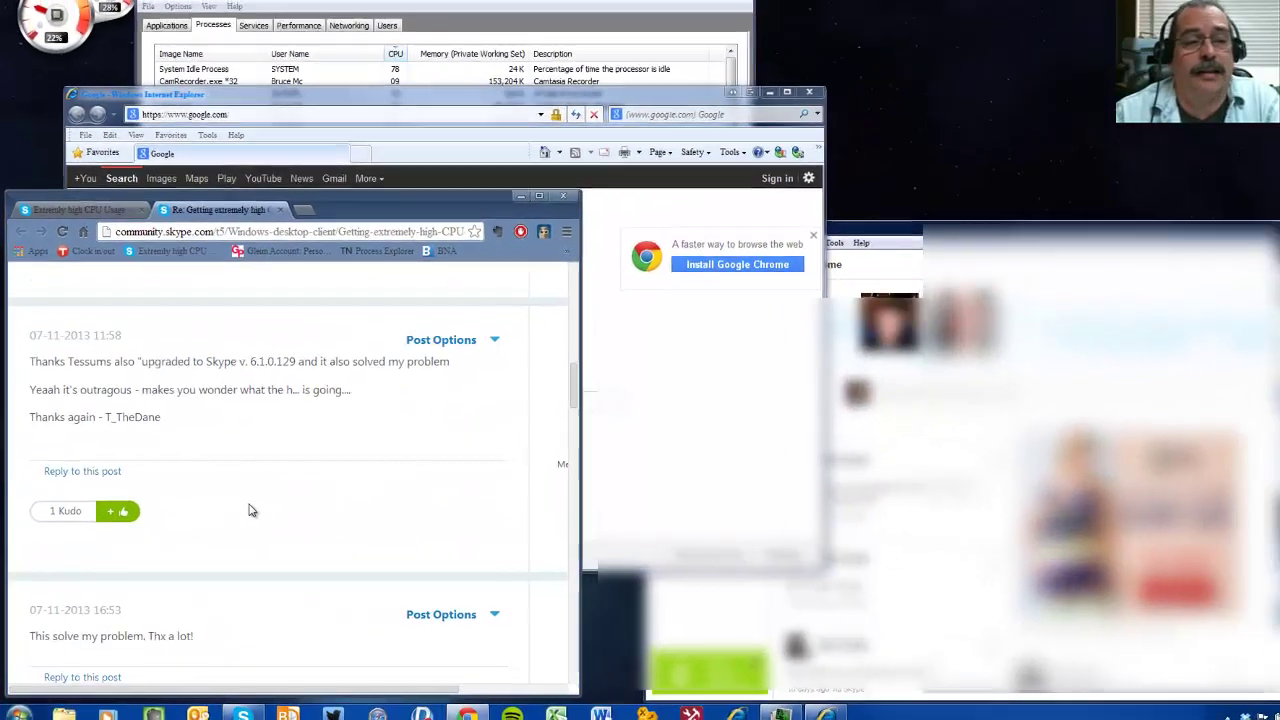
- Close the Chrome and Internet Explorer windows and check the desktop CPU meter
click(562, 195)
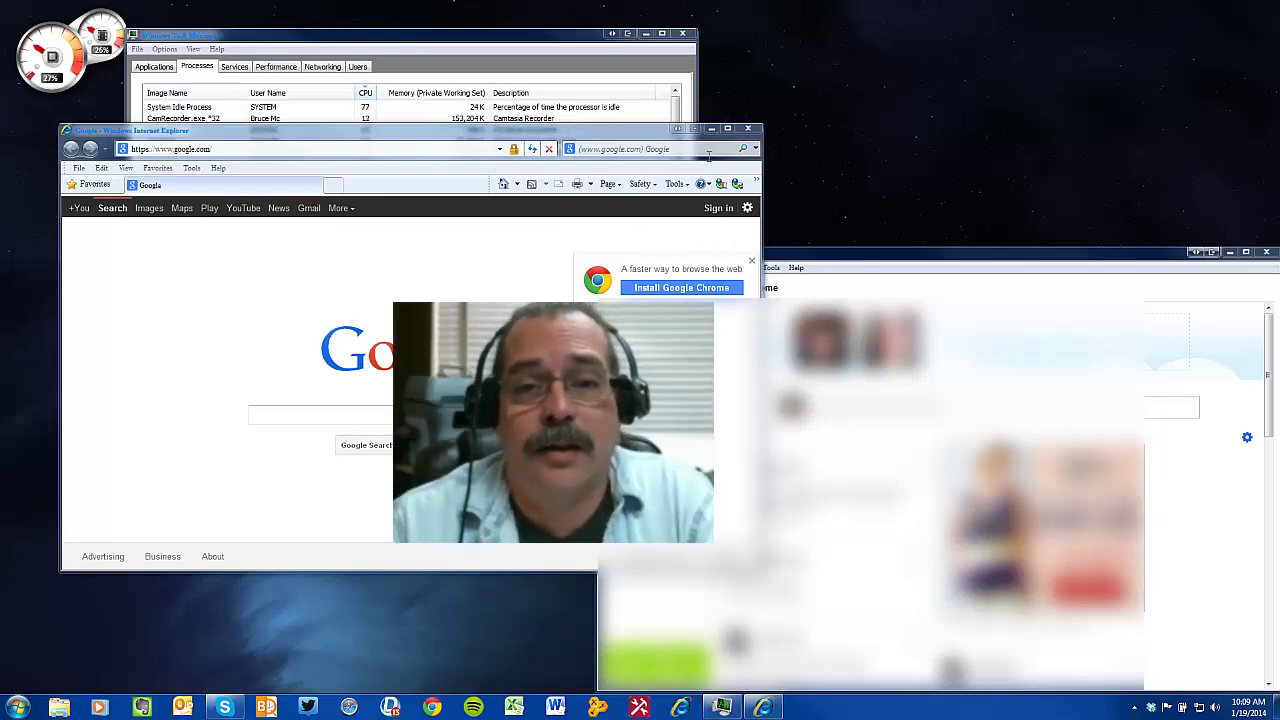
click(747, 128)
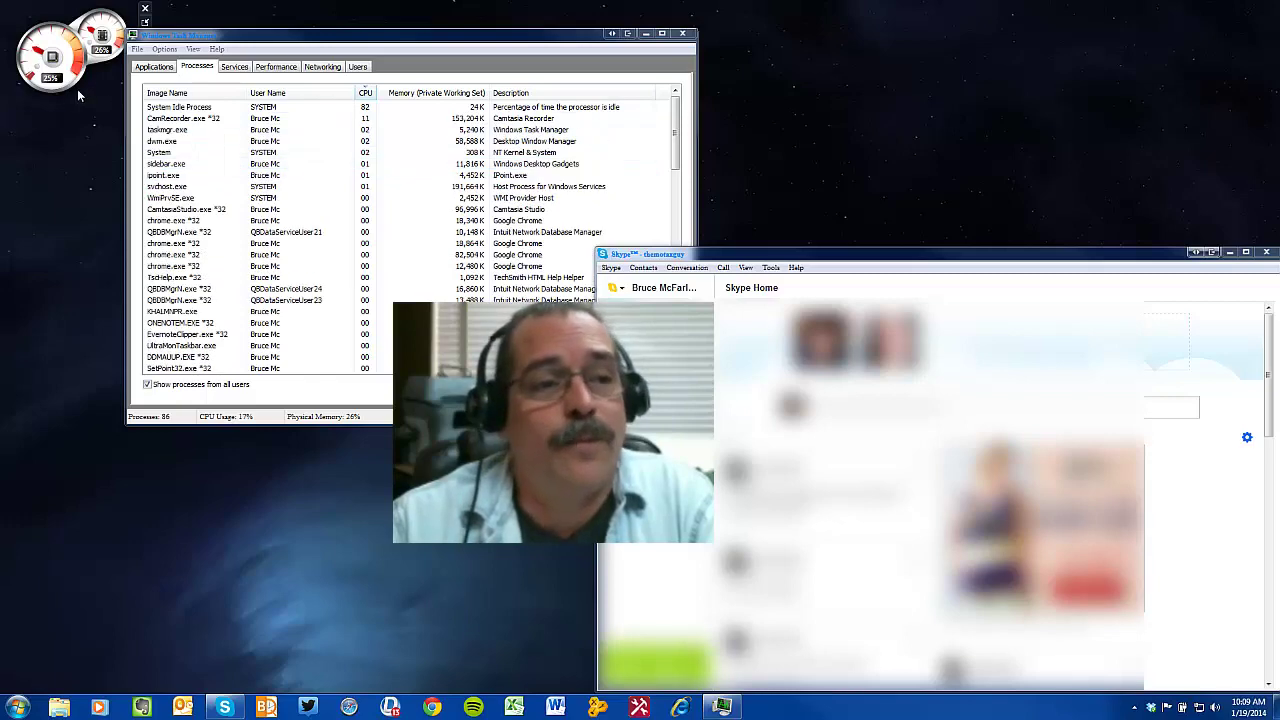
mouse_move(56, 95)
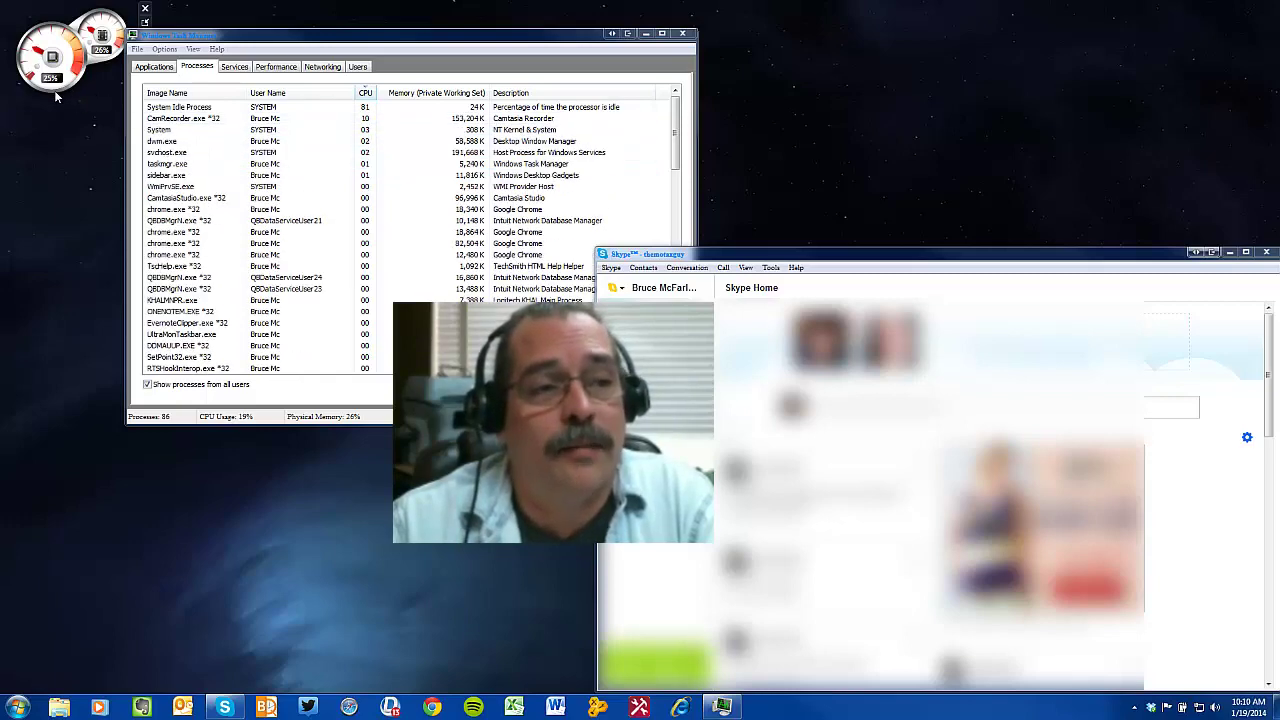